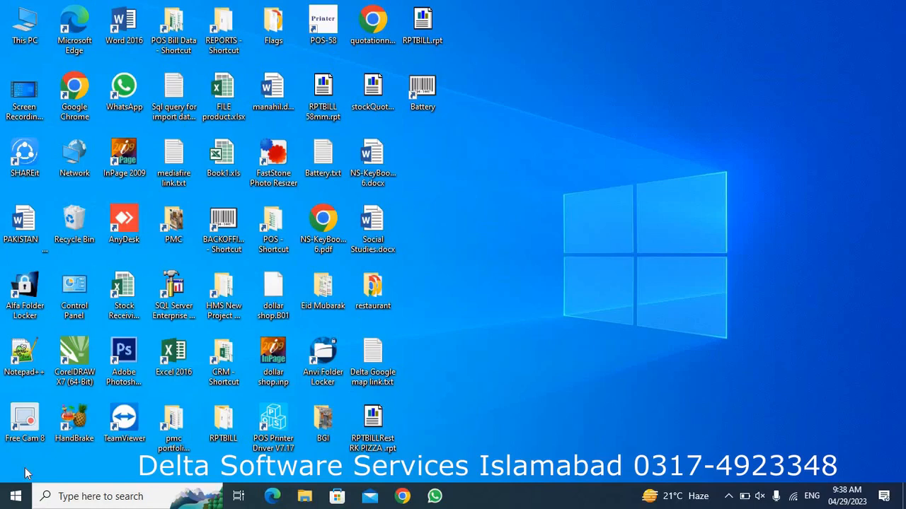
# Step: Launch the Battery iPOS.NET application and log in to the inventory database with the user ID and password
pyautogui.doubleClick(435, 81)
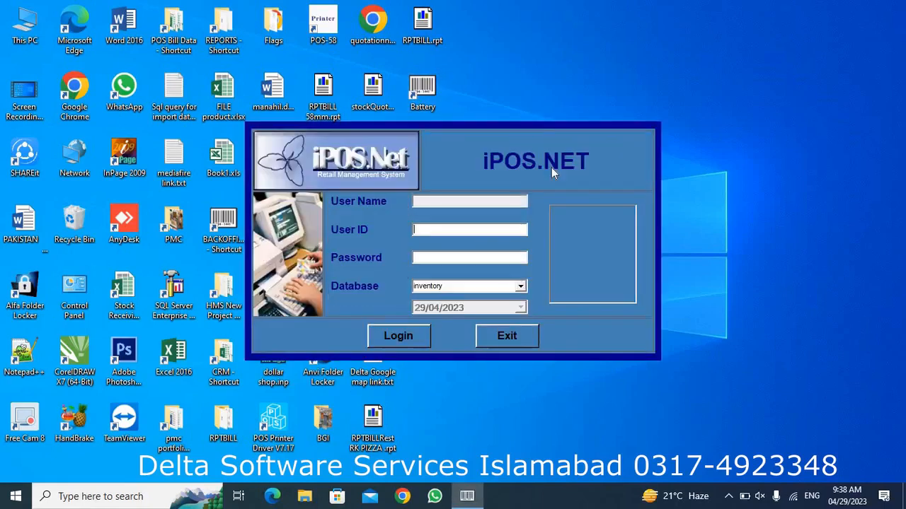
pyautogui.write('A')
pyautogui.press('Return')
pyautogui.write('***')
pyautogui.press('Return')
pyautogui.press('Return')
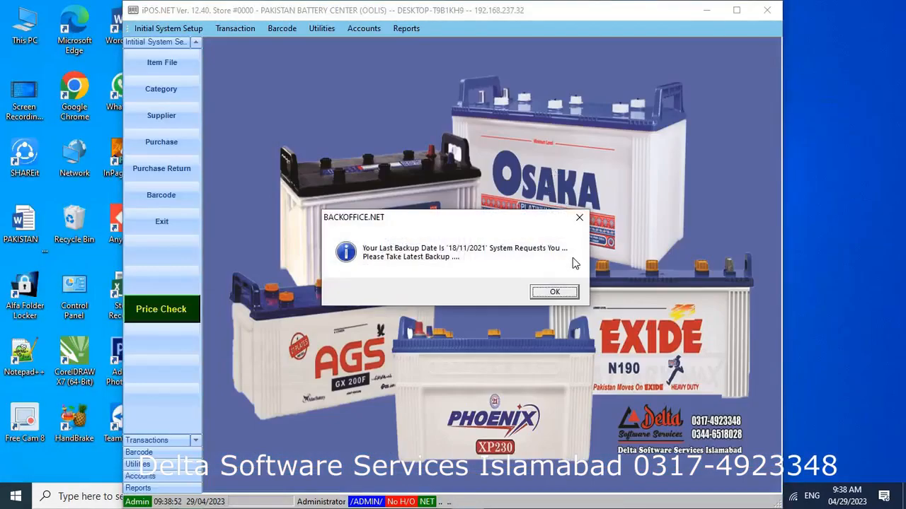
# Step: Dismiss the backup reminder, leave the backup utility without making a backup, and maximize the main window
pyautogui.click(553, 296)
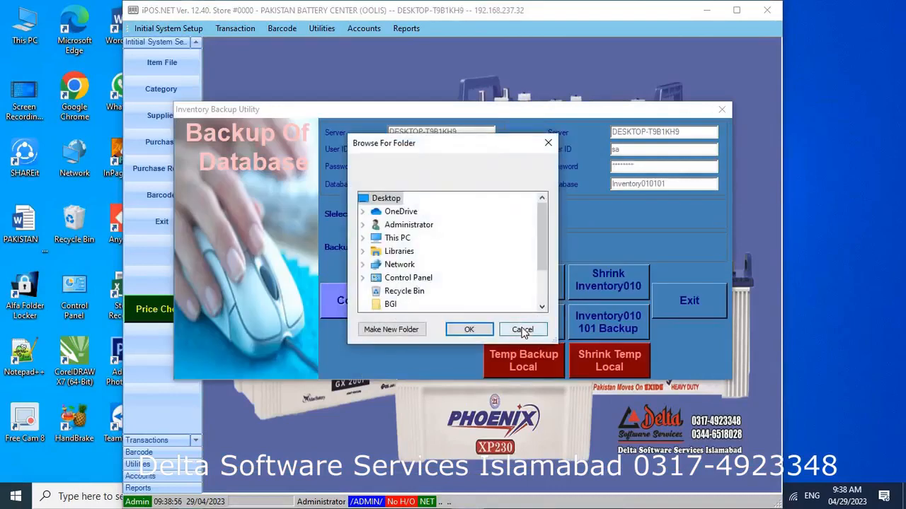
pyautogui.click(522, 332)
pyautogui.click(689, 300)
pyautogui.click(739, 9)
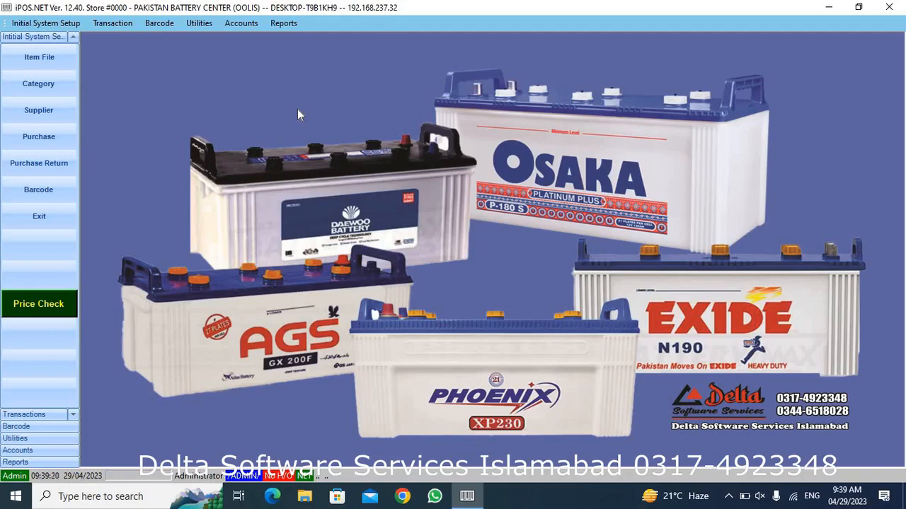
# Step: Examine the category records from BATTERIES to SERVICES with the name column widened, as well as the supplier record
pyautogui.click(39, 84)
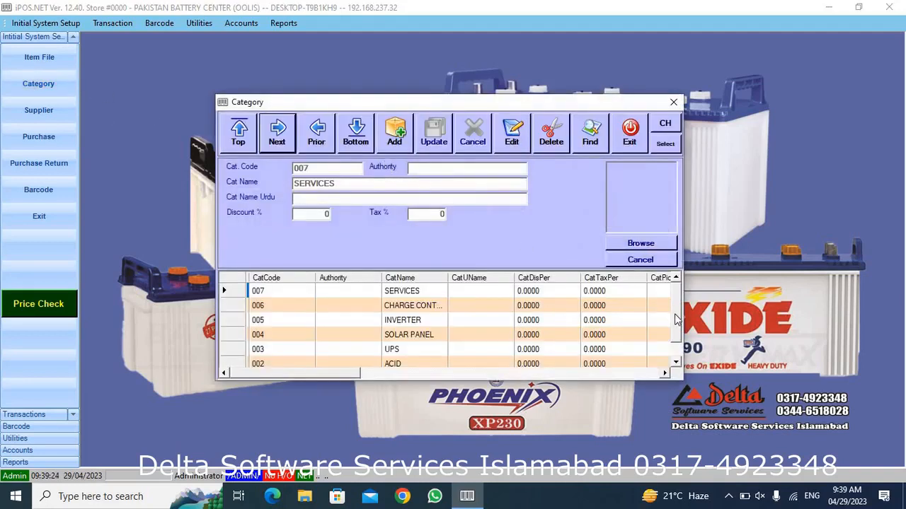
pyautogui.scroll(-2, 674, 314)
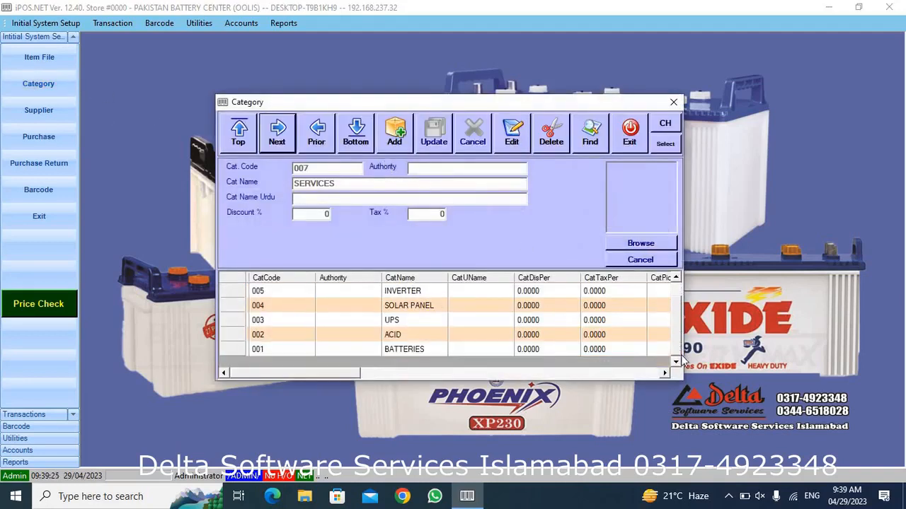
pyautogui.click(415, 349)
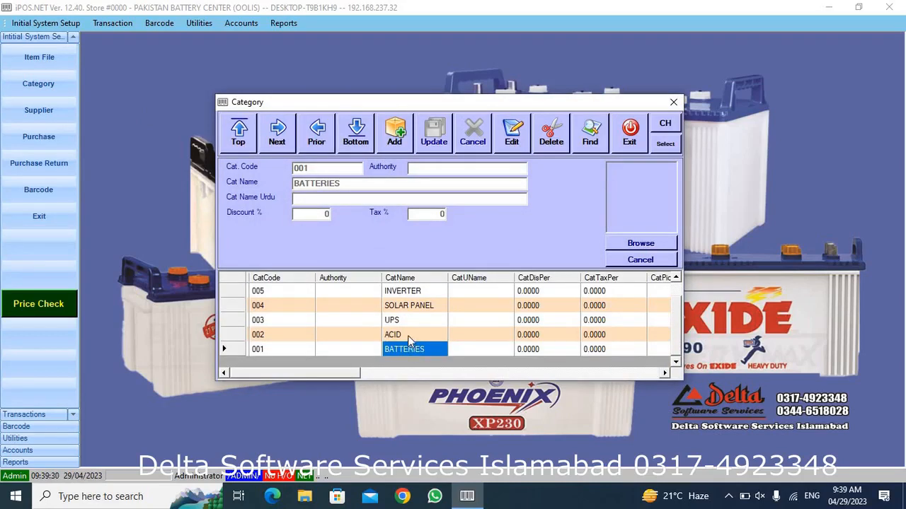
pyautogui.click(407, 336)
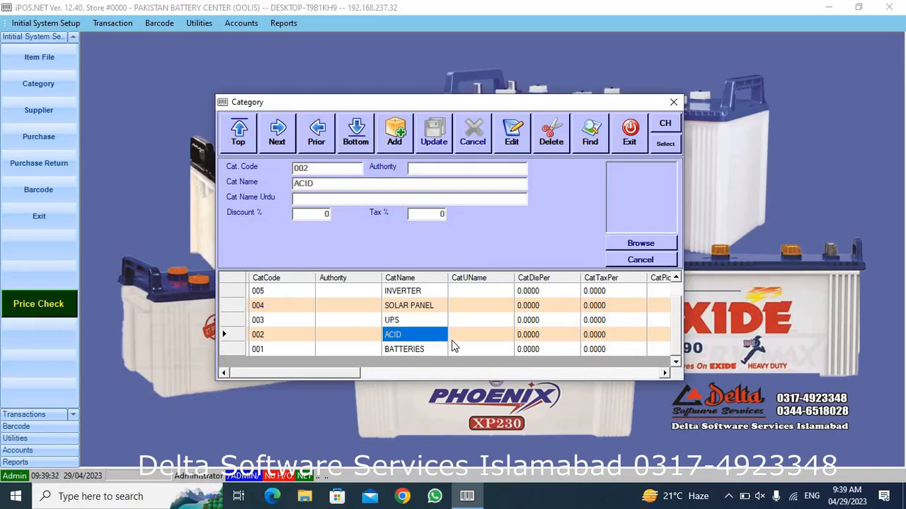
pyautogui.moveTo(448, 278); pyautogui.dragTo(485, 279)
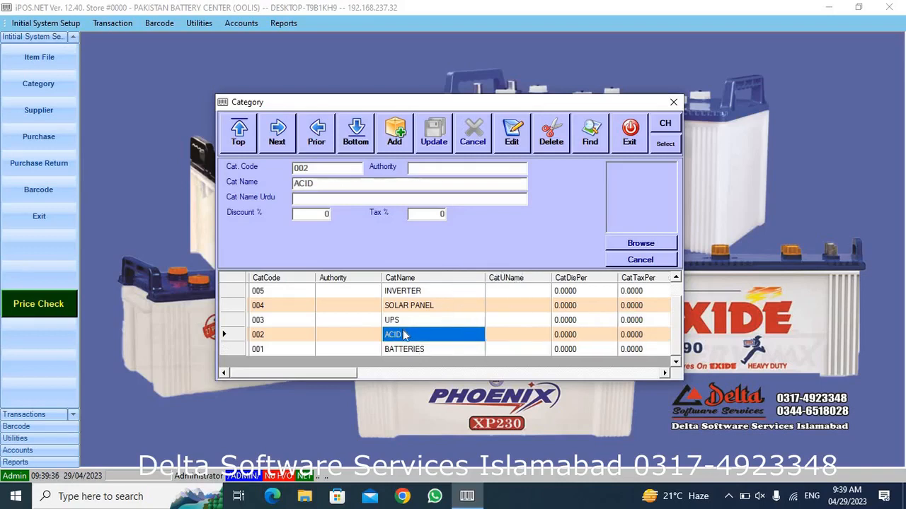
pyautogui.click(401, 321)
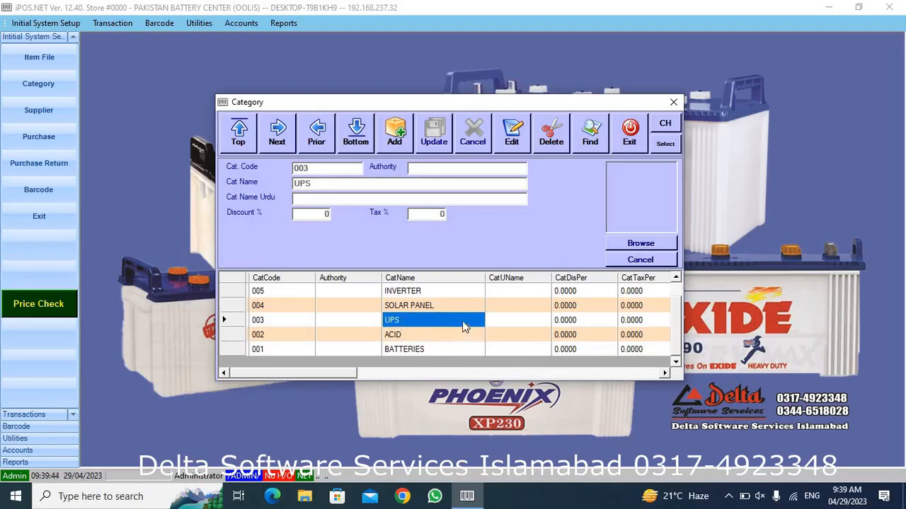
pyautogui.click(429, 308)
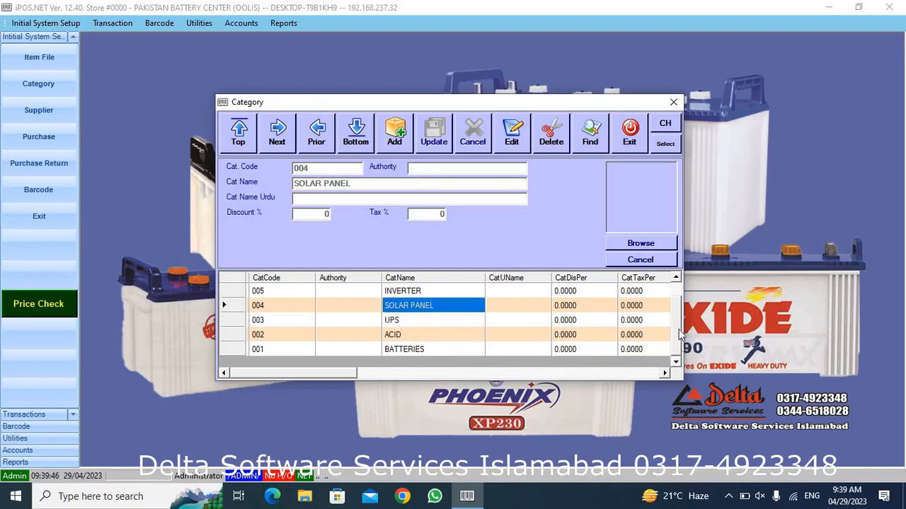
pyautogui.scroll(1, 678, 329)
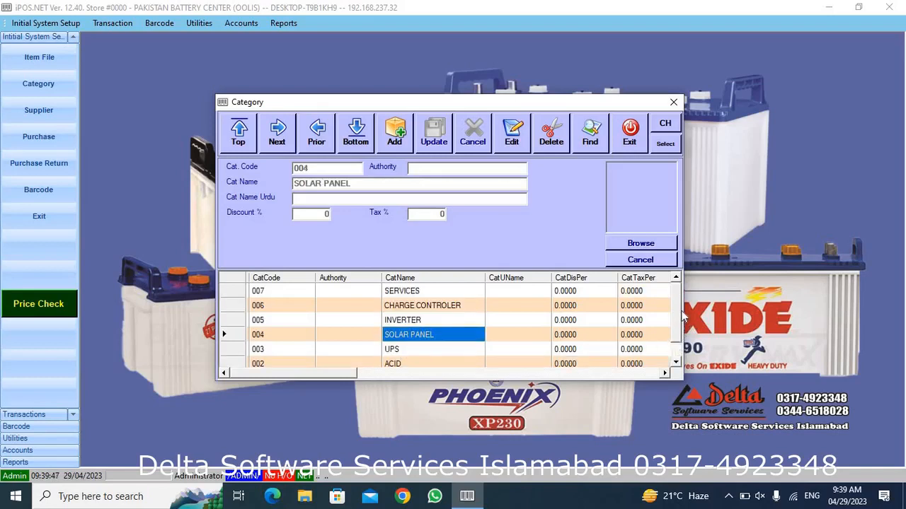
pyautogui.click(417, 323)
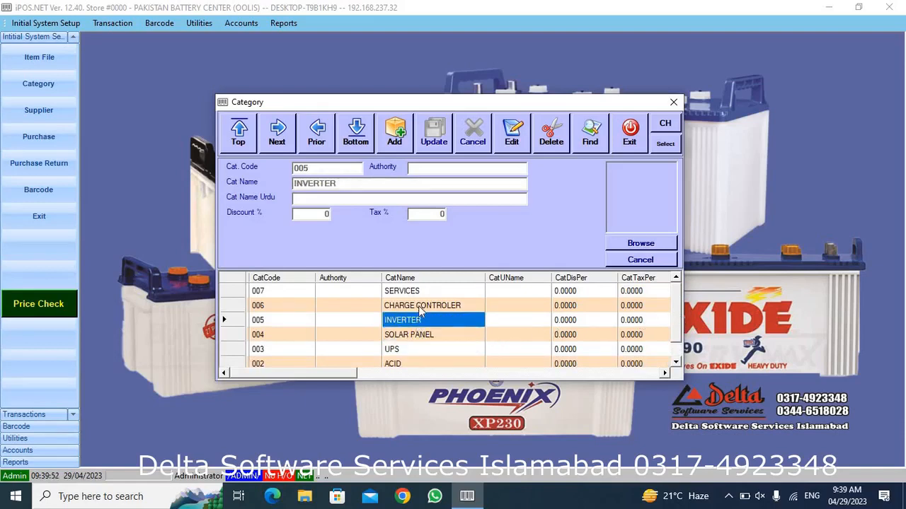
pyautogui.click(420, 308)
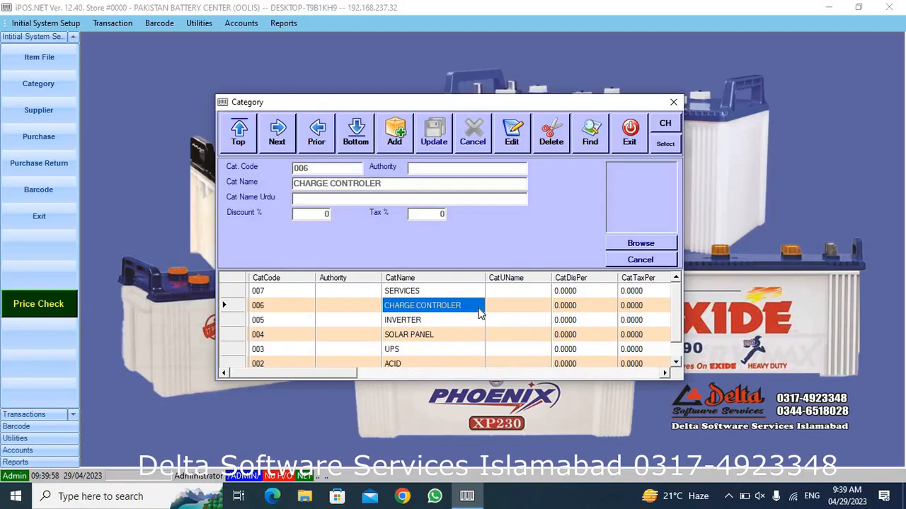
pyautogui.click(425, 296)
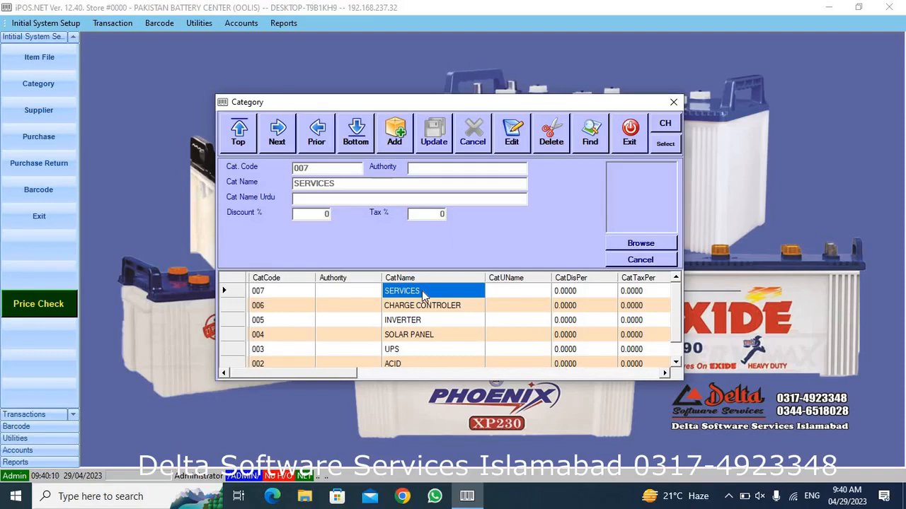
pyautogui.click(632, 134)
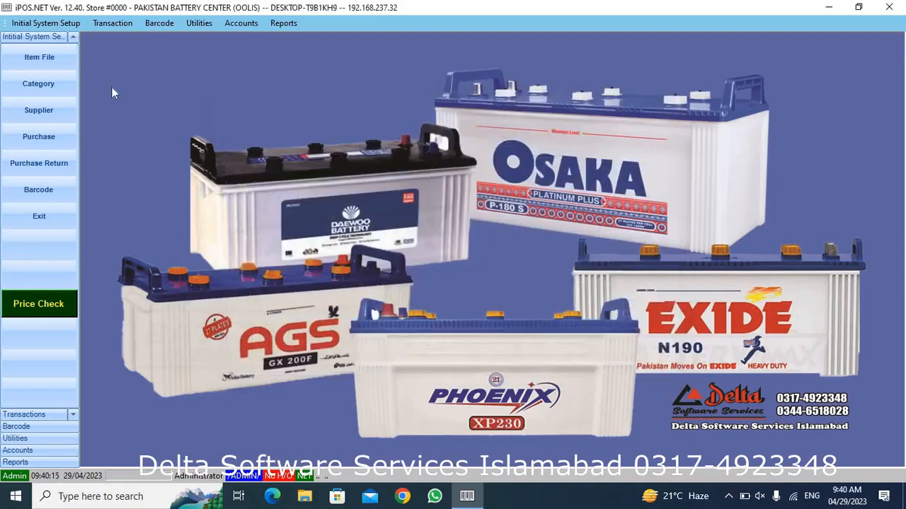
pyautogui.click(39, 110)
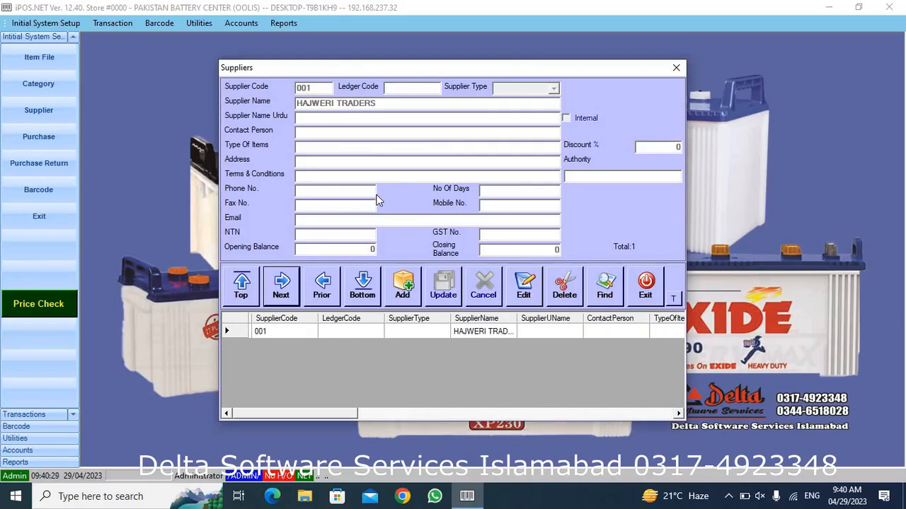
pyautogui.click(643, 297)
# Step: Find the Osaka P 175 S 120 Ampere battery on the pakistanistores.com page in Chrome and copy its product name
pyautogui.click(54, 61)
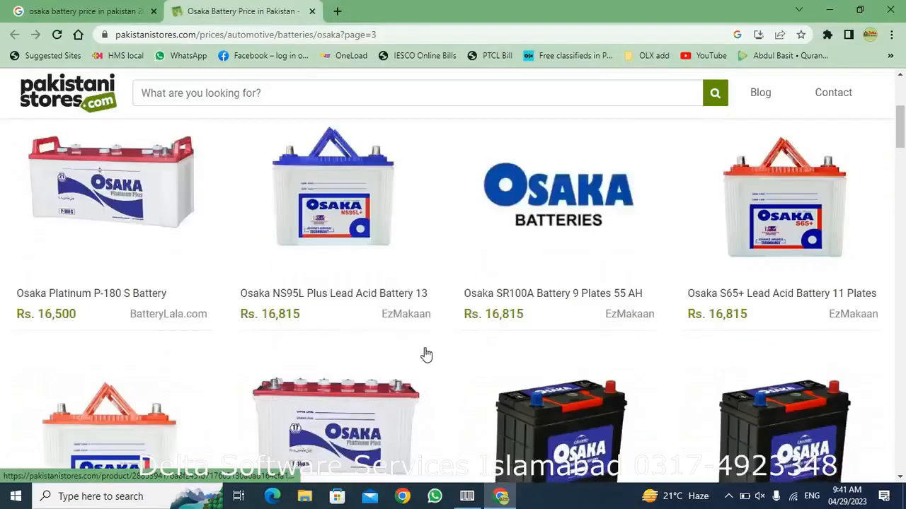
pyautogui.scroll(-5, 440, 322)
pyautogui.scroll(-7, 441, 323)
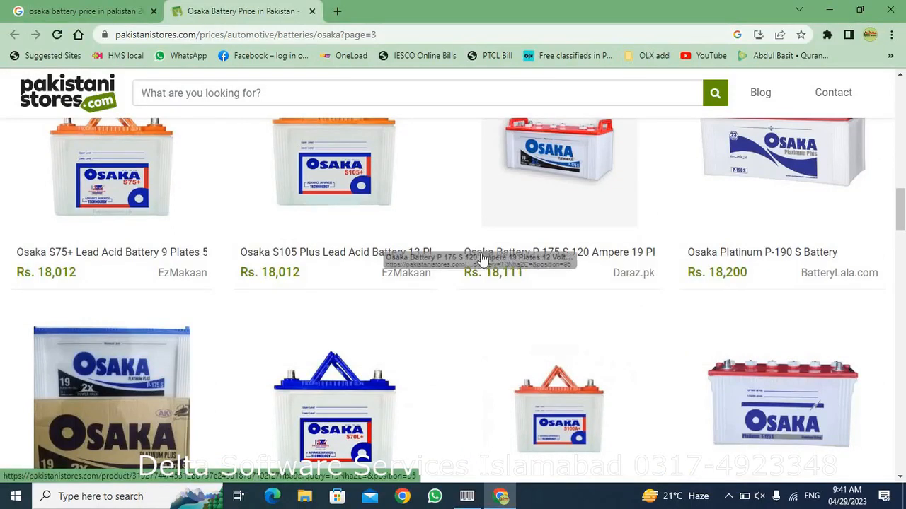
pyautogui.moveTo(459, 253); pyautogui.dragTo(653, 259)
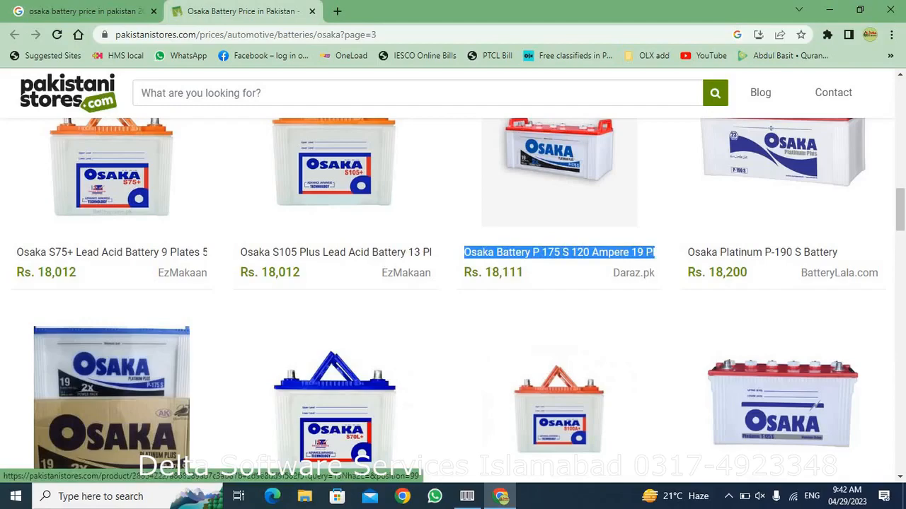
# Step: Back in iPOS.NET, add an item with code 021 and description "Osaka Battery P 175 S 120 Ampere 19 Pl"
pyautogui.click(467, 496)
pyautogui.click(56, 58)
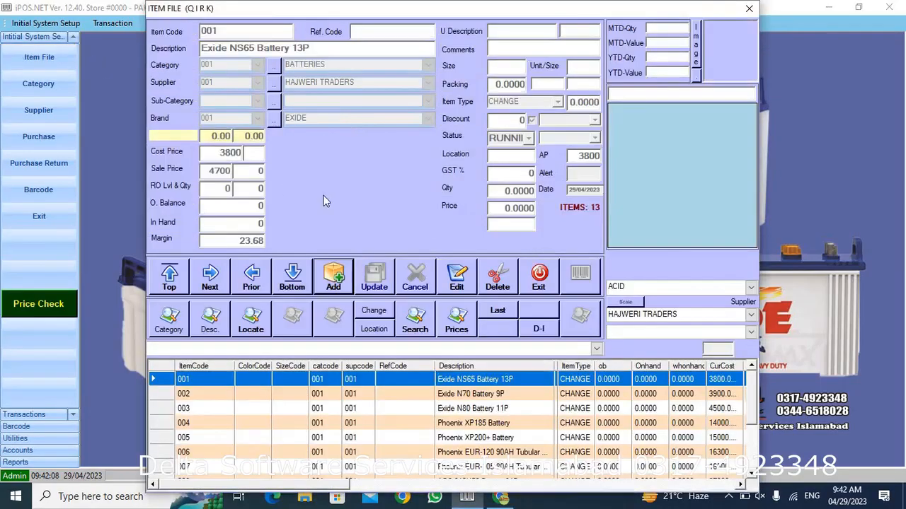
pyautogui.click(334, 278)
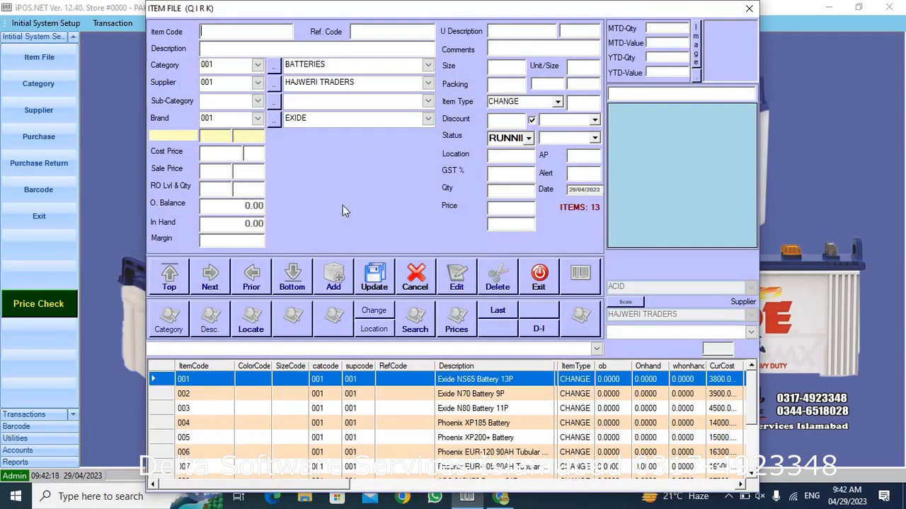
pyautogui.write('021')
pyautogui.write('Osaka Battery P 175 S 120 Ampere 19 Pl')
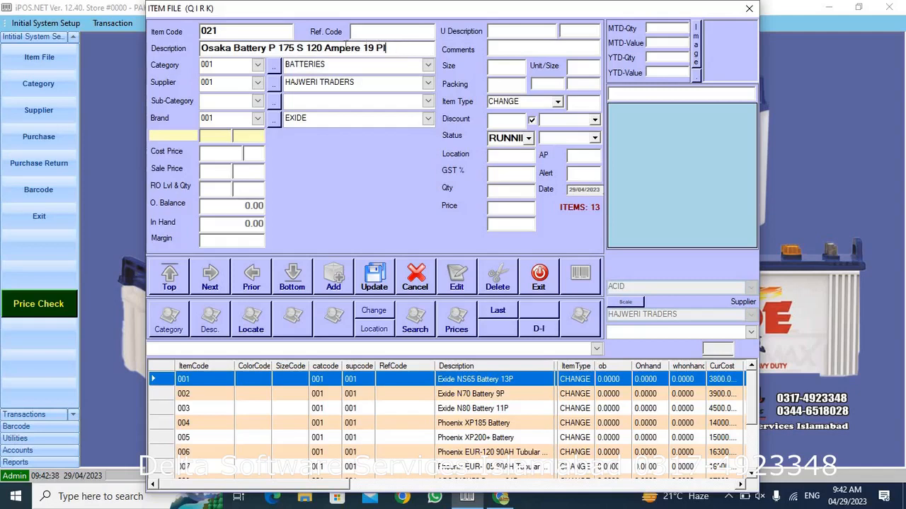
# Step: Go through the available categories for the new item and set its category to 001 BATTERIES
pyautogui.press('Tab')
pyautogui.press('Down')
pyautogui.press('Down')
pyautogui.press('Down')
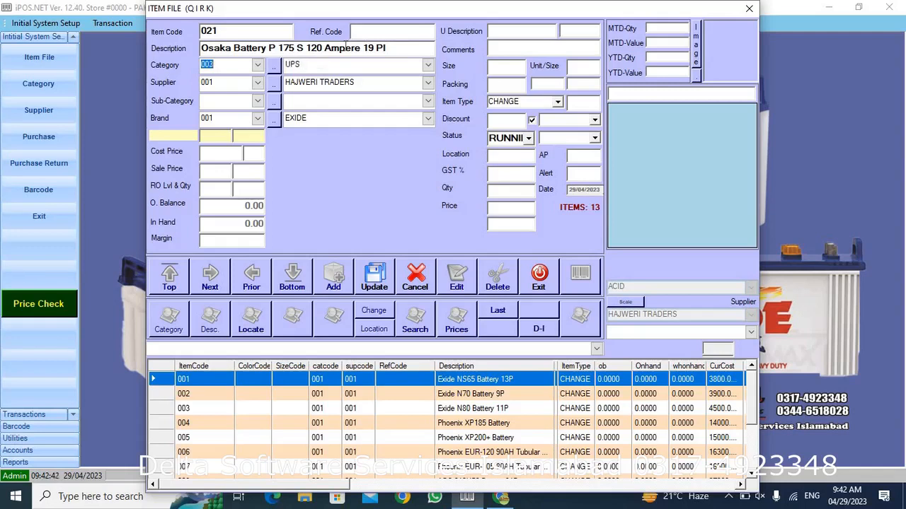
pyautogui.press('Down')
pyautogui.press('Down')
pyautogui.press('Down')
pyautogui.press('Up')
pyautogui.press('Up')
pyautogui.press('Up')
pyautogui.press('Up')
pyautogui.press('Up')
pyautogui.press('Up')
pyautogui.press('Tab')
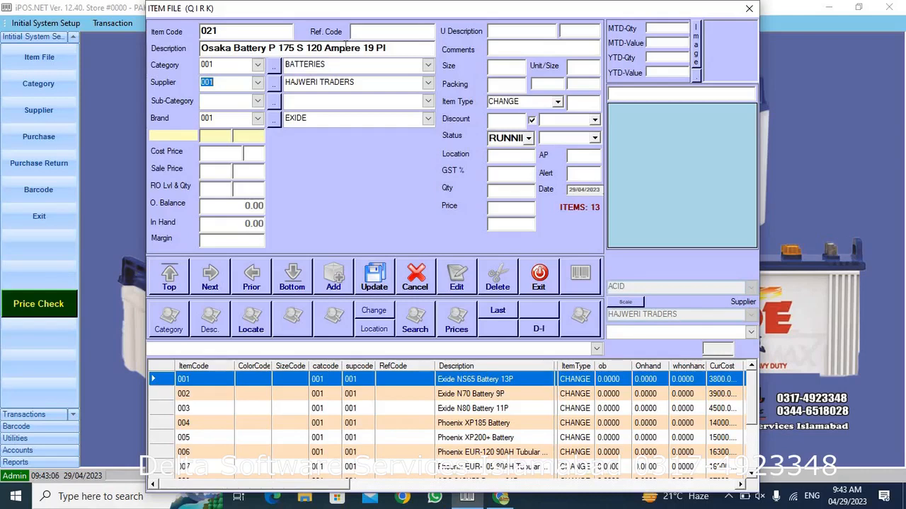
# Step: Keep the supplier, leave the sub-category empty, and set the item's brand to 002 OSAKA
pyautogui.press('Return')
pyautogui.press('Return')
pyautogui.press('Down')
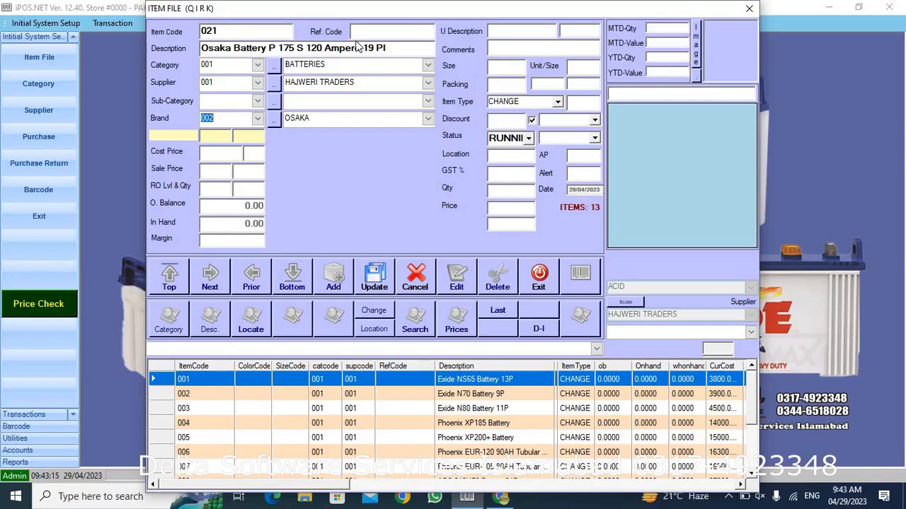
pyautogui.click(427, 118)
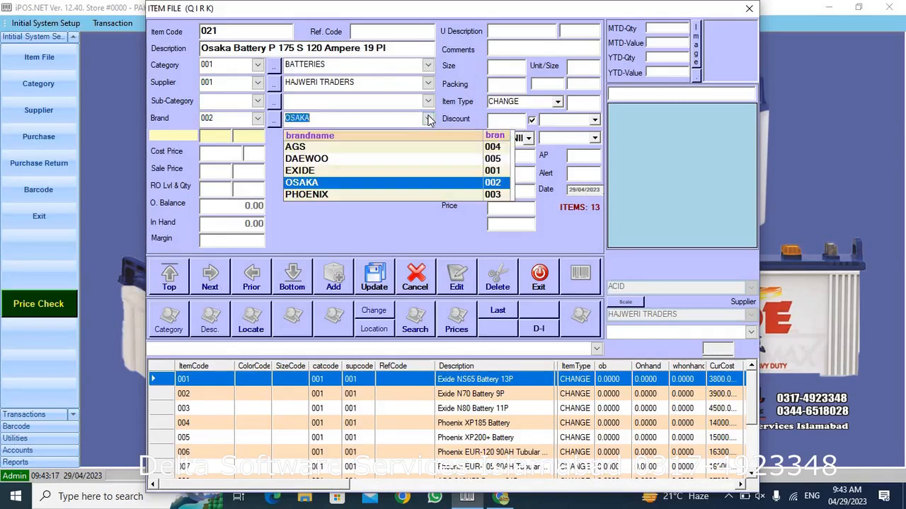
pyautogui.click(339, 186)
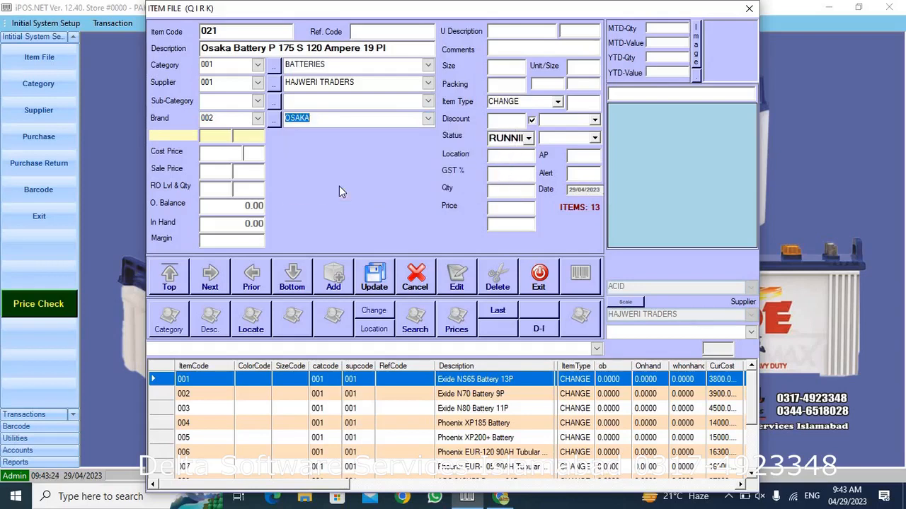
# Step: Check the battery's listed price in Chrome, and set the item's cost price to 16000 and sale price to 18111
pyautogui.click(235, 153)
pyautogui.click(499, 498)
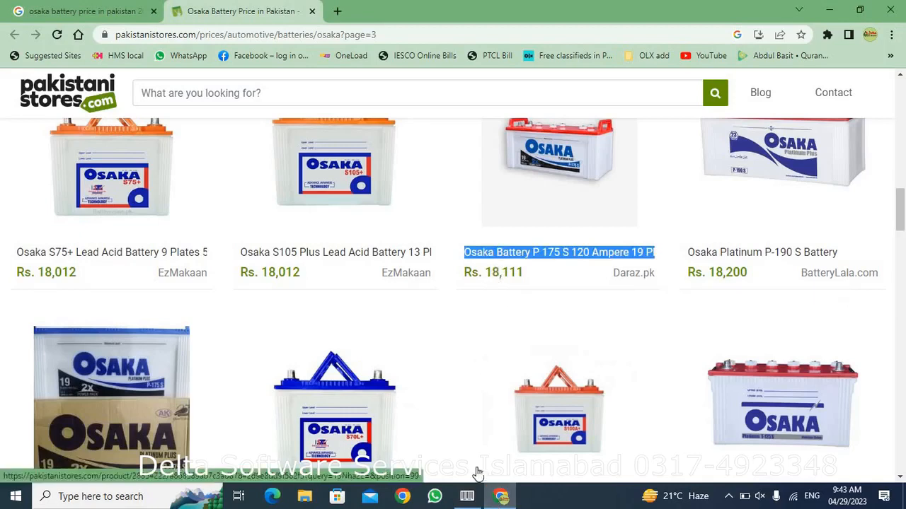
pyautogui.click(467, 496)
pyautogui.write('1')
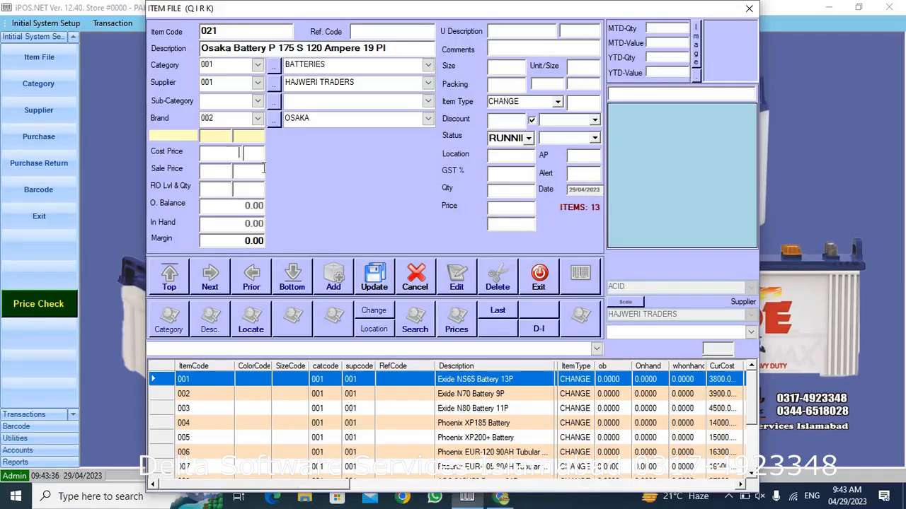
pyautogui.write('6000')
pyautogui.press('Return')
pyautogui.write('18111')
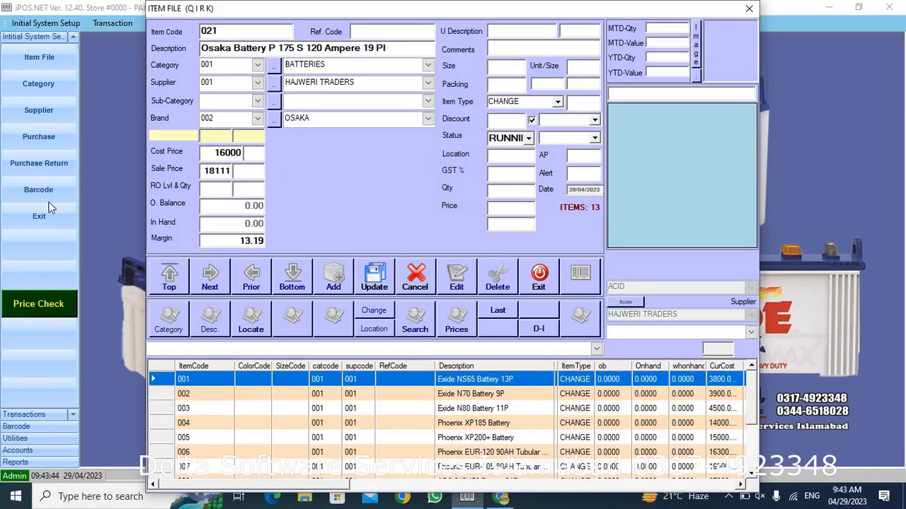
# Step: Check the calculated margin, save the new Osaka battery item, and close the item file
pyautogui.click(242, 243)
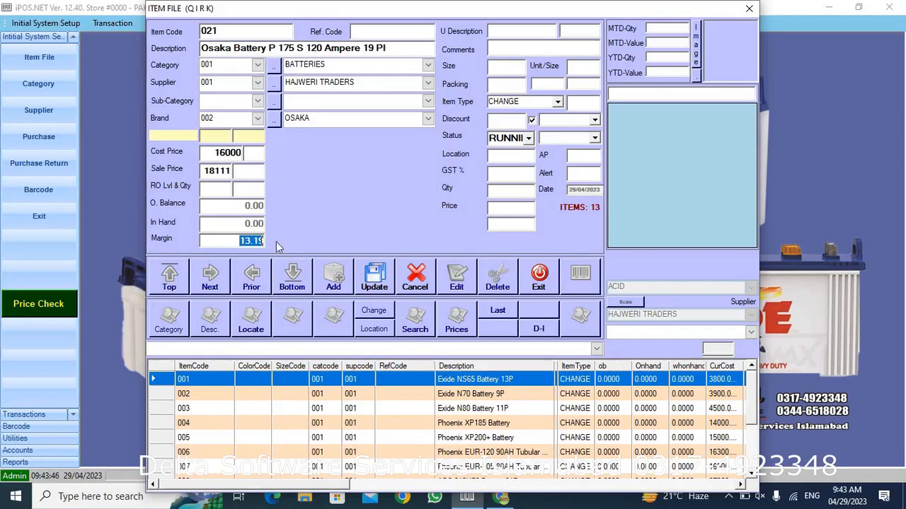
pyautogui.click(251, 241)
pyautogui.moveTo(234, 242); pyautogui.dragTo(295, 237)
pyautogui.press('Return')
pyautogui.press('Return')
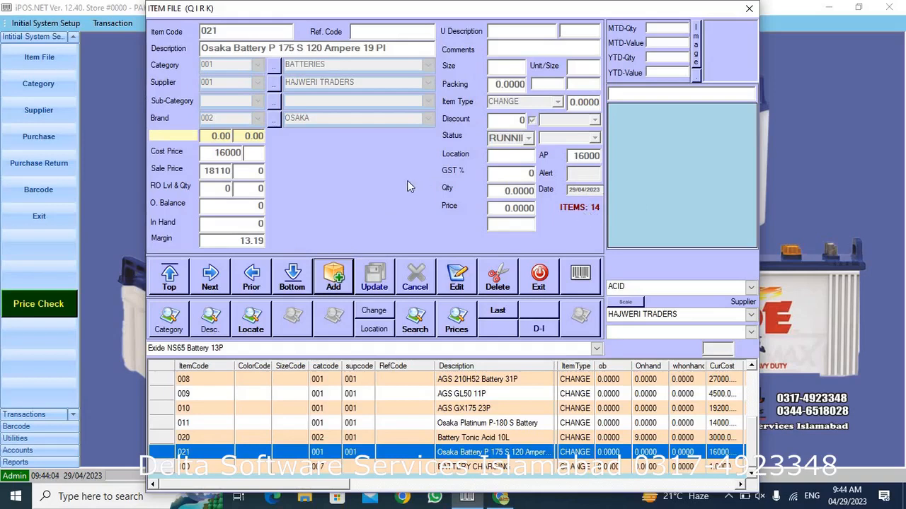
pyautogui.click(538, 279)
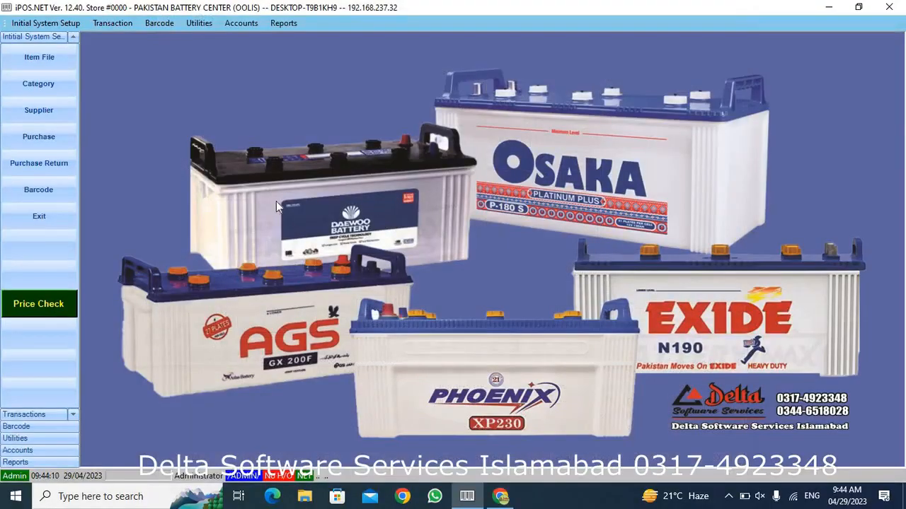
# Step: Start a new purchase voucher, set its supplier to 001 HAJWERI TRADERS, and save the voucher header
pyautogui.click(39, 137)
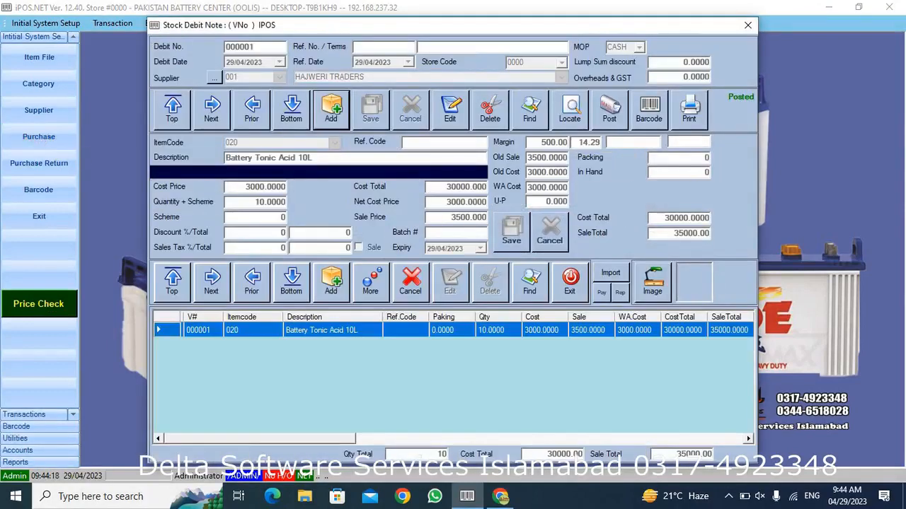
pyautogui.click(333, 112)
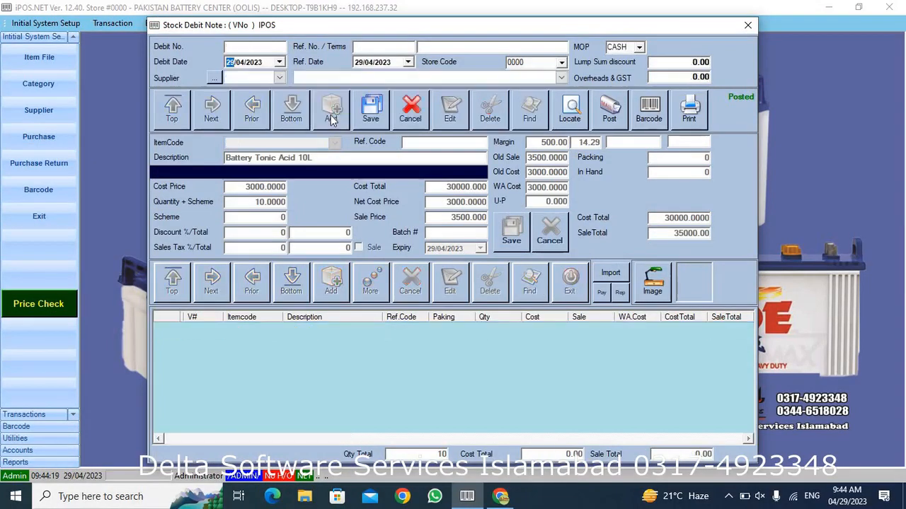
pyautogui.click(280, 78)
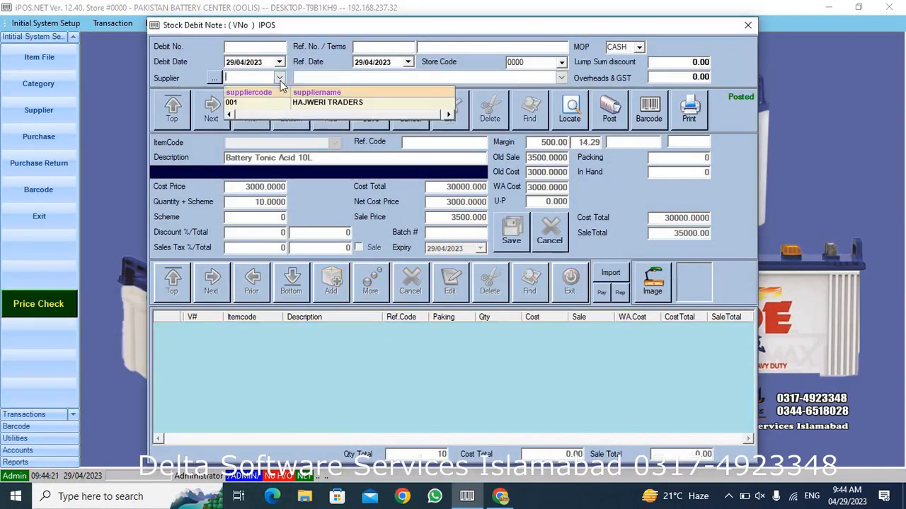
pyautogui.click(318, 103)
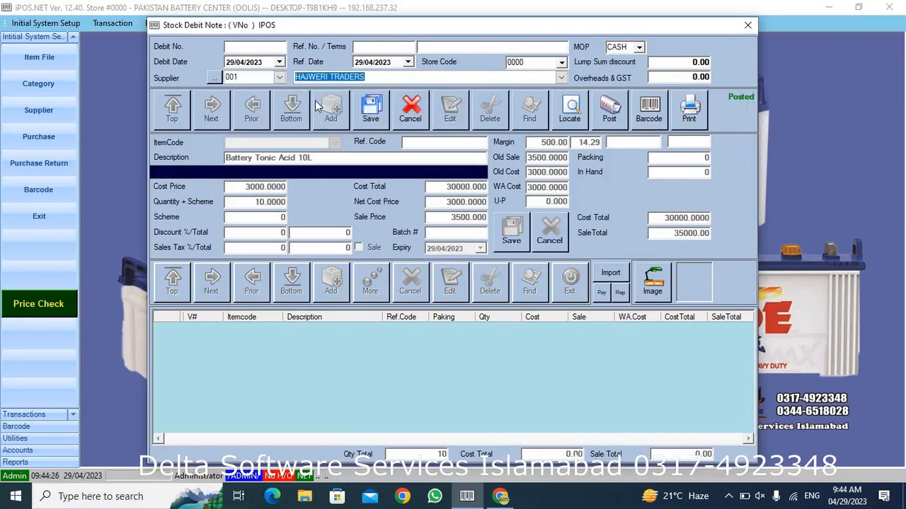
pyautogui.click(371, 116)
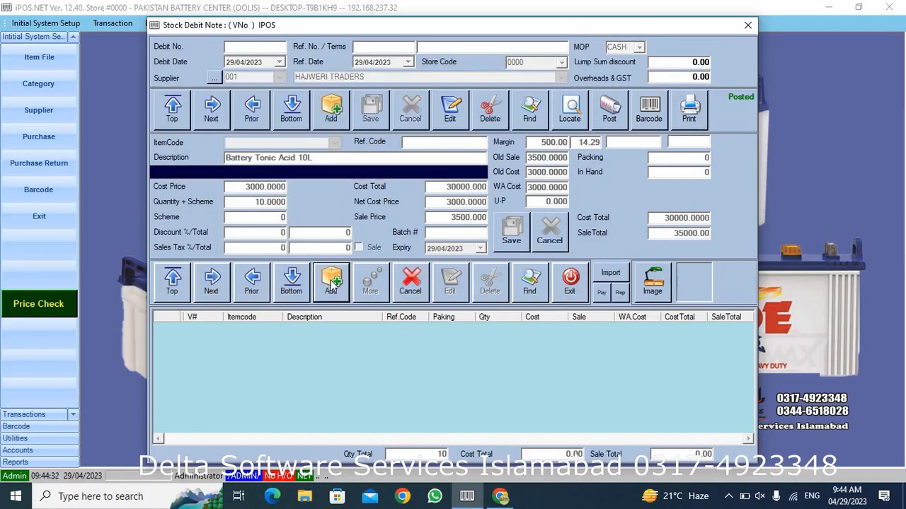
# Step: Add a purchase line for item 021, Osaka Battery P 175 S 120 Ampere, found by searching OSAKA, with quantity 10
pyautogui.click(333, 284)
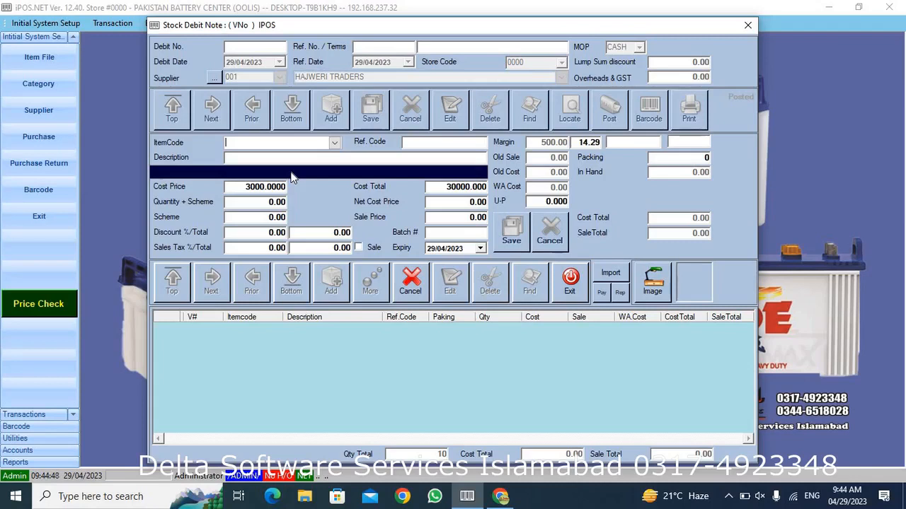
pyautogui.write('/OSAKA')
pyautogui.press('Return')
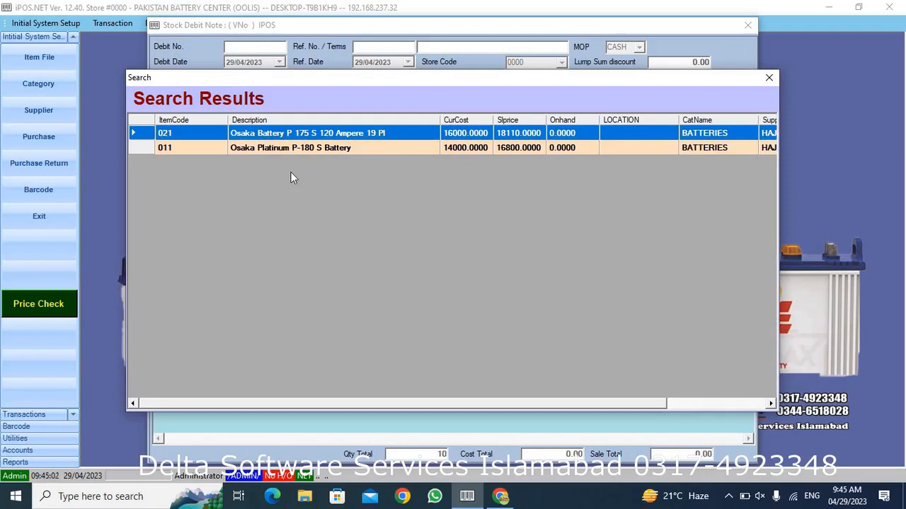
pyautogui.doubleClick(281, 135)
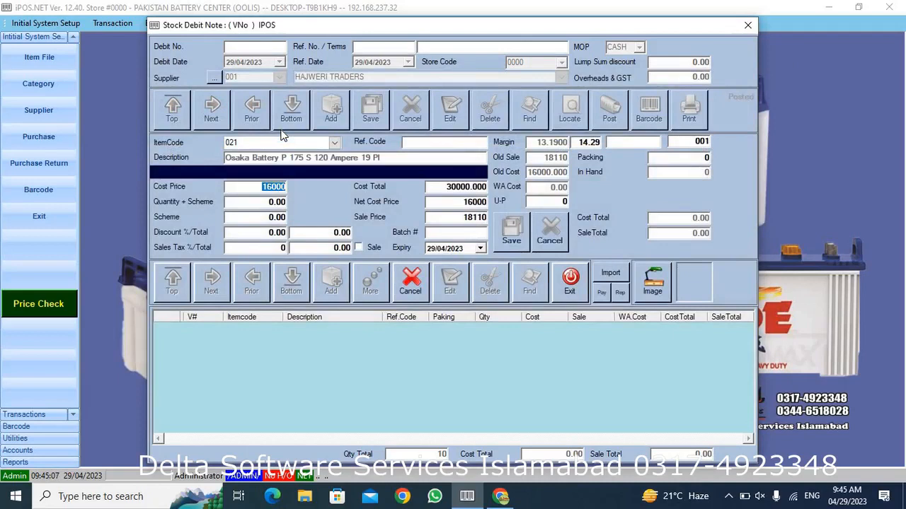
pyautogui.press('Return')
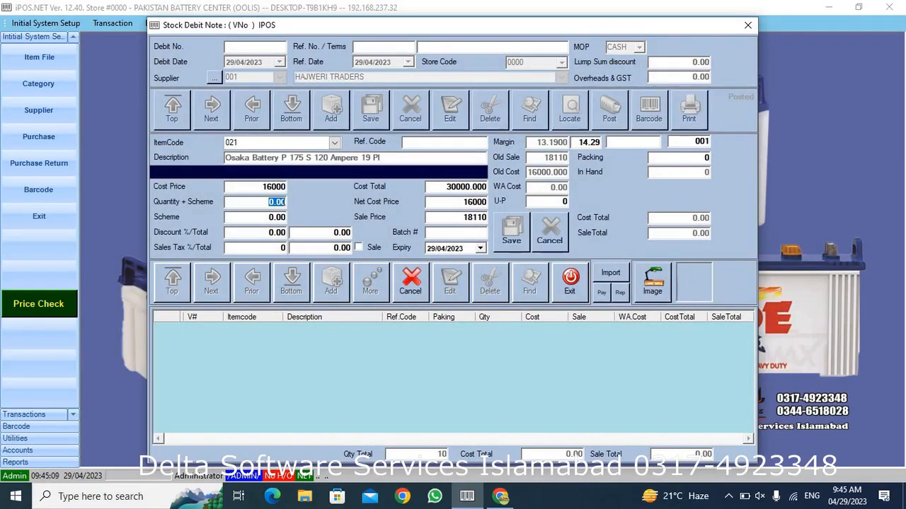
pyautogui.write('10')
pyautogui.press('Return')
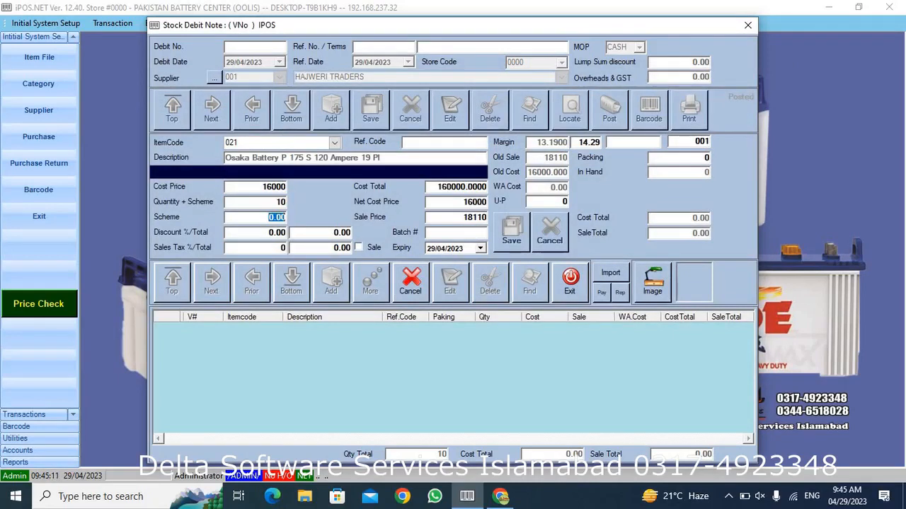
# Step: Leave the scheme and discount empty, set the line's sale price to 18200, and save the purchase line
pyautogui.press('Return')
pyautogui.press('Return')
pyautogui.press('Return')
pyautogui.press('Return')
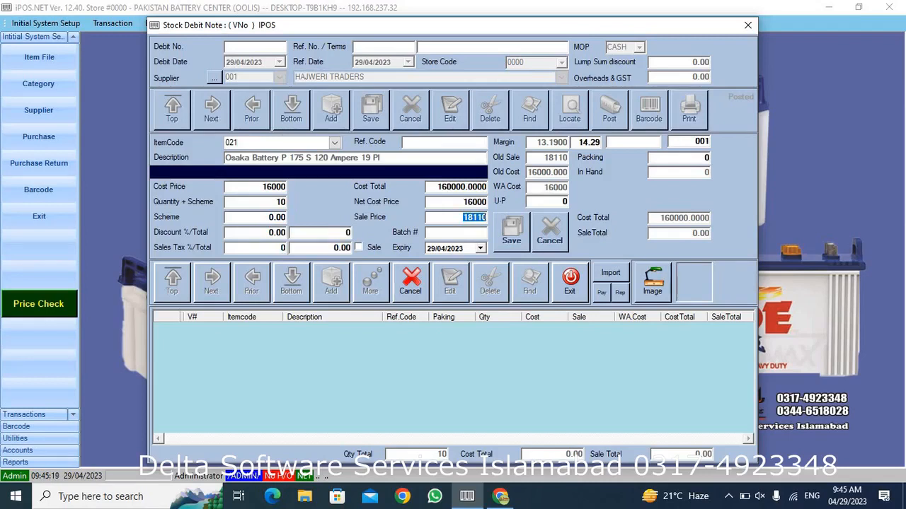
pyautogui.write('18200')
pyautogui.press('Return')
pyautogui.press('Return')
pyautogui.press('Return')
pyautogui.press('Return')
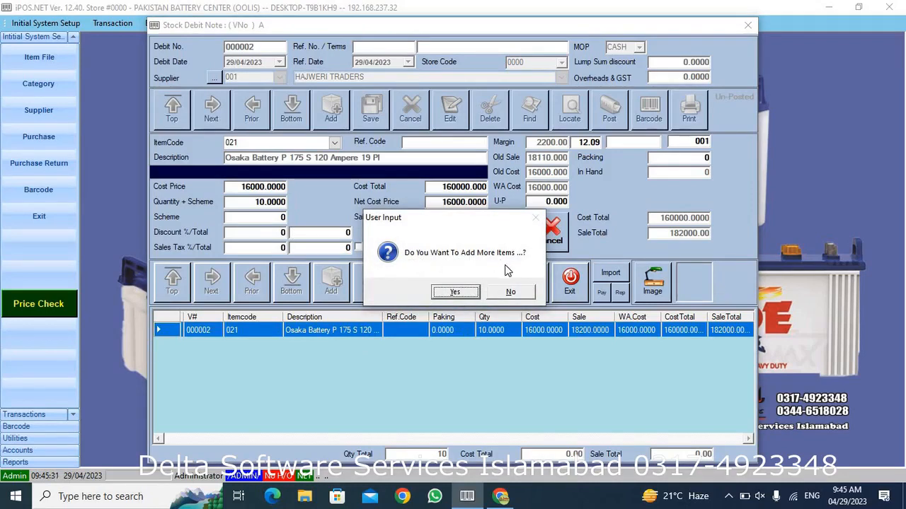
# Step: Continue adding items, search for OSAKA, and choose item 011, Osaka Platinum P-180 S Battery
pyautogui.click(457, 292)
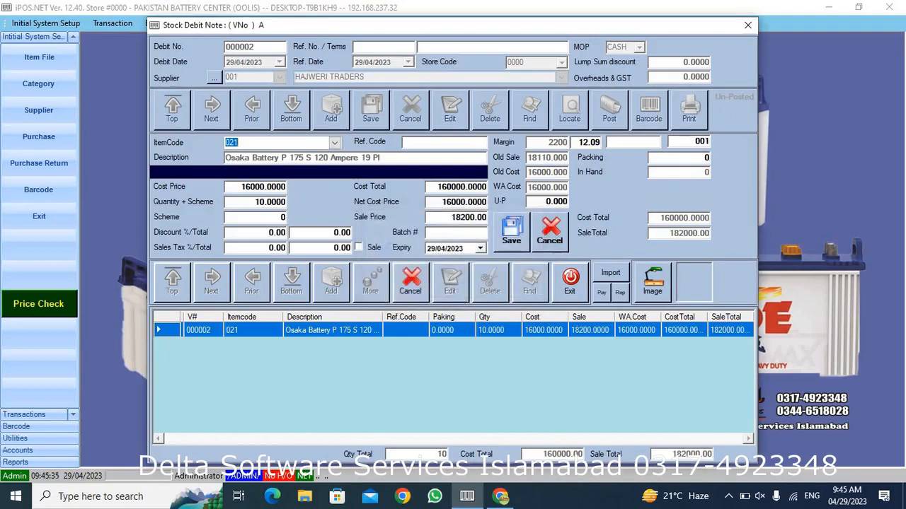
pyautogui.write('/OSAKA')
pyautogui.press('Return')
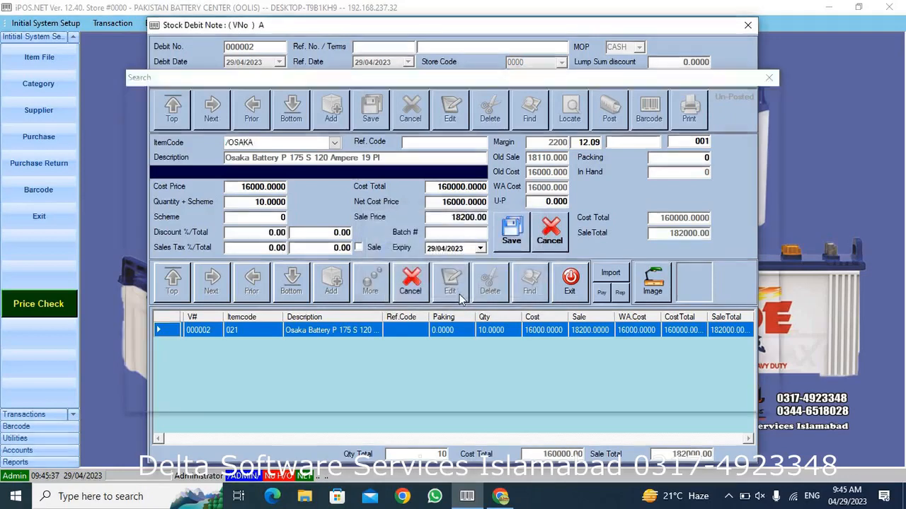
pyautogui.press('Down')
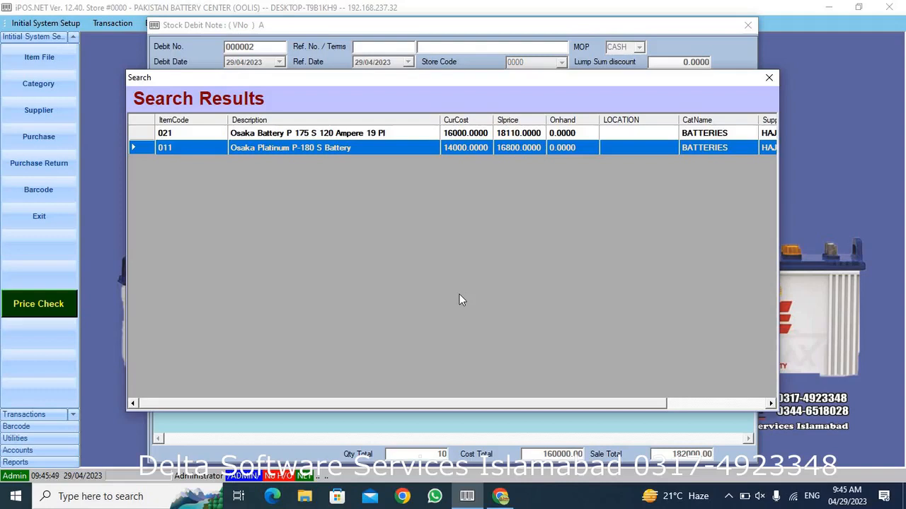
pyautogui.press('Return')
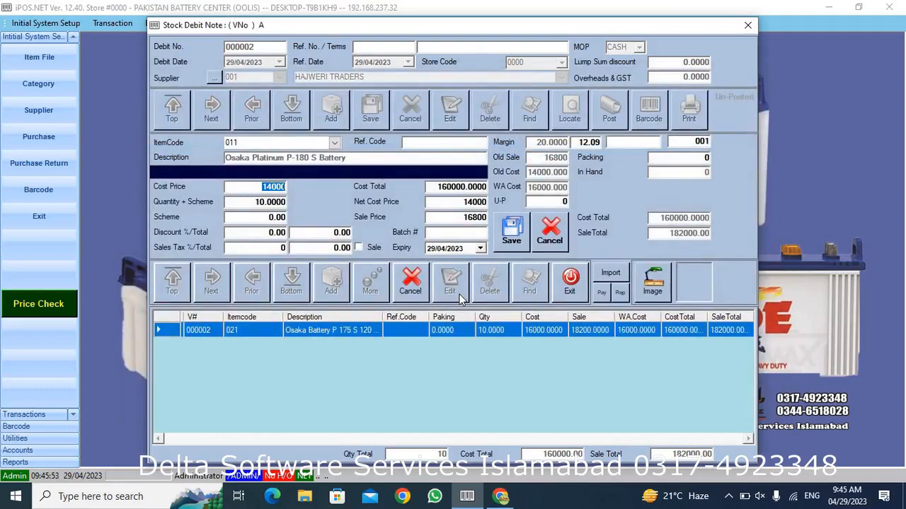
# Step: Set the Osaka Platinum P-180 S quantity to 15, keep its prices, and save the purchase line
pyautogui.press('Return')
pyautogui.write('15')
pyautogui.press('Return')
pyautogui.press('Return')
pyautogui.press('Return')
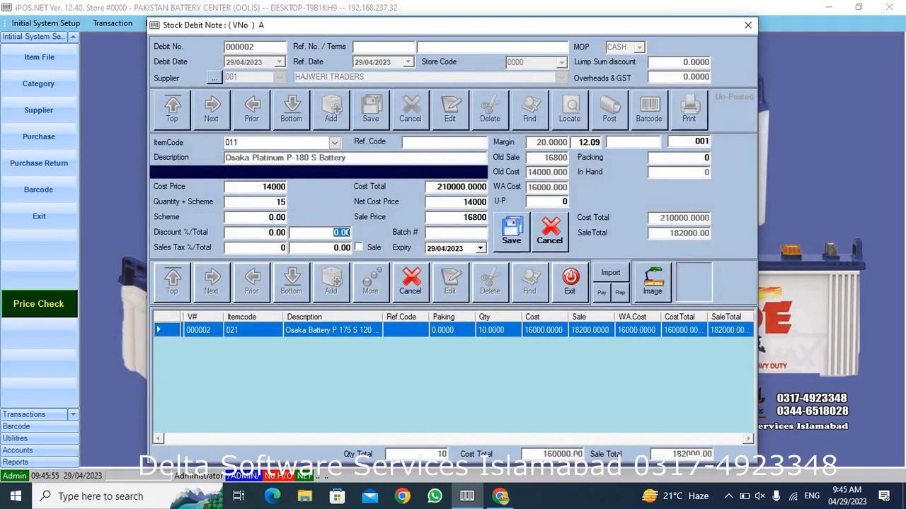
pyautogui.press('Return')
pyautogui.press('Return')
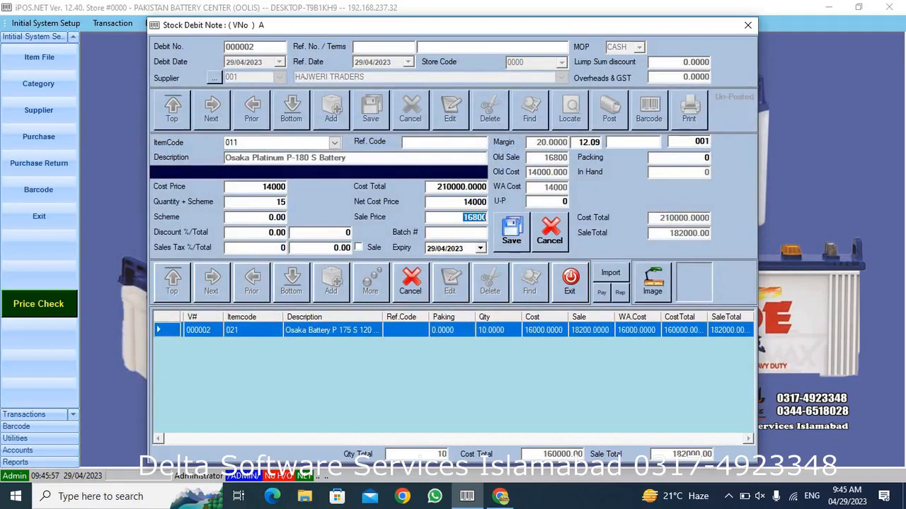
pyautogui.press('Return')
pyautogui.press('Return')
pyautogui.press('Return')
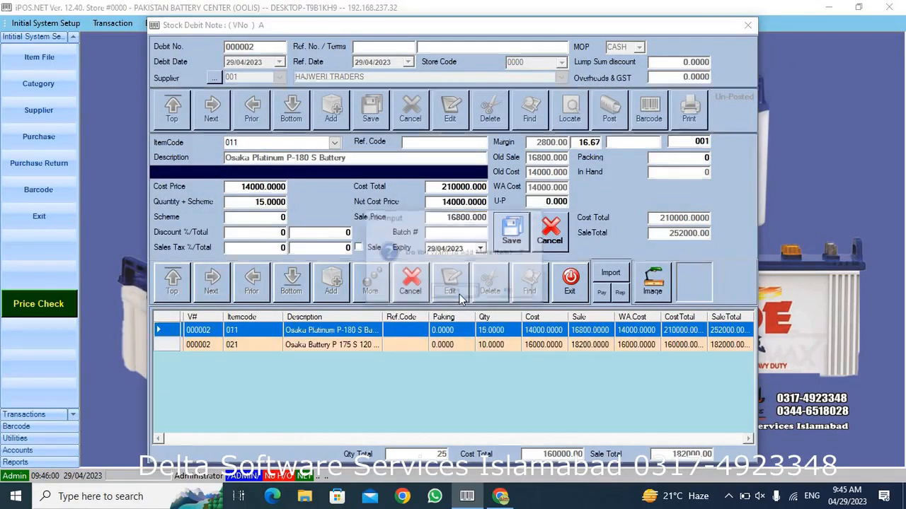
# Step: Search for AGS items and choose item 008, AGS 210H52 Battery 31P, for the next purchase line
pyautogui.write('/')
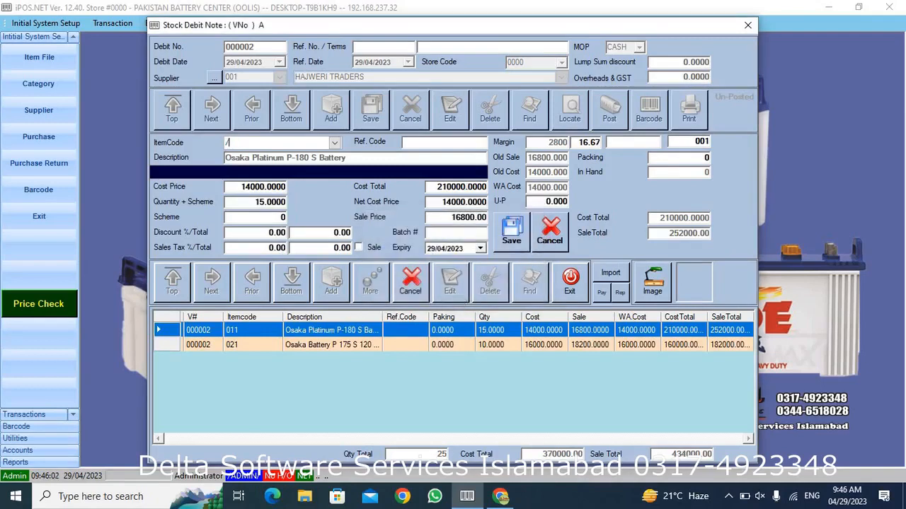
pyautogui.write('AGS')
pyautogui.press('Return')
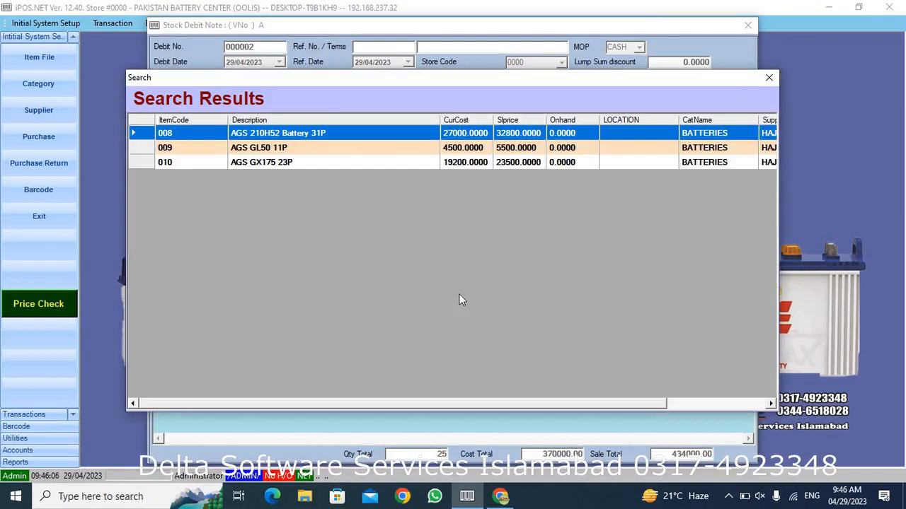
pyautogui.press('Return')
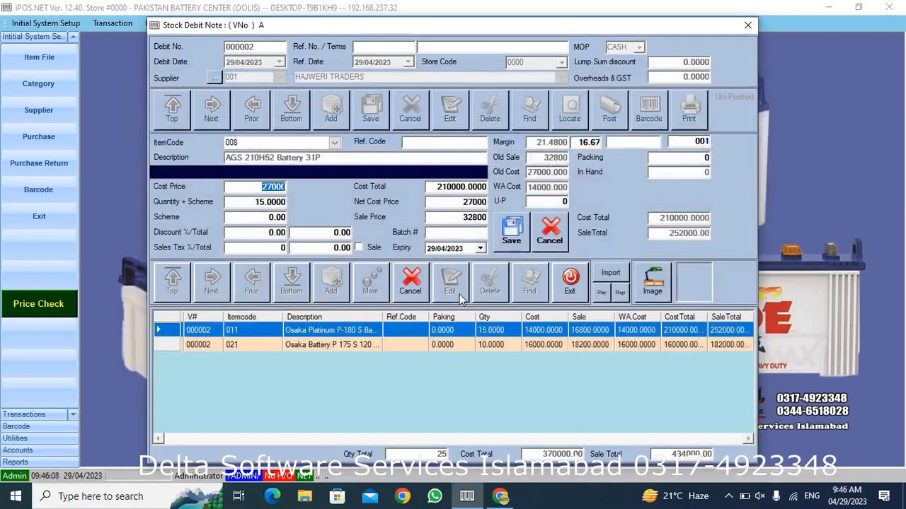
# Step: Set the AGS 210H52 battery's quantity to 10, keep its prices, and save the purchase line
pyautogui.press('Return')
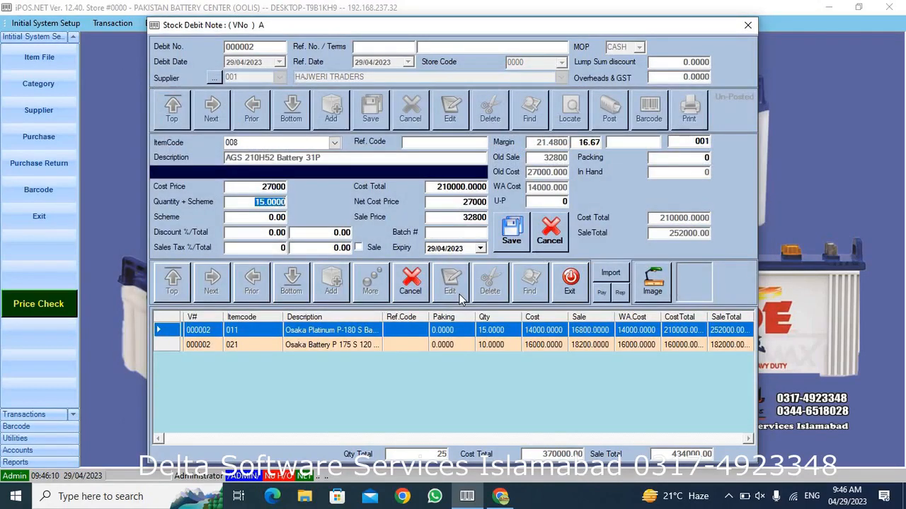
pyautogui.write('10')
pyautogui.press('Return')
pyautogui.press('Return')
pyautogui.press('Return')
pyautogui.press('Return')
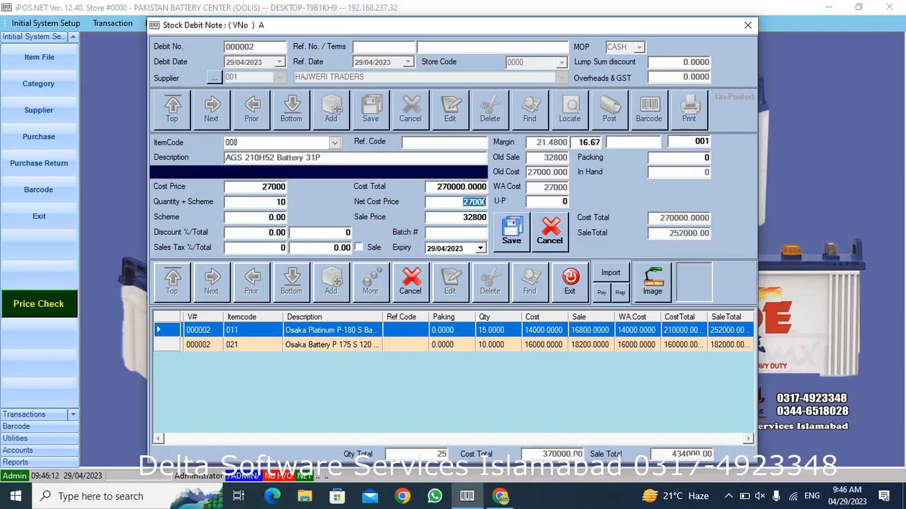
pyautogui.press('Return')
pyautogui.press('Return')
pyautogui.press('Return')
pyautogui.press('Return')
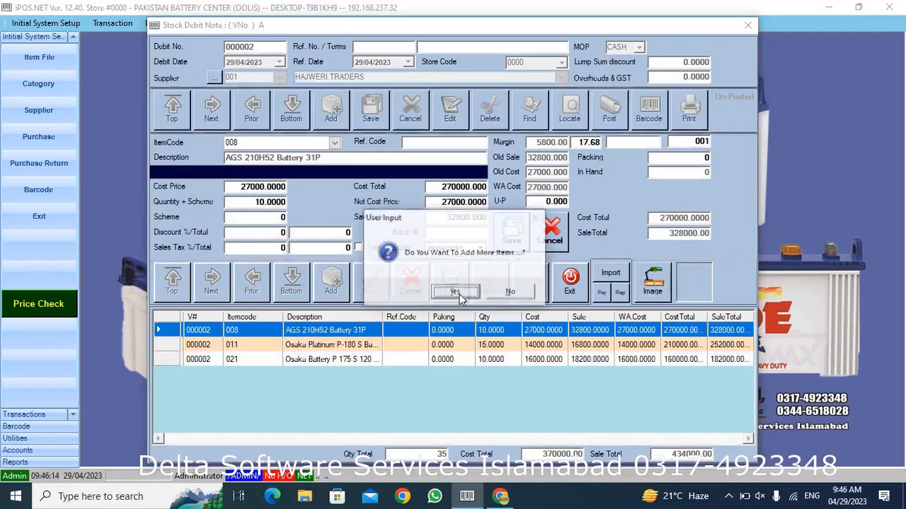
# Step: Continue adding items, search for AGS again, and choose item 009, AGS GL50 11P
pyautogui.click(459, 295)
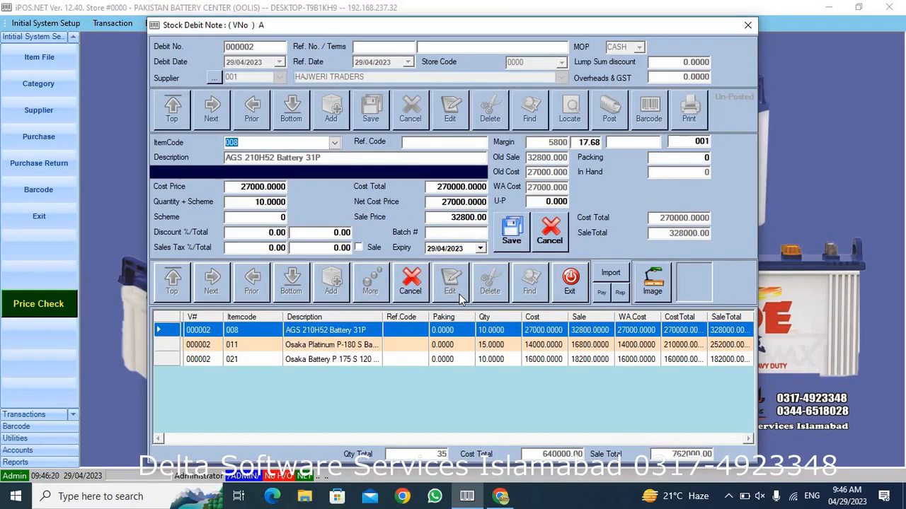
pyautogui.write('/AGS')
pyautogui.press('Return')
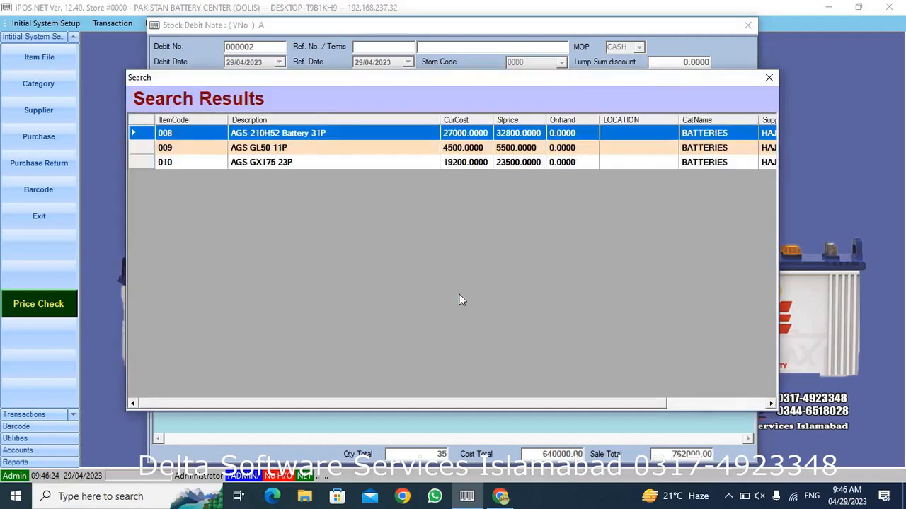
pyautogui.press('Down')
pyautogui.press('Return')
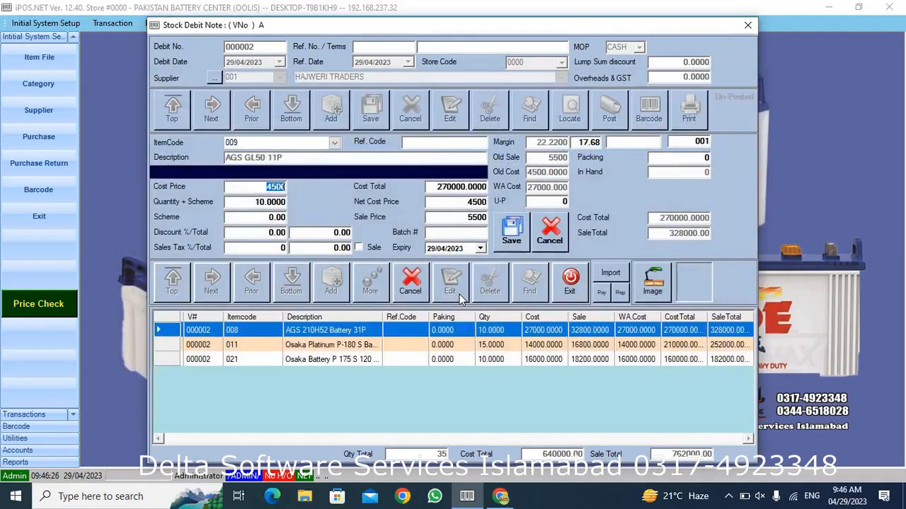
# Step: Set the AGS GL50 11P quantity to 20, keep its prices, and save the purchase line
pyautogui.press('Return')
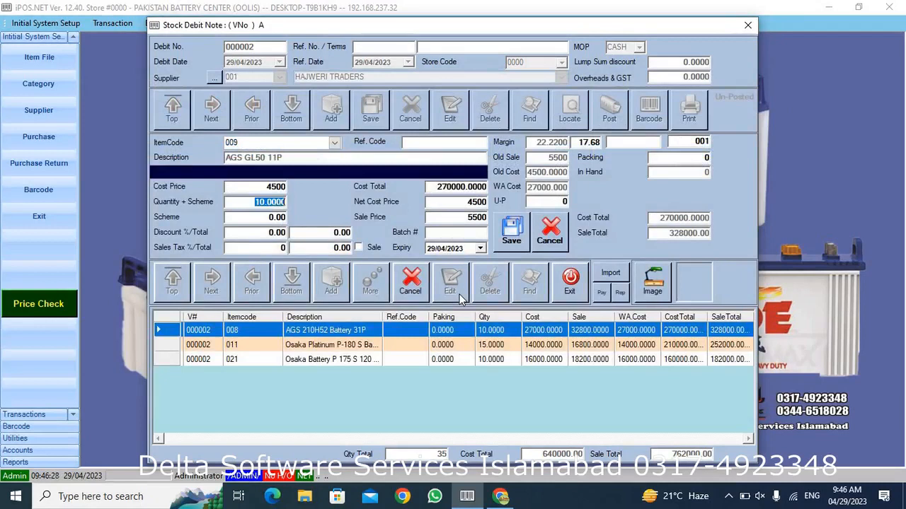
pyautogui.write('20')
pyautogui.press('Return')
pyautogui.press('Return')
pyautogui.press('Return')
pyautogui.press('Return')
pyautogui.press('Return')
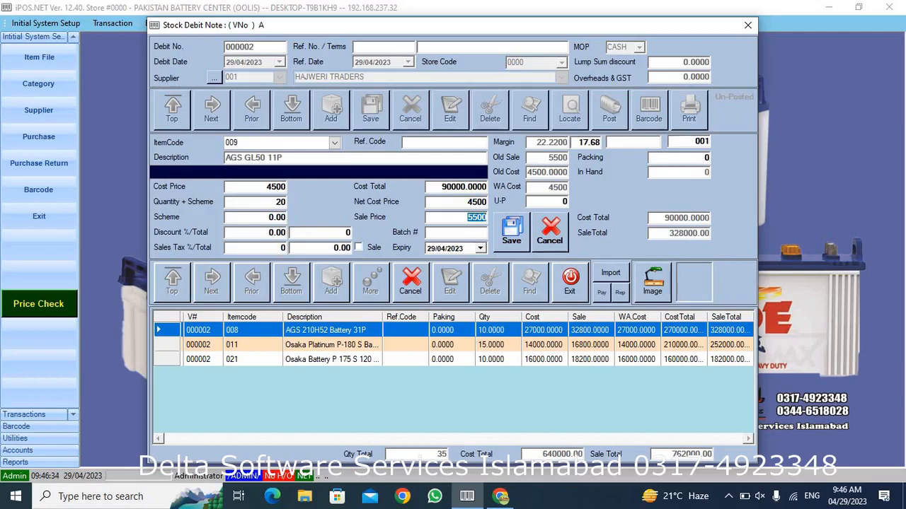
pyautogui.press('Return')
pyautogui.press('Return')
pyautogui.press('Return')
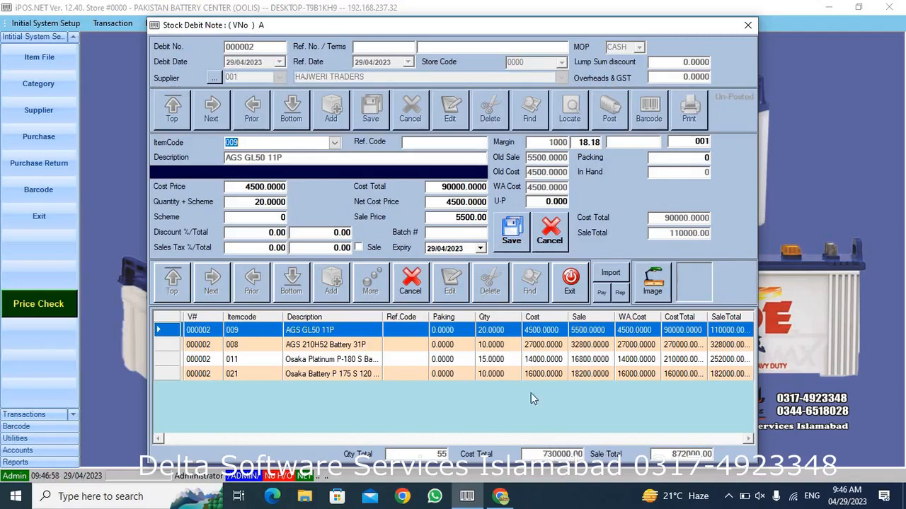
# Step: Stop adding items, post the purchase voucher, and dismiss the completion message
pyautogui.click(410, 281)
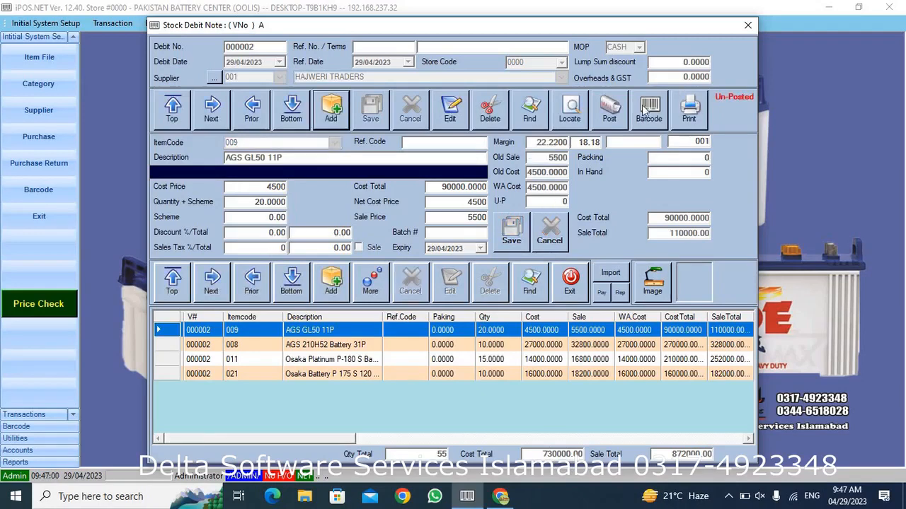
pyautogui.click(607, 119)
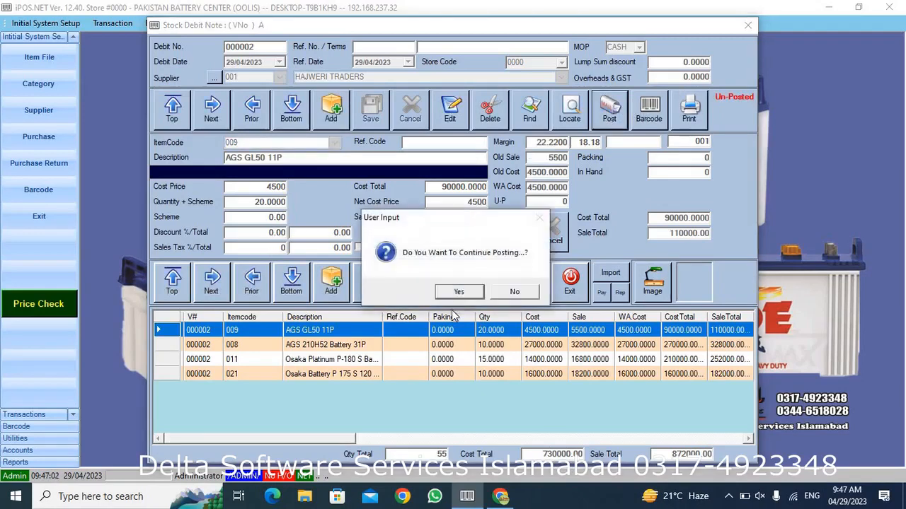
pyautogui.click(458, 291)
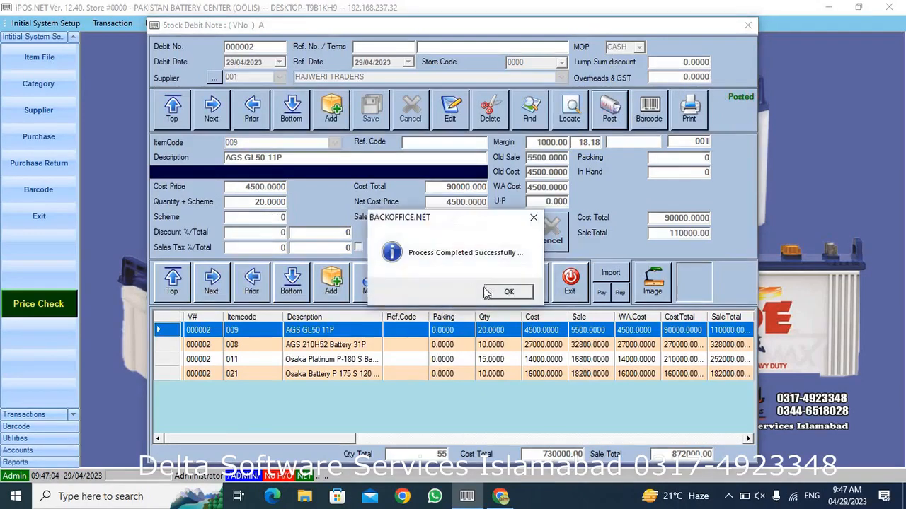
pyautogui.click(506, 291)
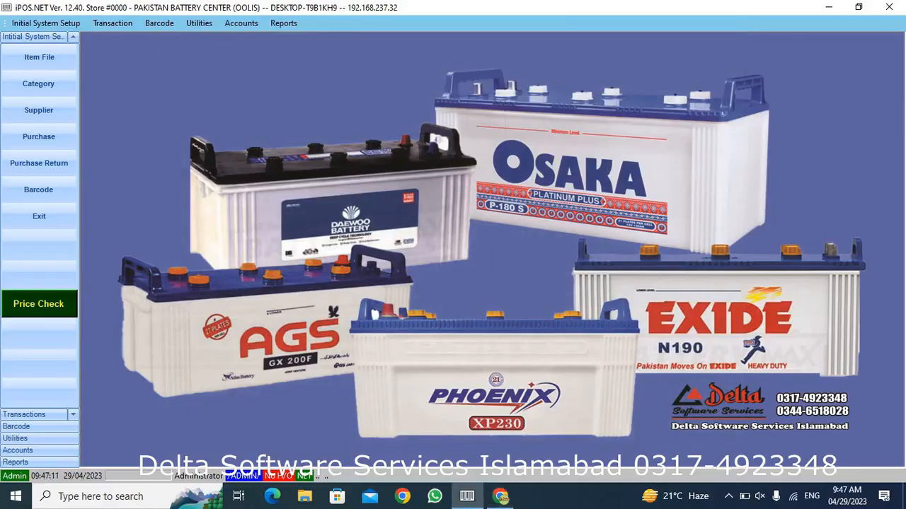
# Step: Generate the Present Stock Position report for all items without any filters
pyautogui.click(285, 24)
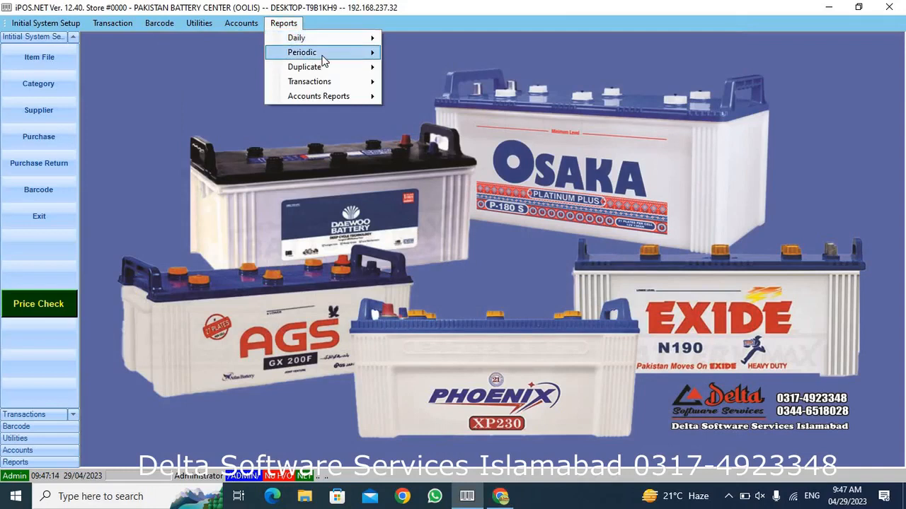
pyautogui.moveTo(319, 58)
pyautogui.moveTo(451, 89)
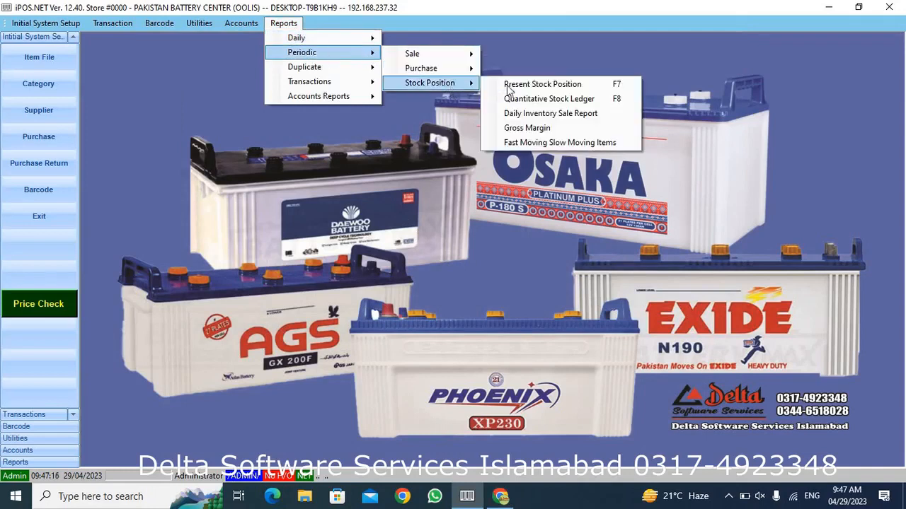
pyautogui.click(517, 83)
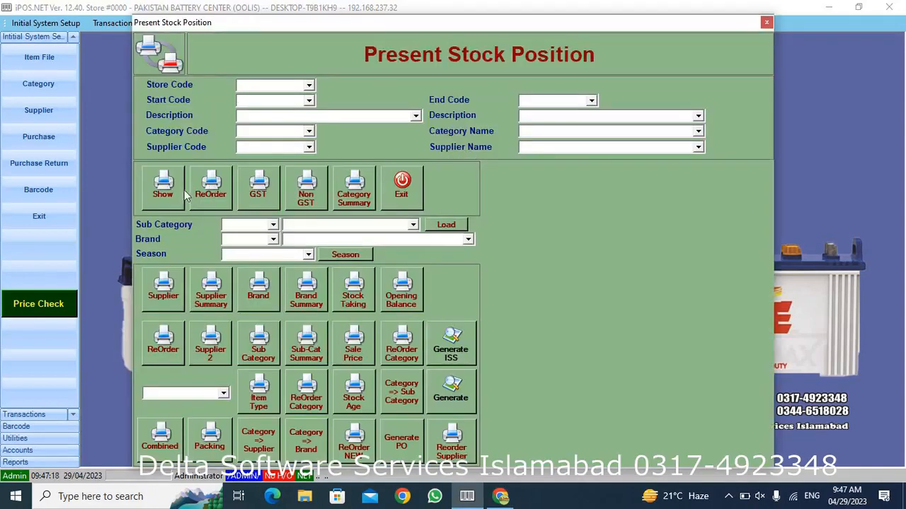
pyautogui.click(164, 189)
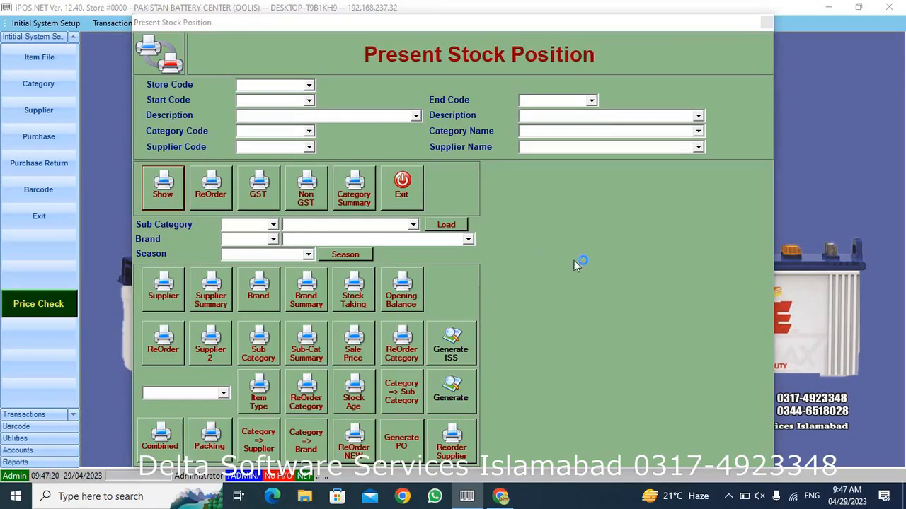
pyautogui.click(517, 334)
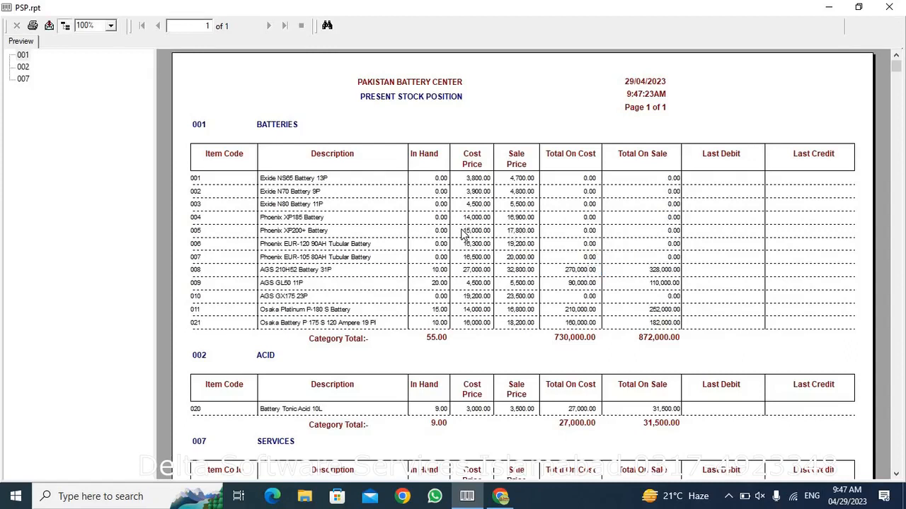
# Step: Examine the in-hand quantities of the purchased AGS and Osaka batteries and the grand total on cost
pyautogui.click(438, 272)
pyautogui.click(438, 284)
pyautogui.click(439, 312)
pyautogui.click(439, 325)
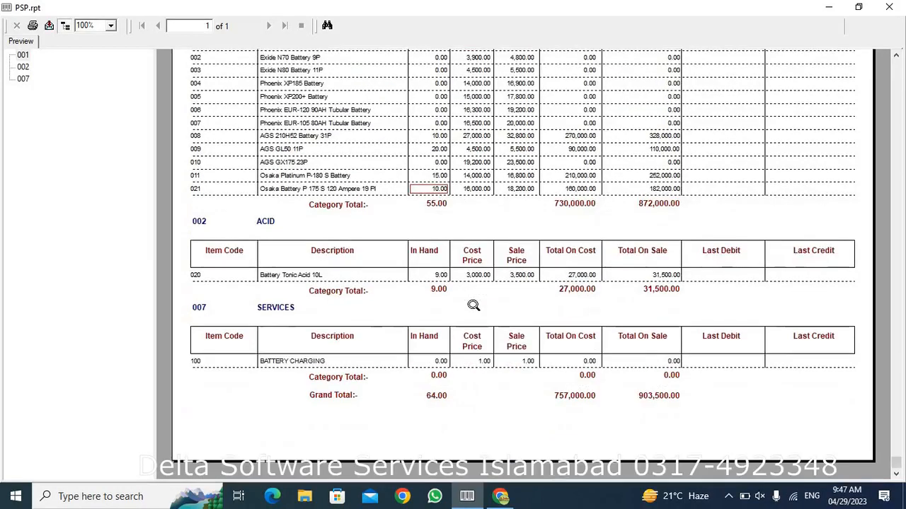
pyautogui.scroll(-3, 467, 311)
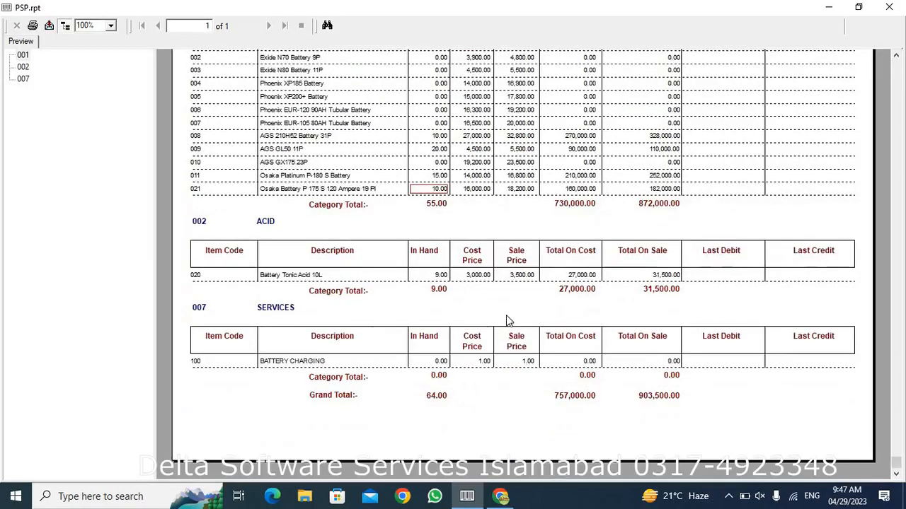
pyautogui.click(575, 397)
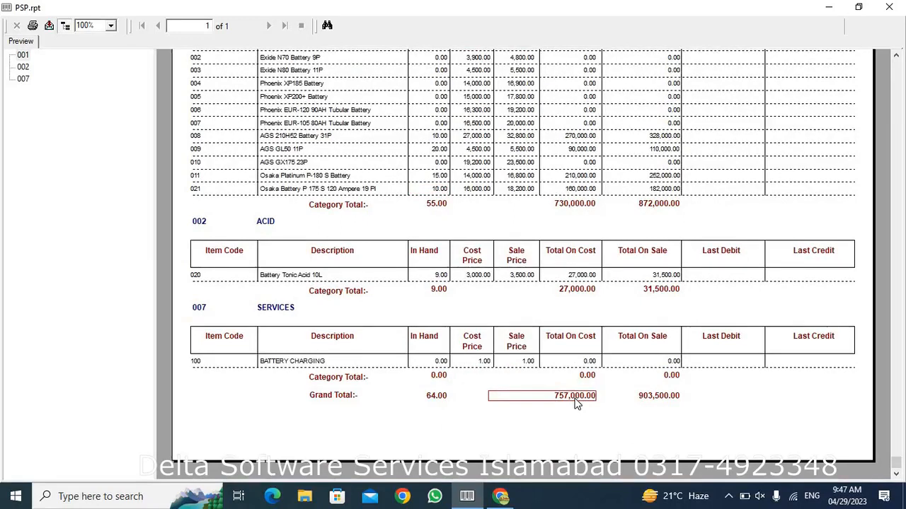
# Step: Recheck the acid and battery stock quantities, the batteries category total and the grand total on cost, and close the report and its form
pyautogui.scroll(3, 577, 402)
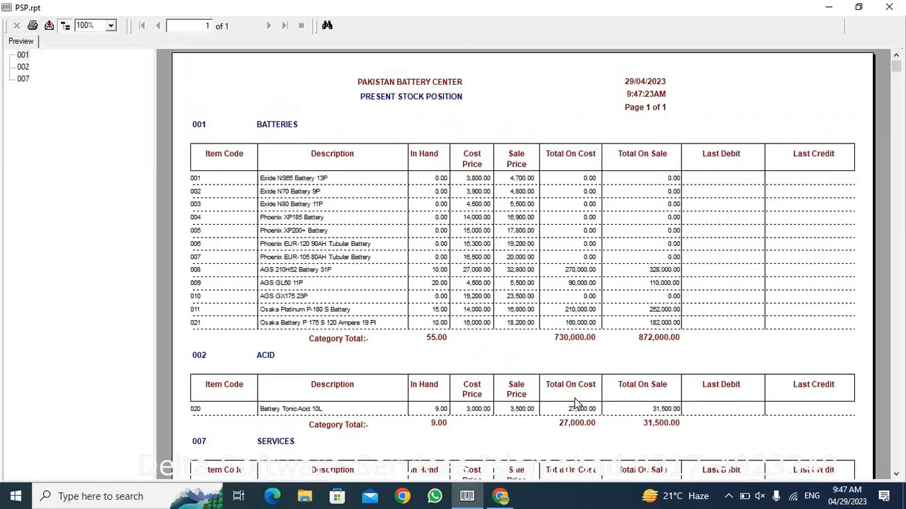
pyautogui.click(297, 414)
pyautogui.click(441, 411)
pyautogui.click(439, 323)
pyautogui.click(439, 310)
pyautogui.click(437, 284)
pyautogui.click(438, 271)
pyautogui.click(440, 283)
pyautogui.click(440, 310)
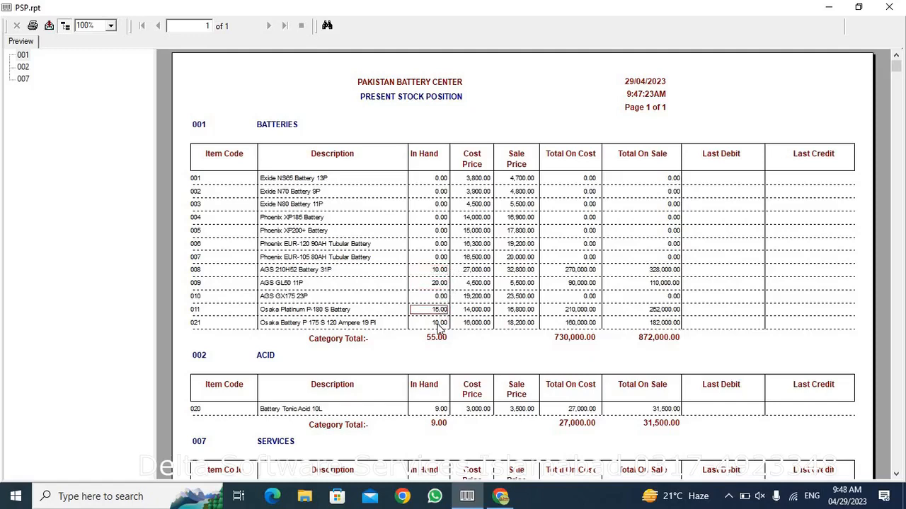
pyautogui.click(438, 323)
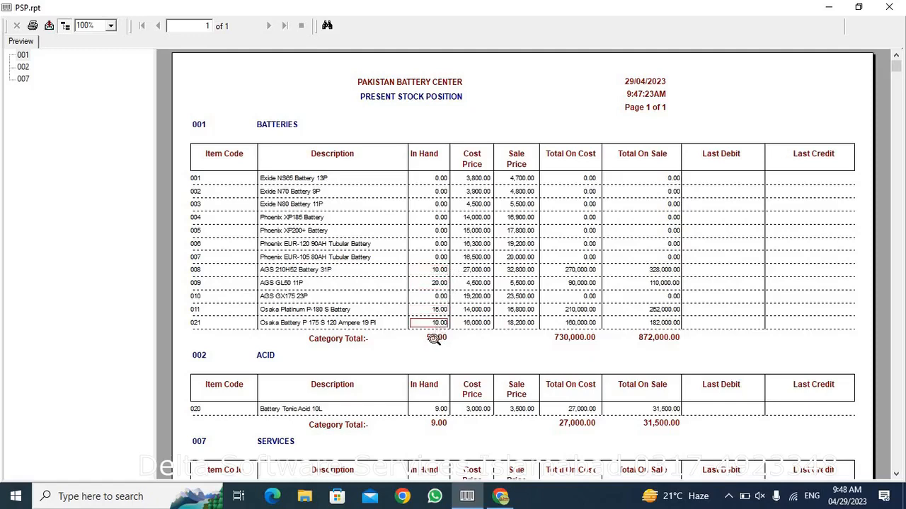
pyautogui.click(435, 338)
pyautogui.scroll(-3, 471, 325)
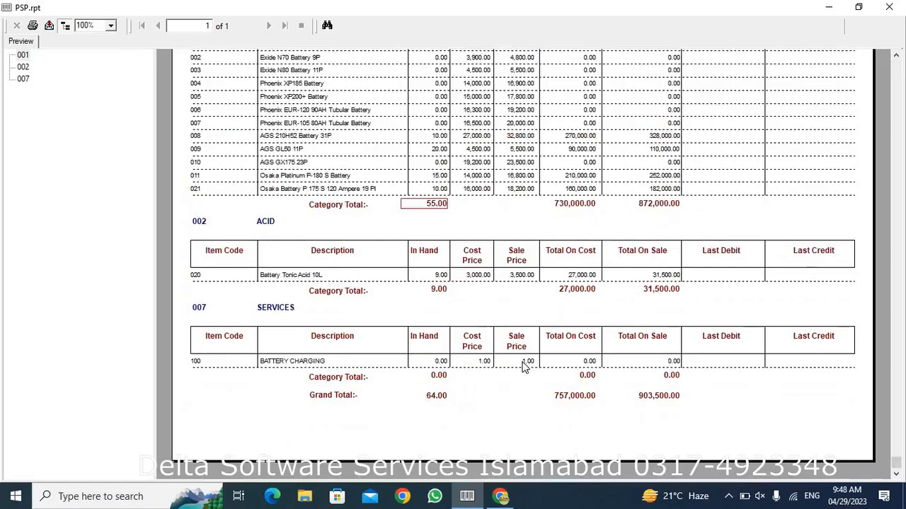
pyautogui.click(579, 398)
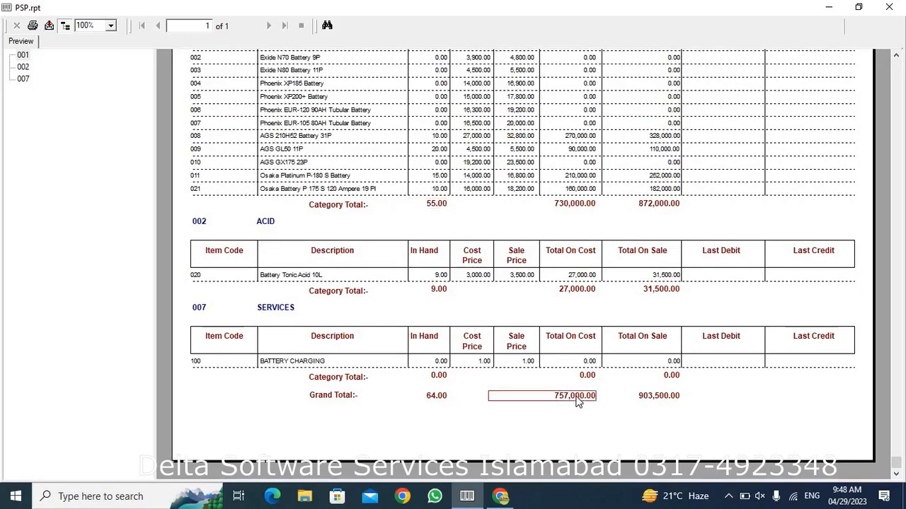
pyautogui.click(889, 6)
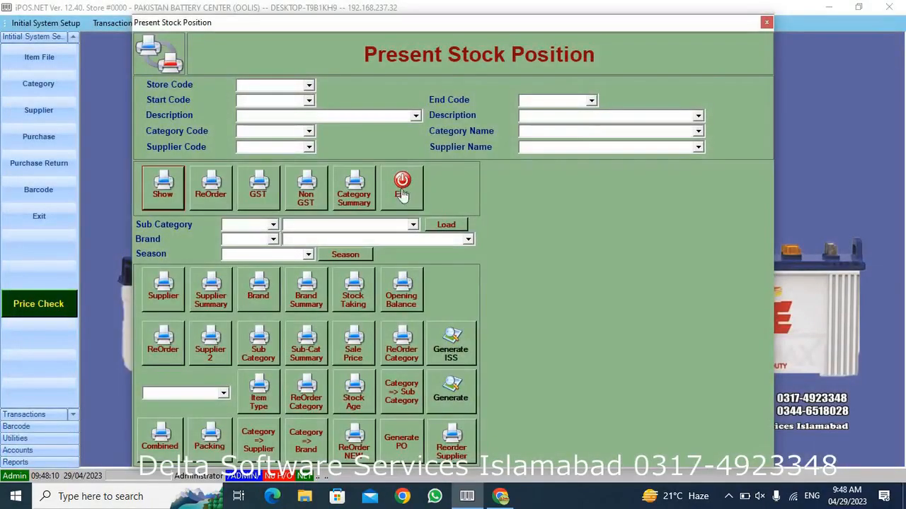
pyautogui.click(401, 191)
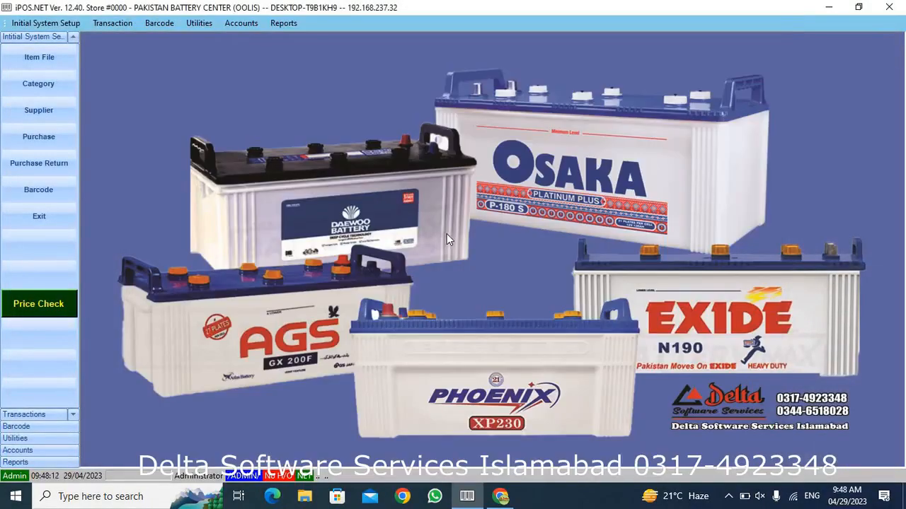
# Step: Log in to the POS sale screen with the cashier's user ID, password and the MOR shift, and minimize the browser behind it
pyautogui.press('Escape')
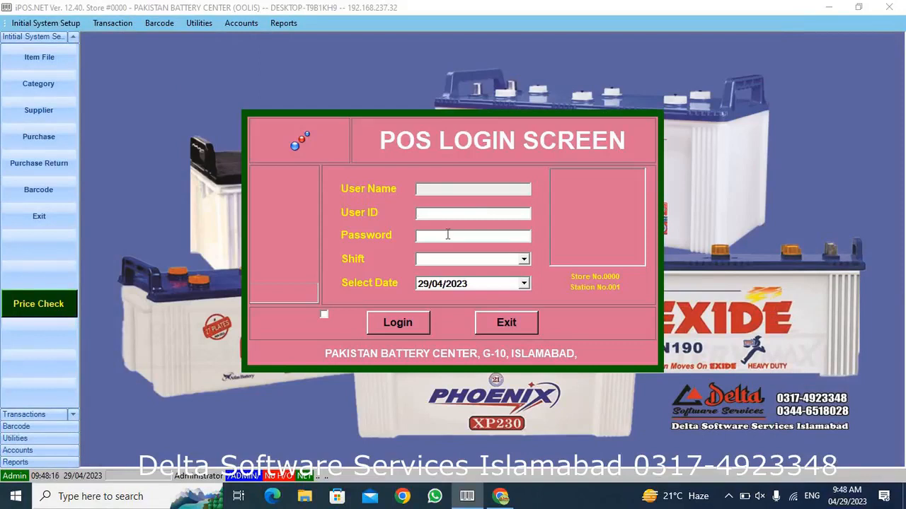
pyautogui.write('ALI***')
pyautogui.press('Tab')
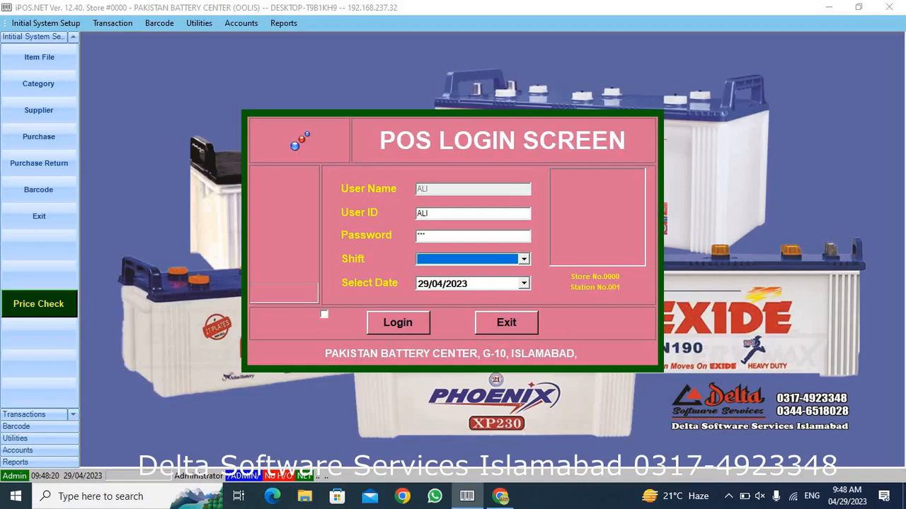
pyautogui.press('Down')
pyautogui.press('Down')
pyautogui.press('Return')
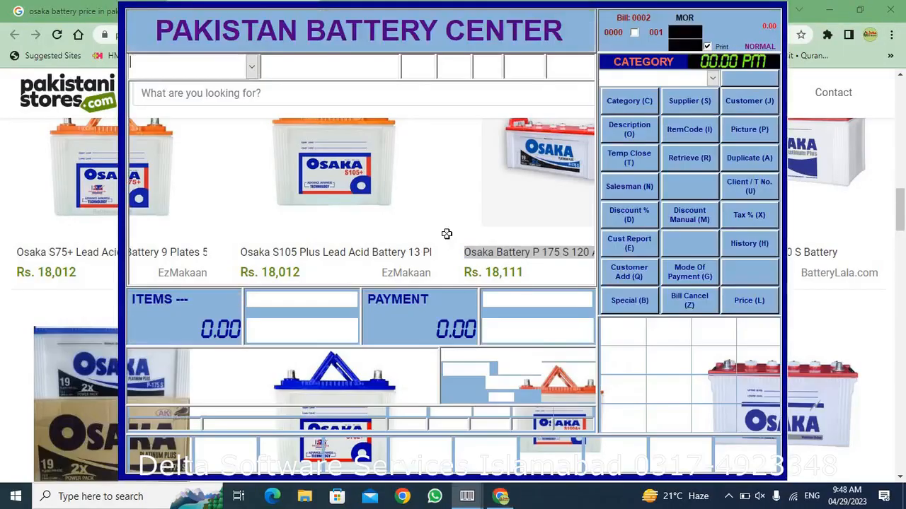
pyautogui.click(829, 10)
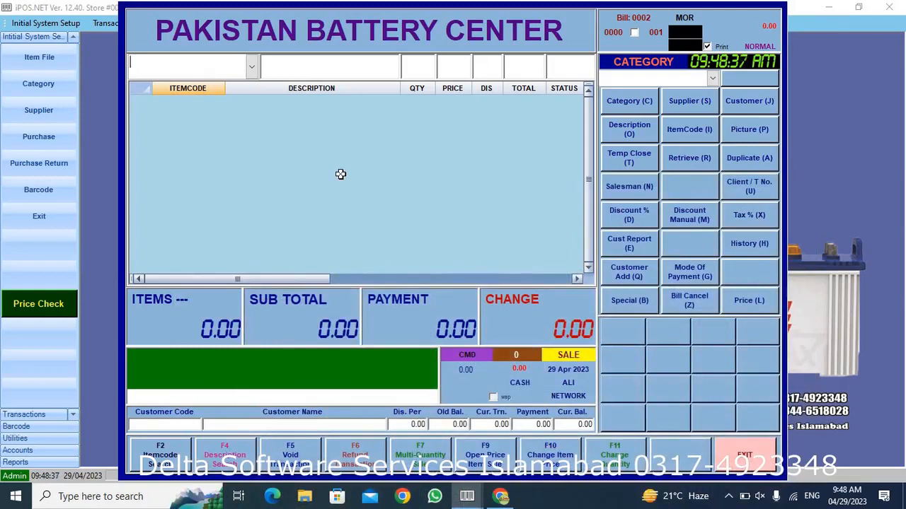
# Step: Search for OSAK, choose item 021, Osaka Battery P 175 S, and add one to the bill at a price of 18100
pyautogui.write('/')
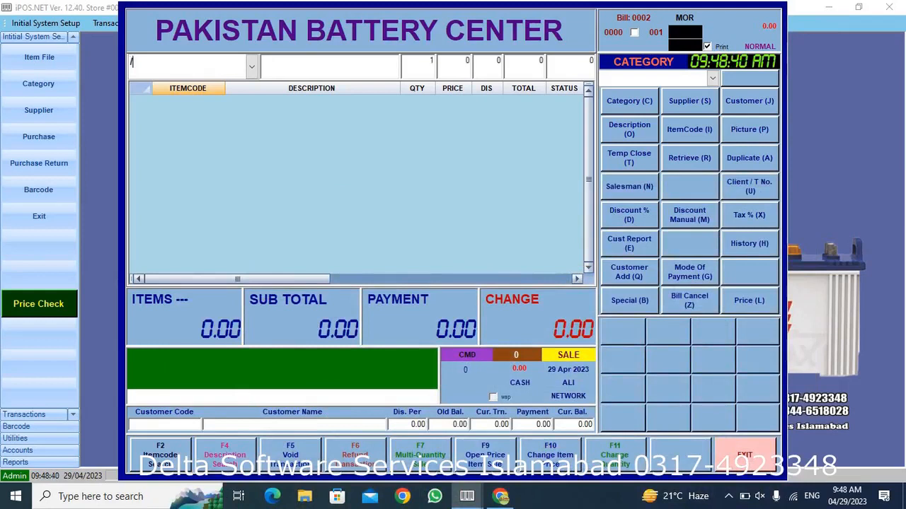
pyautogui.write('OSAK')
pyautogui.press('Return')
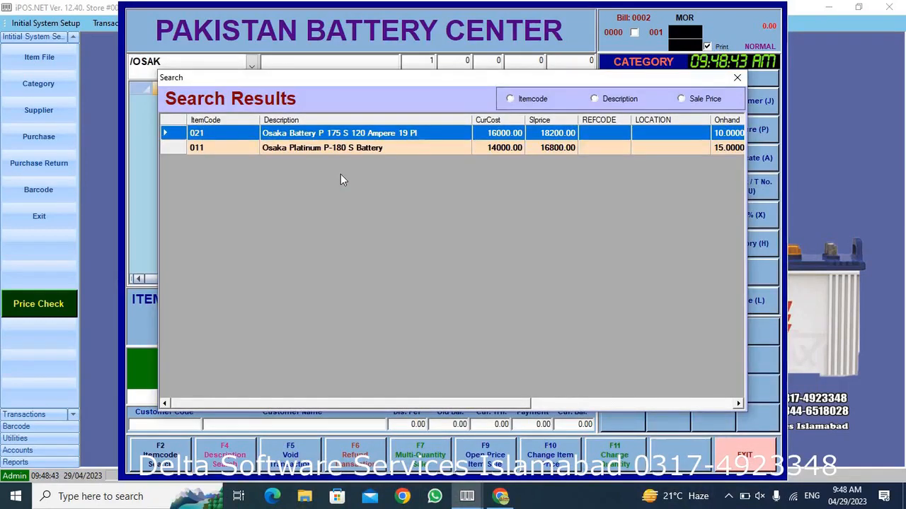
pyautogui.press('Return')
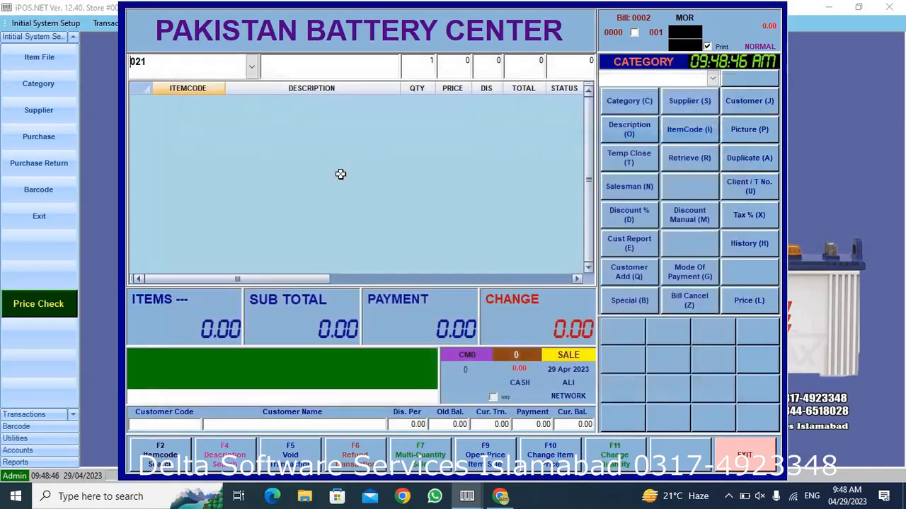
pyautogui.press('Return')
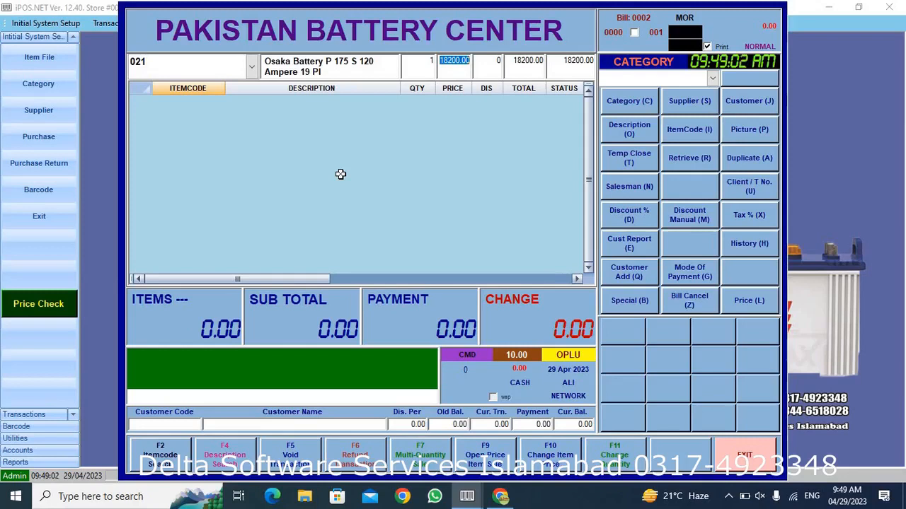
pyautogui.write('100')
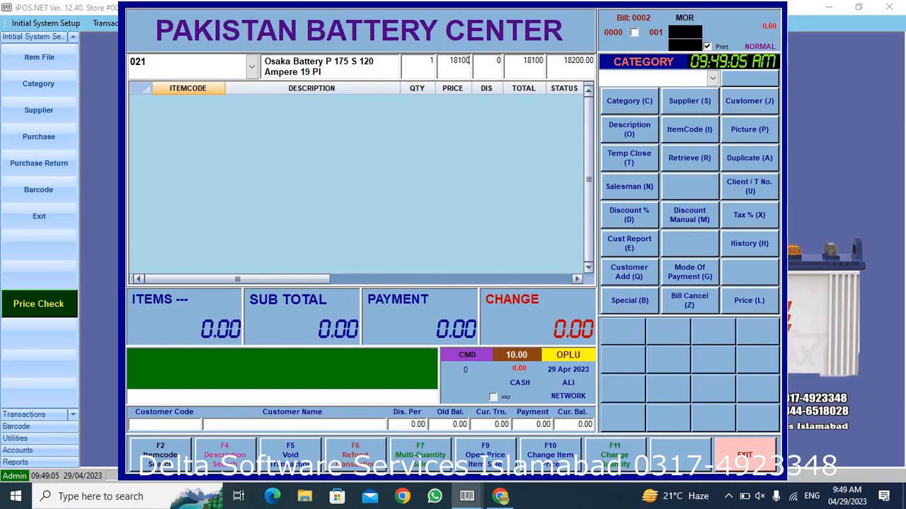
pyautogui.press('Return')
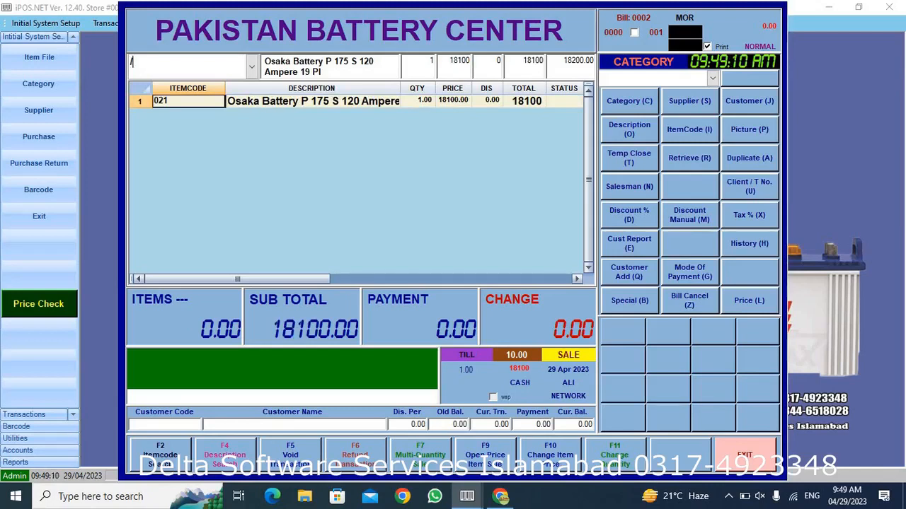
# Step: Search for AGS and add item 008, AGS 210H52 Battery 31P, with quantity 2, keeping its price
pyautogui.write('AGS')
pyautogui.press('Return')
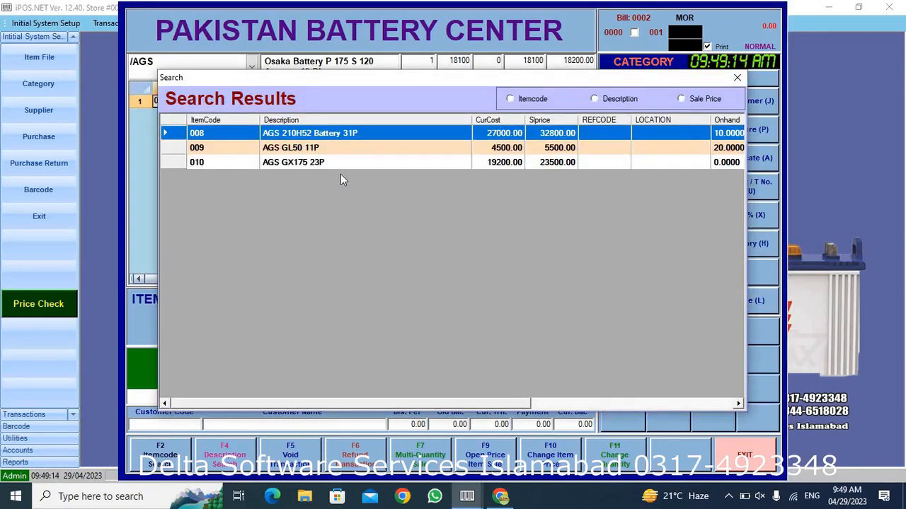
pyautogui.press('Return')
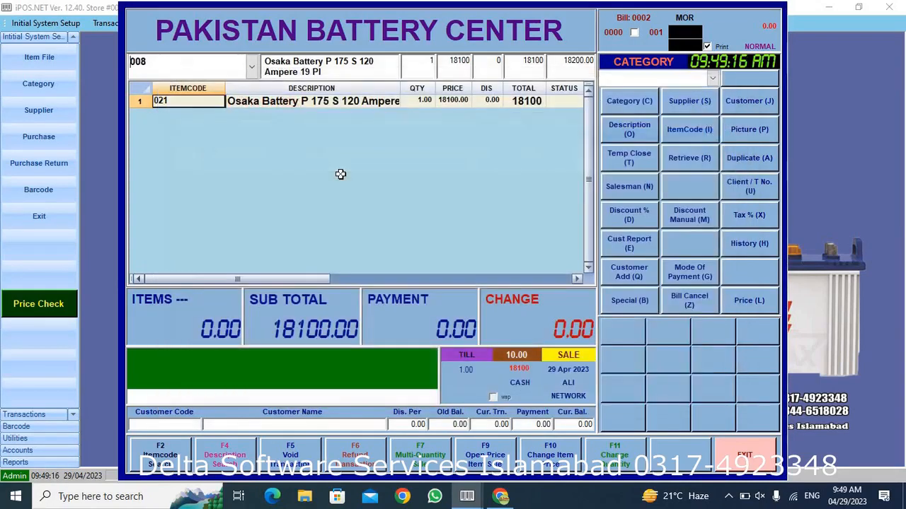
pyautogui.write('2')
pyautogui.press('Return')
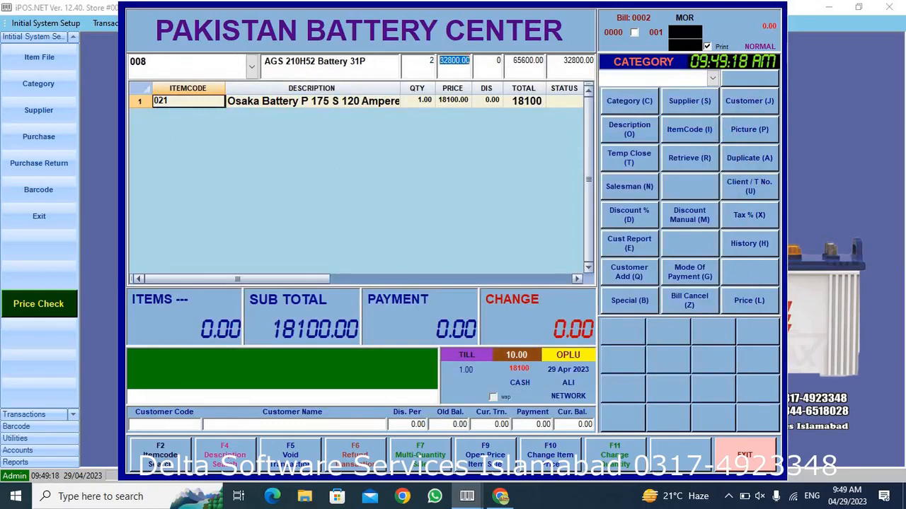
pyautogui.press('Return')
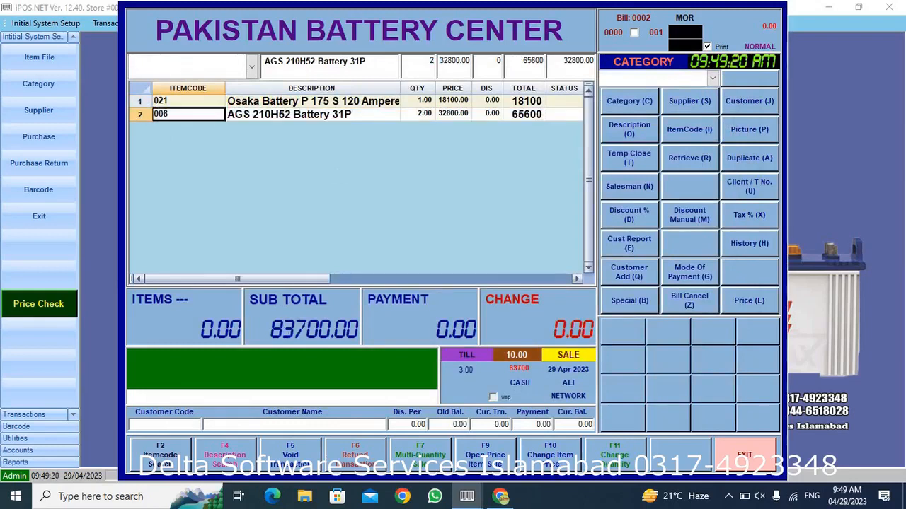
# Step: Search for ACID and add one item 020, Battery Tonic Acid 10L, to the bill at its listed price
pyautogui.write('/ACID')
pyautogui.press('Return')
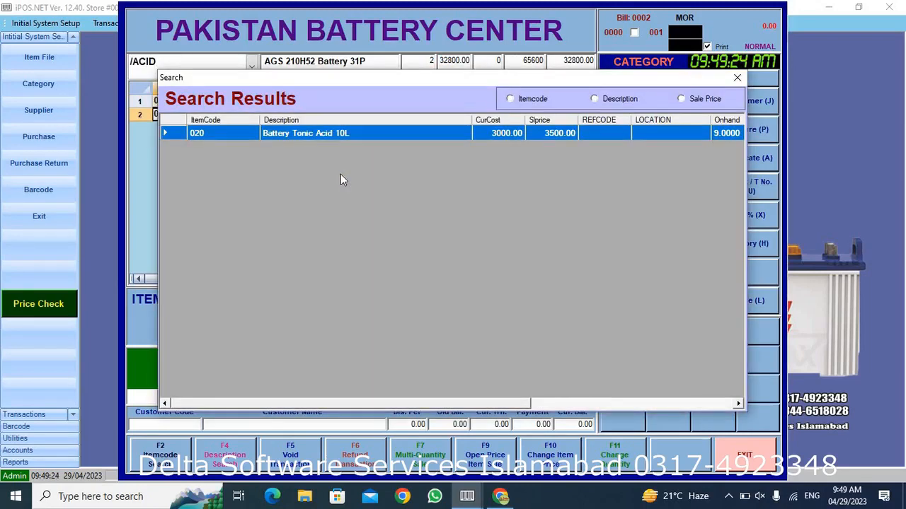
pyautogui.press('Return')
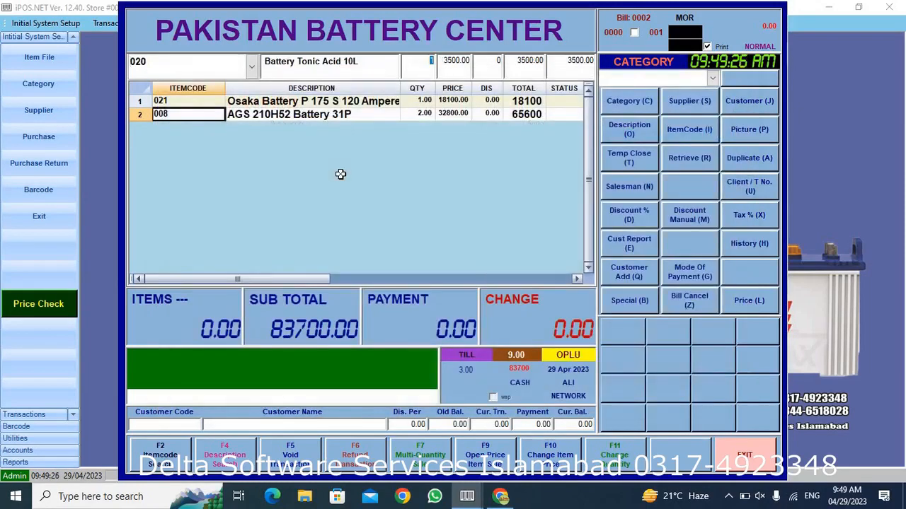
pyautogui.press('Return')
pyautogui.press('Return')
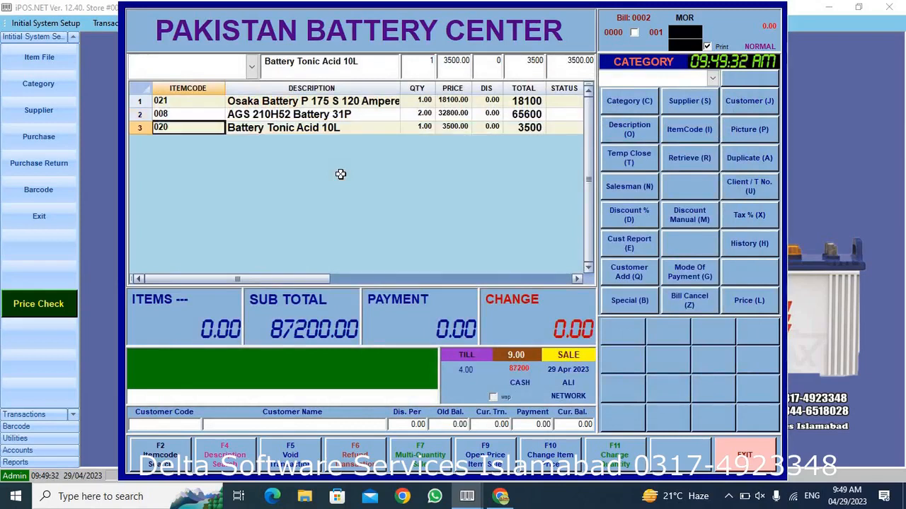
# Step: Assign the preselected member as the bill's customer, clear the leftover item entry, and enter the full payment of 87200
pyautogui.press('j')
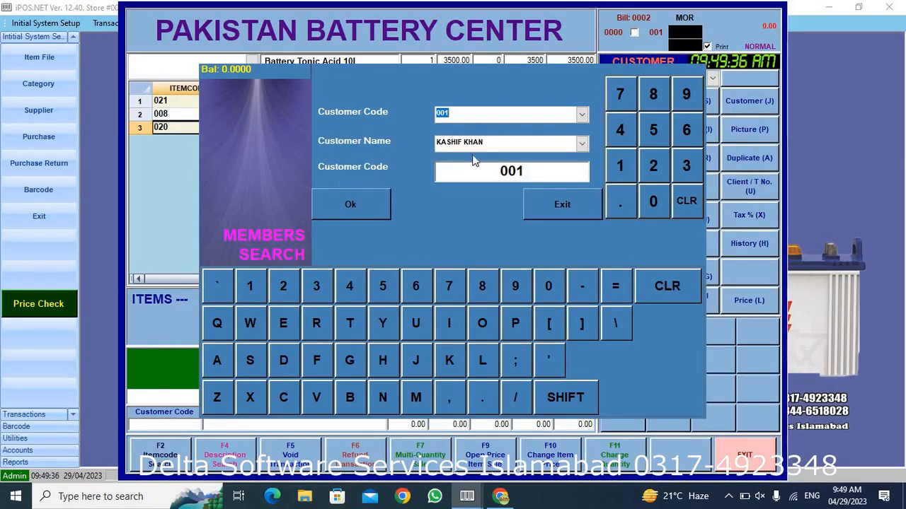
pyautogui.click(358, 207)
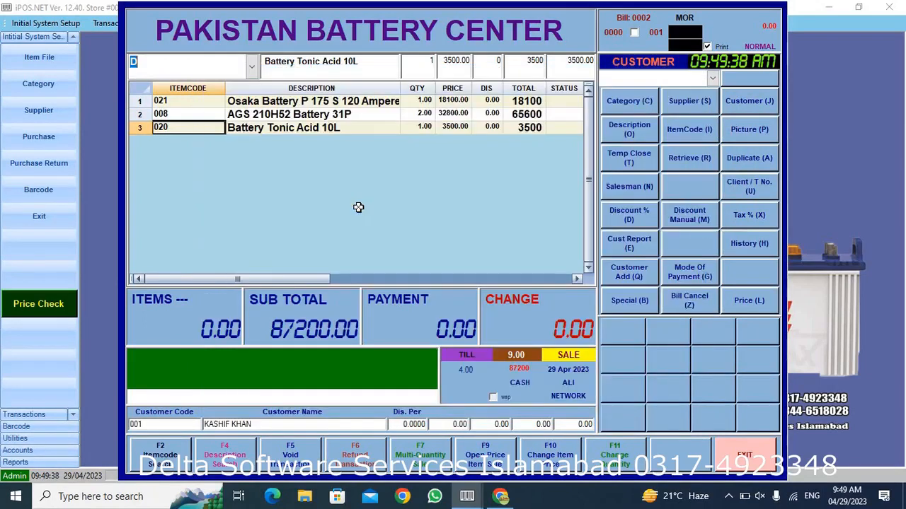
pyautogui.press('BackSpace')
pyautogui.press('Return')
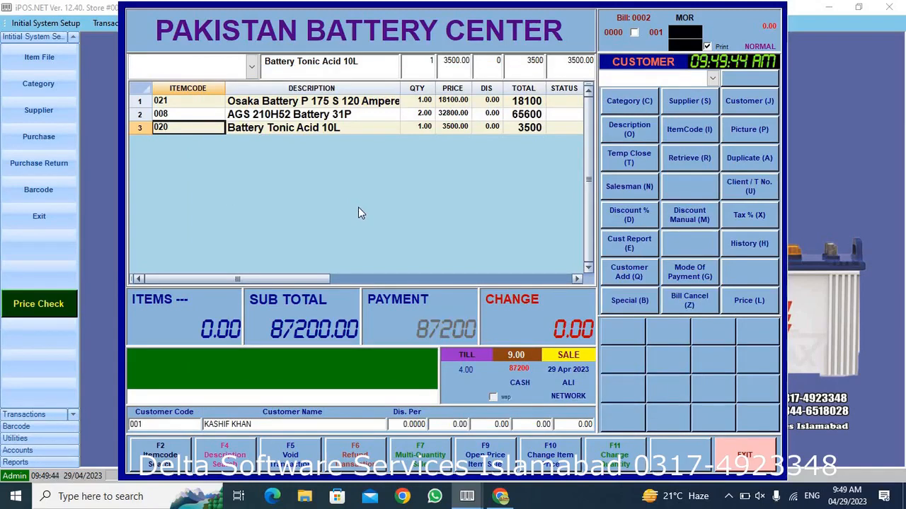
# Step: Complete the sale and save the printed bill to the desktop as a PDF named bill
pyautogui.press('Return')
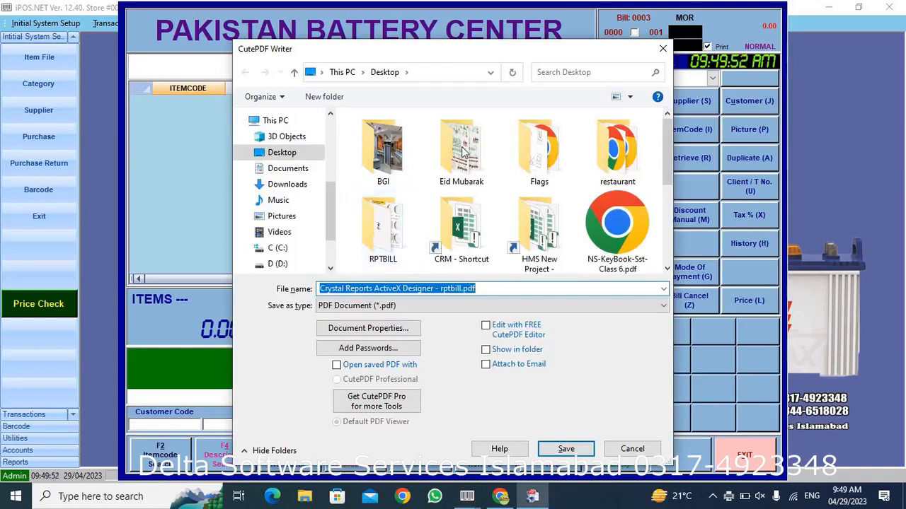
pyautogui.moveTo(305, 54); pyautogui.dragTo(173, 55)
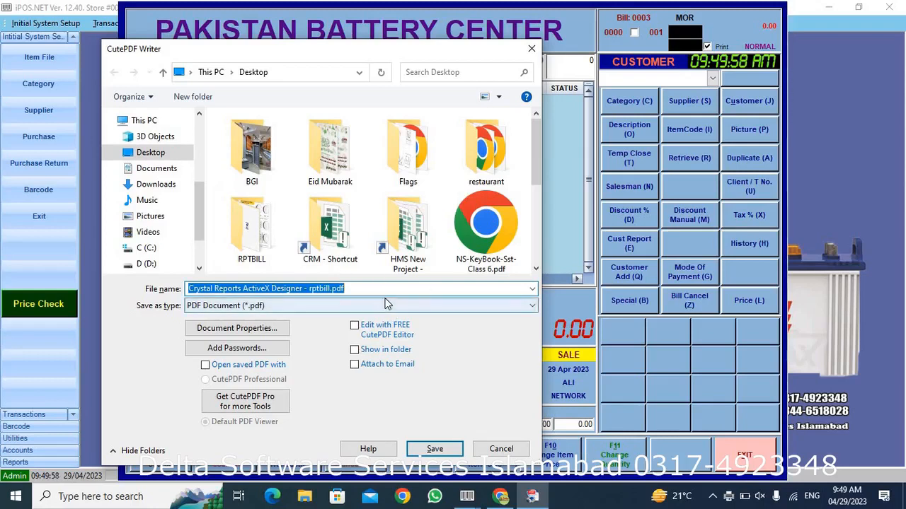
pyautogui.write('bill')
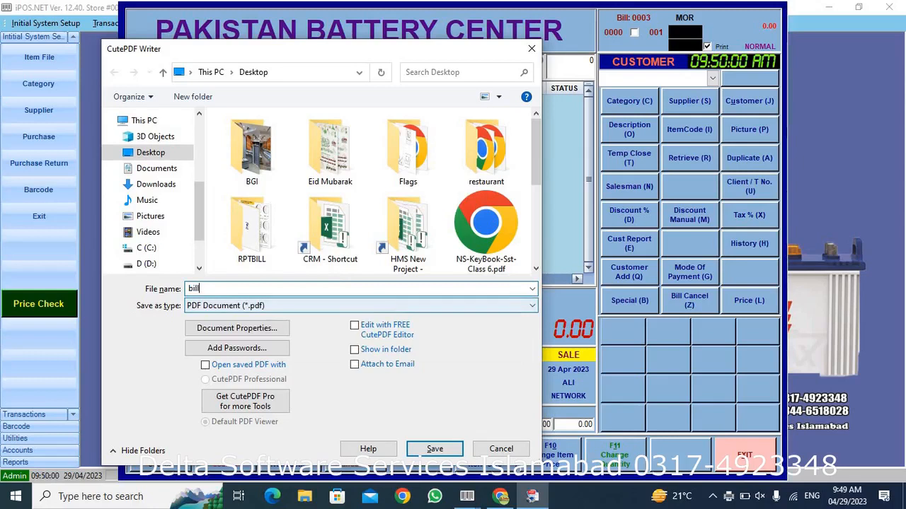
pyautogui.press('Return')
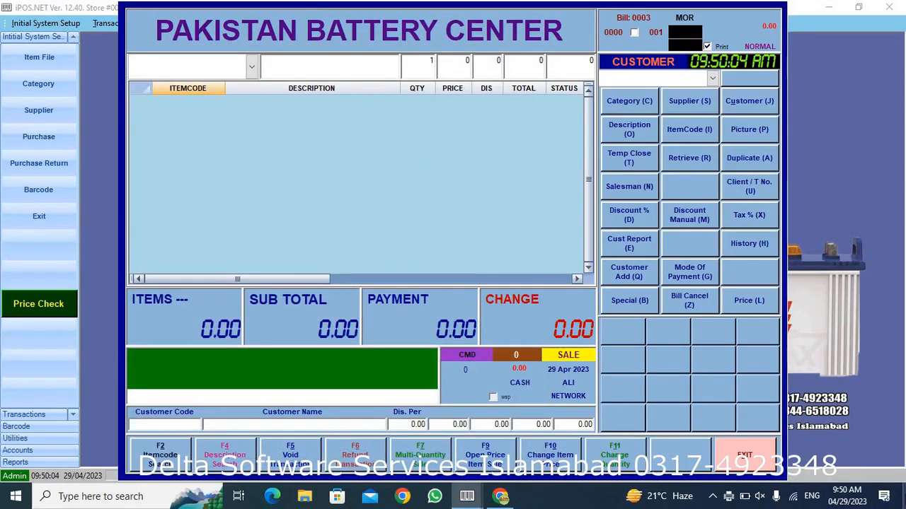
# Step: Open bill.pdf from the desktop and examine the invoice's shop name, shop address and customer details
pyautogui.click(903, 496)
pyautogui.doubleClick(422, 167)
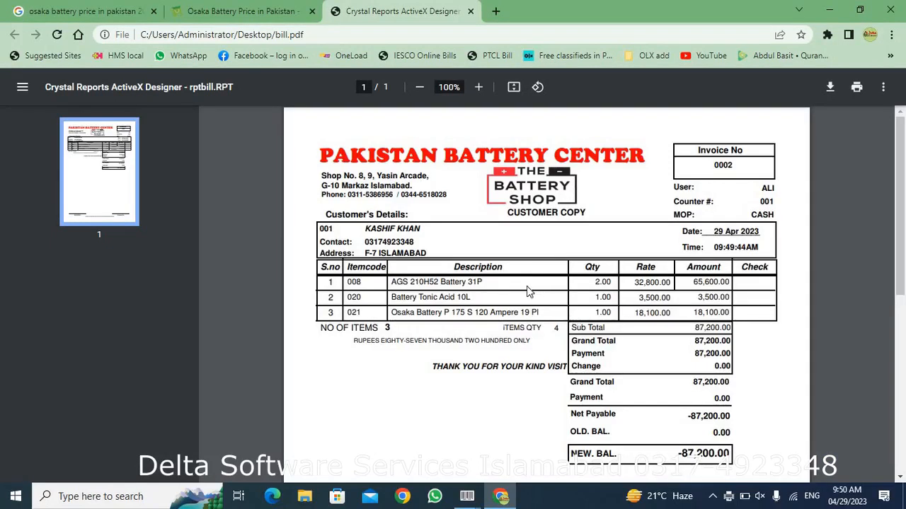
pyautogui.moveTo(319, 155); pyautogui.dragTo(351, 155)
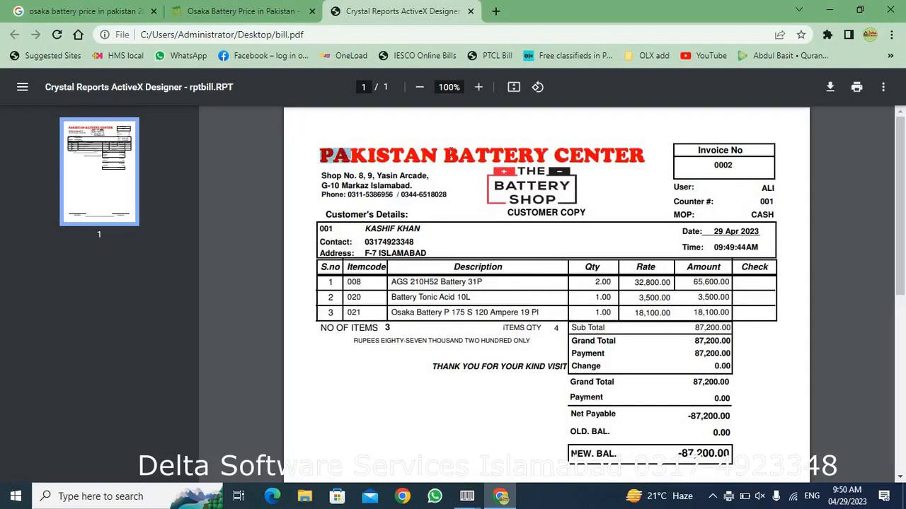
pyautogui.moveTo(449, 153); pyautogui.dragTo(645, 156)
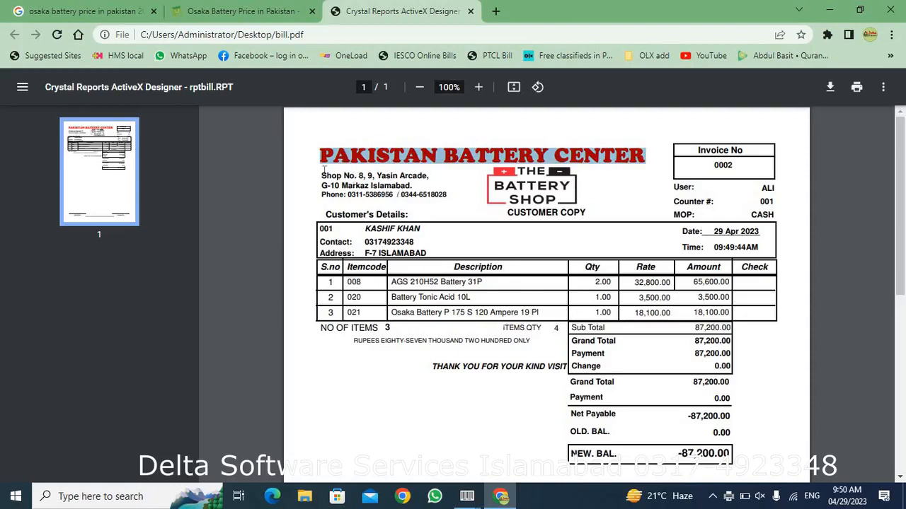
pyautogui.moveTo(323, 172); pyautogui.dragTo(453, 195)
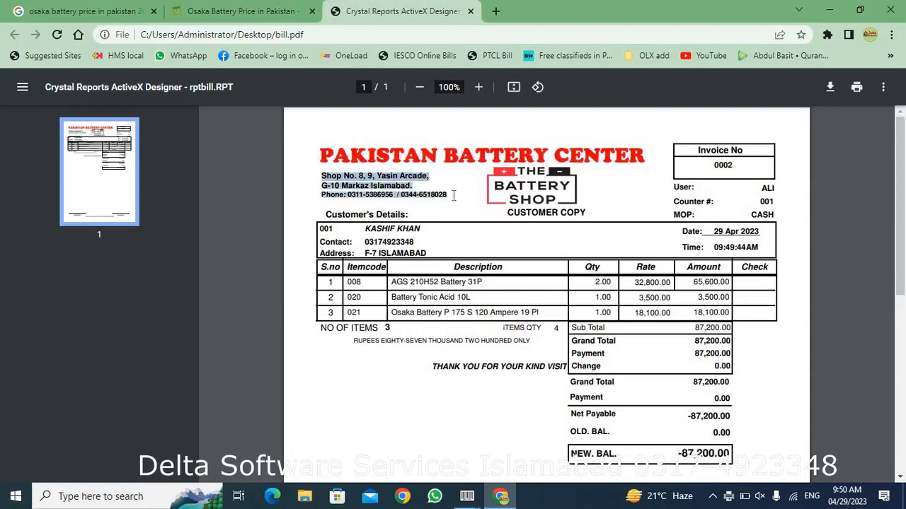
pyautogui.click(434, 187)
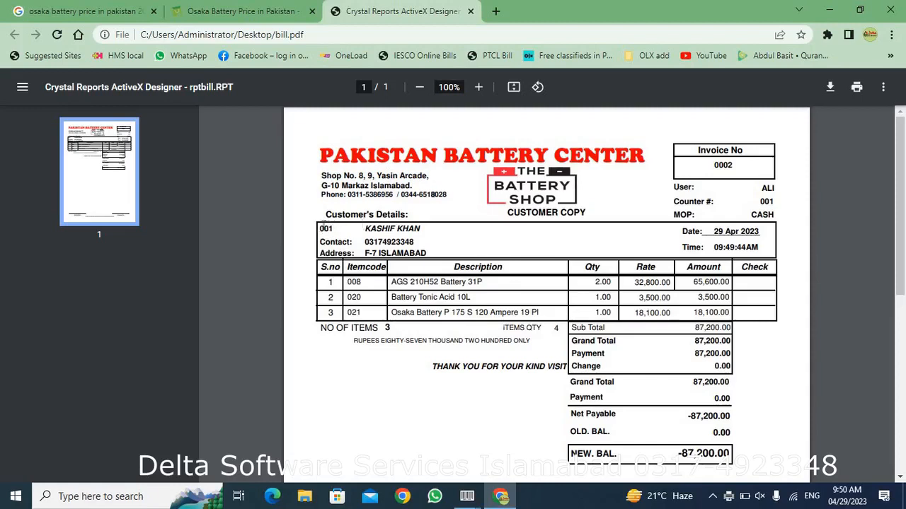
pyautogui.moveTo(365, 229); pyautogui.dragTo(420, 230)
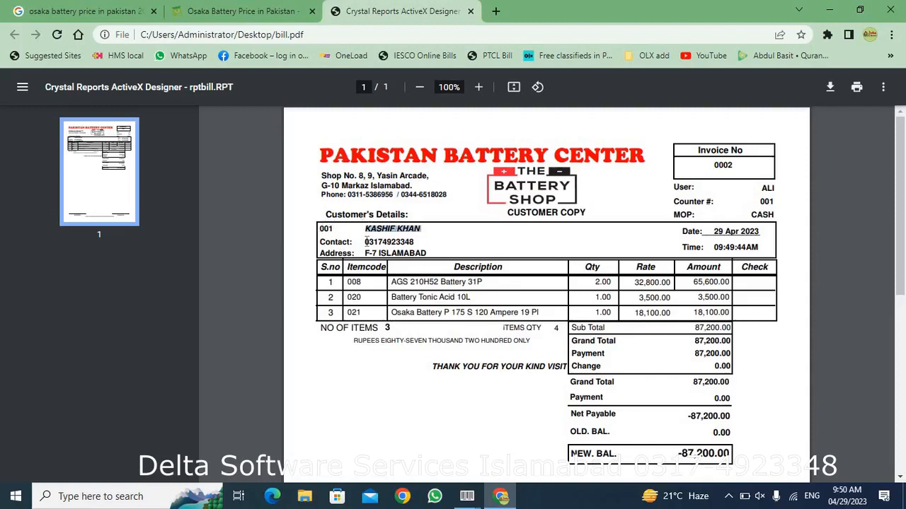
pyautogui.moveTo(365, 242); pyautogui.dragTo(427, 253)
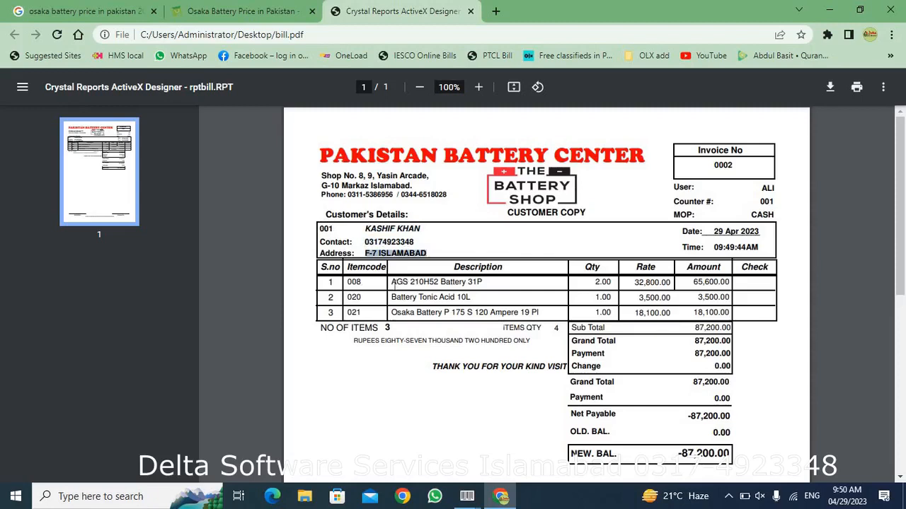
# Step: Review each item line's description, quantity, rate and amount on the invoice, as well as the payment figure
pyautogui.moveTo(393, 283); pyautogui.dragTo(488, 283)
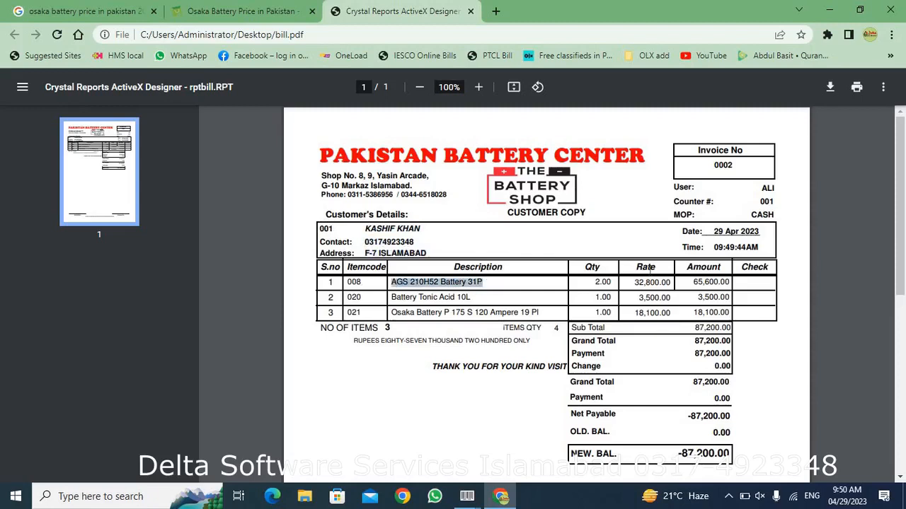
pyautogui.moveTo(595, 283); pyautogui.dragTo(729, 283)
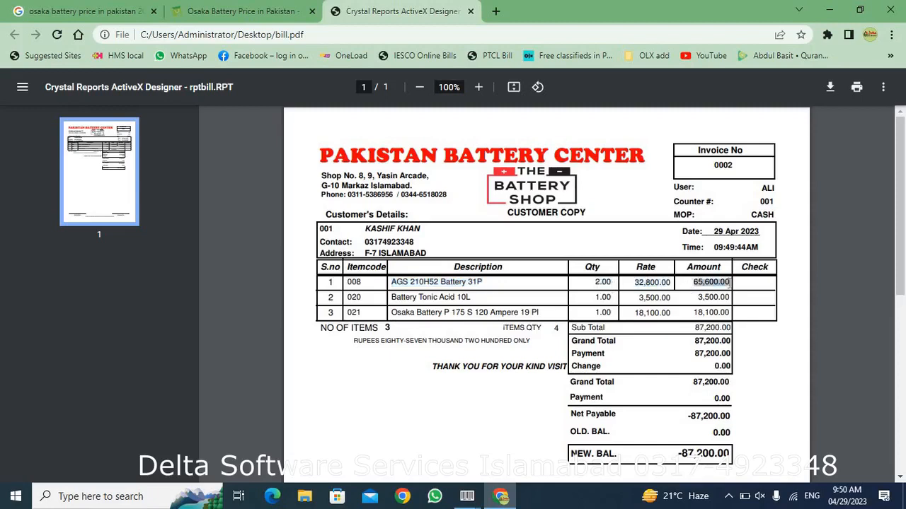
pyautogui.click(418, 297)
pyautogui.moveTo(392, 298); pyautogui.dragTo(494, 300)
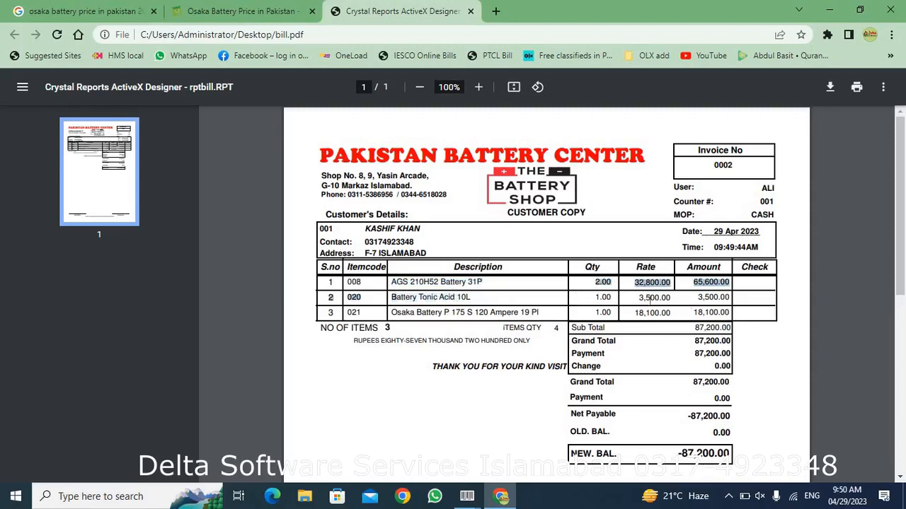
pyautogui.moveTo(646, 297); pyautogui.dragTo(684, 298)
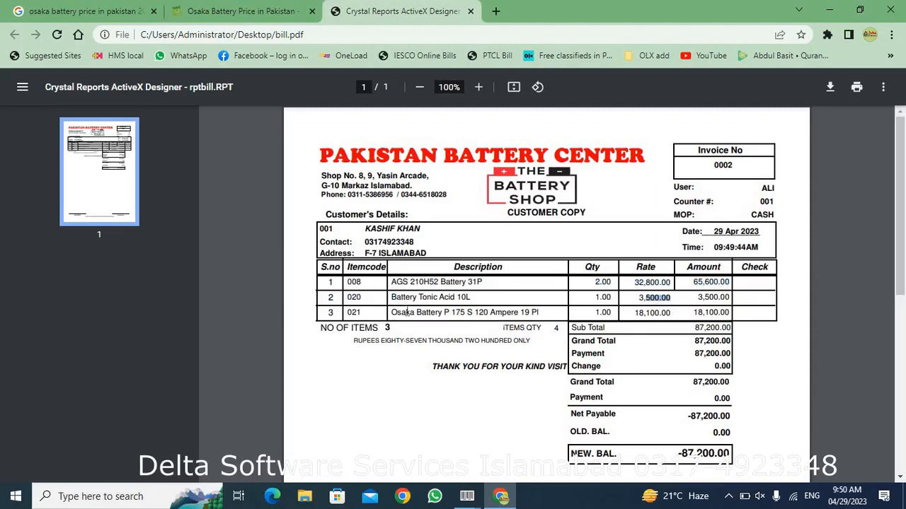
pyautogui.moveTo(402, 312); pyautogui.dragTo(685, 320)
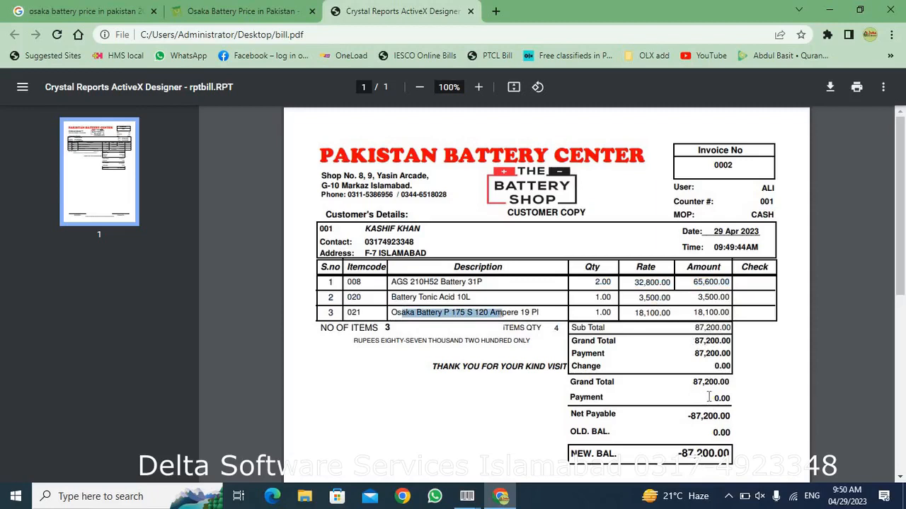
pyautogui.doubleClick(718, 354)
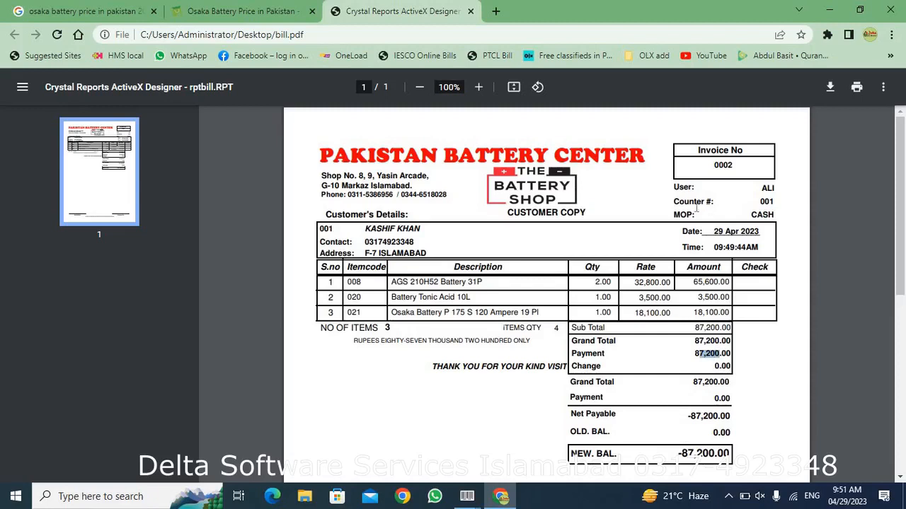
# Step: Check the invoice number, user and counter, plus the signature lines at the foot of the invoice
pyautogui.click(719, 164)
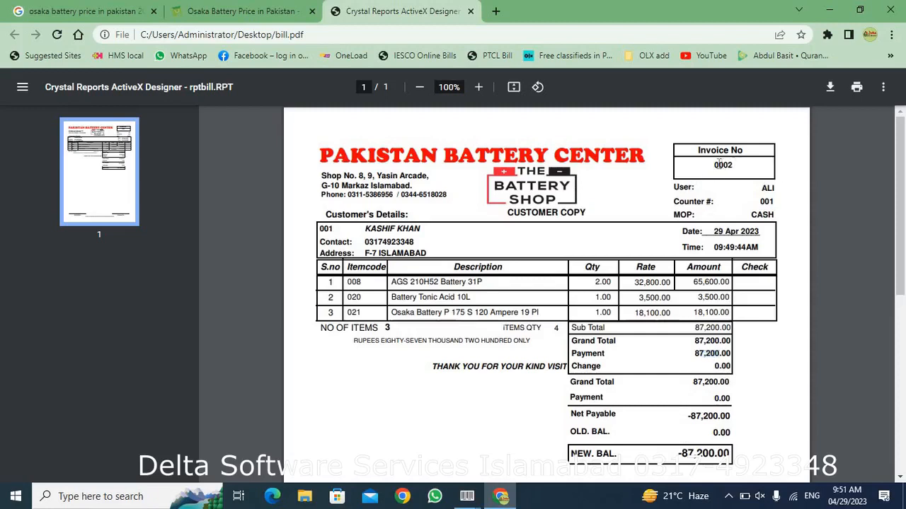
pyautogui.doubleClick(774, 188)
pyautogui.moveTo(757, 204); pyautogui.dragTo(779, 202)
pyautogui.scroll(-5, 559, 293)
pyautogui.scroll(-1, 564, 295)
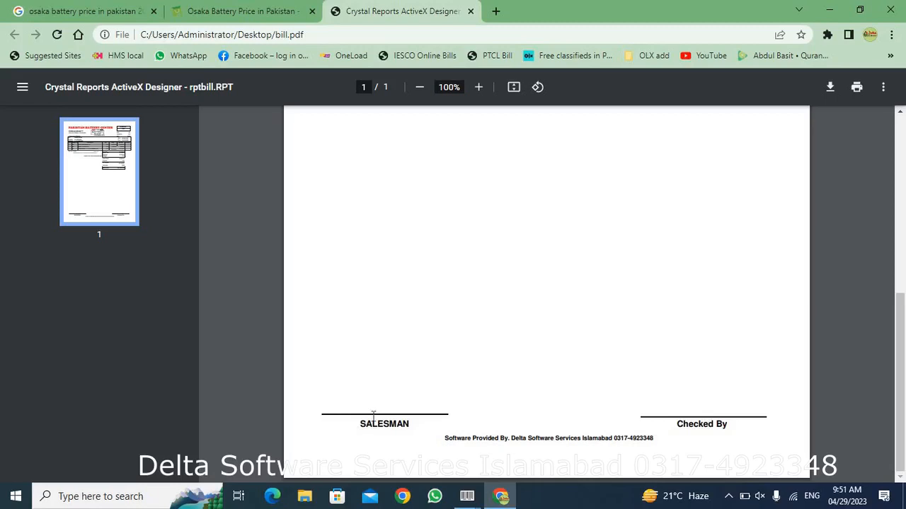
pyautogui.scroll(5, 373, 416)
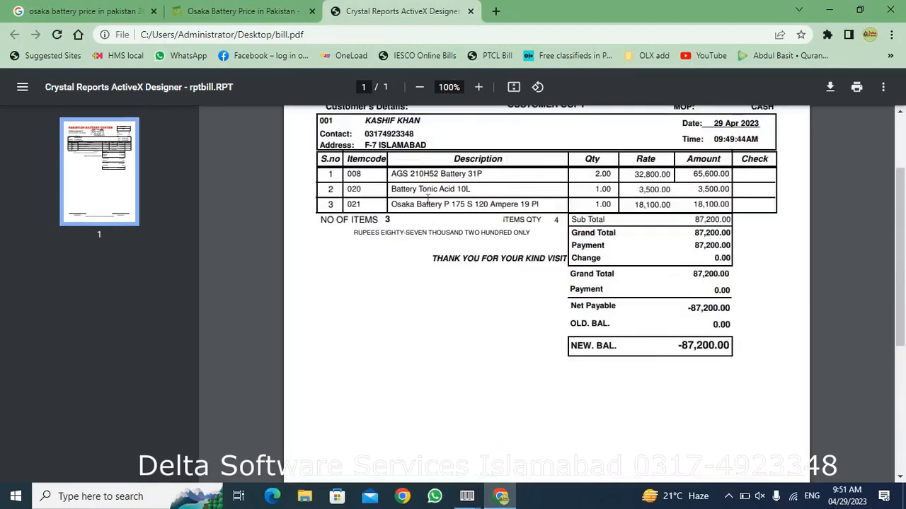
# Step: Close the bill PDF and the Osaka price page, and minimize the browser
pyautogui.click(473, 11)
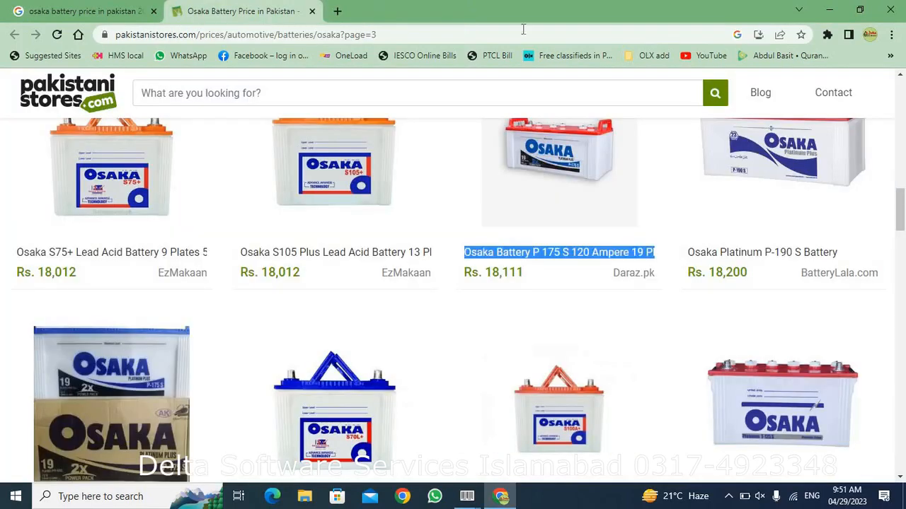
pyautogui.click(312, 11)
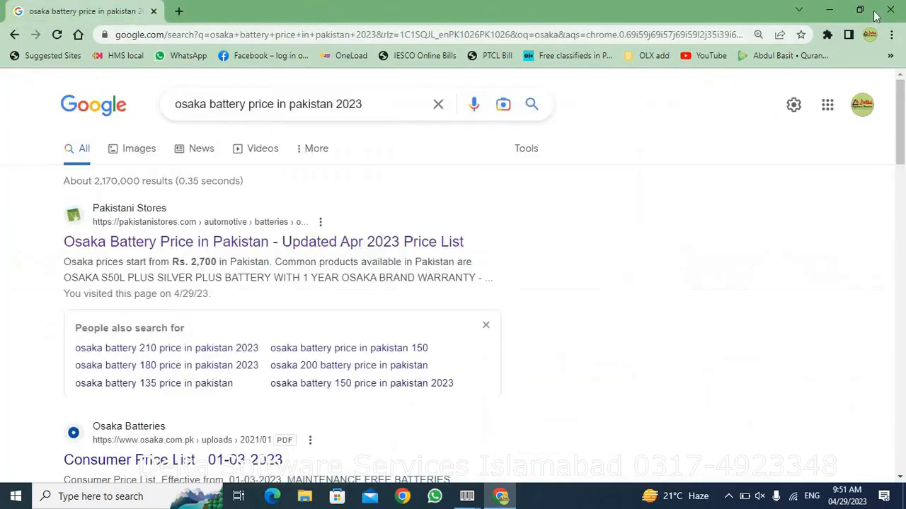
pyautogui.click(830, 10)
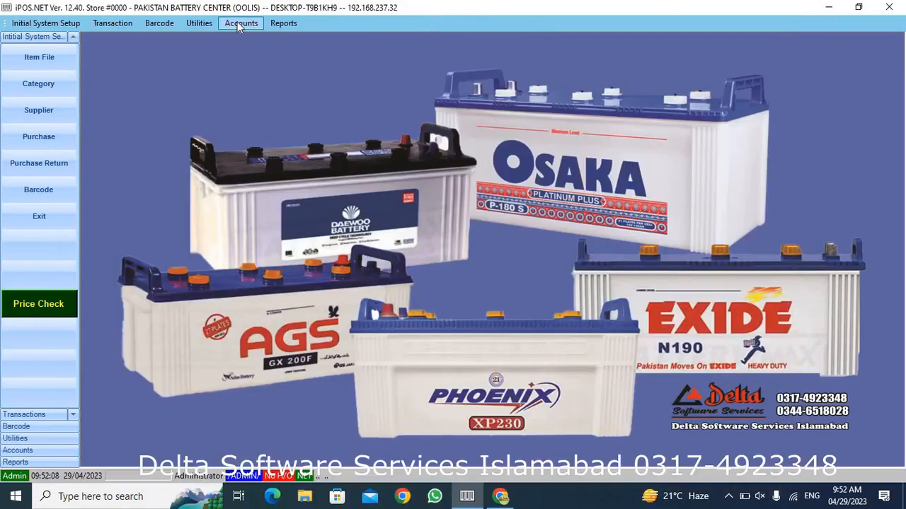
# Step: Start a new customer receipt in Accounts for store 0000 and choose the listed customer
pyautogui.click(240, 25)
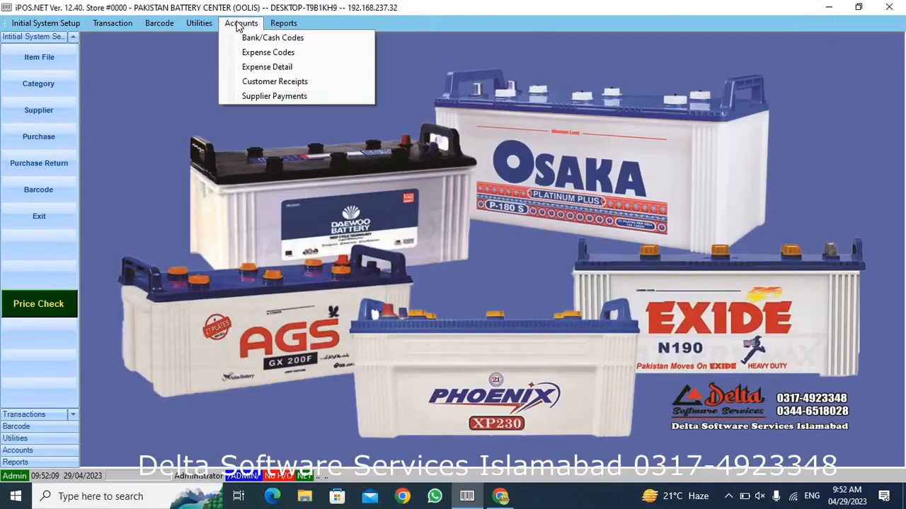
pyautogui.click(288, 84)
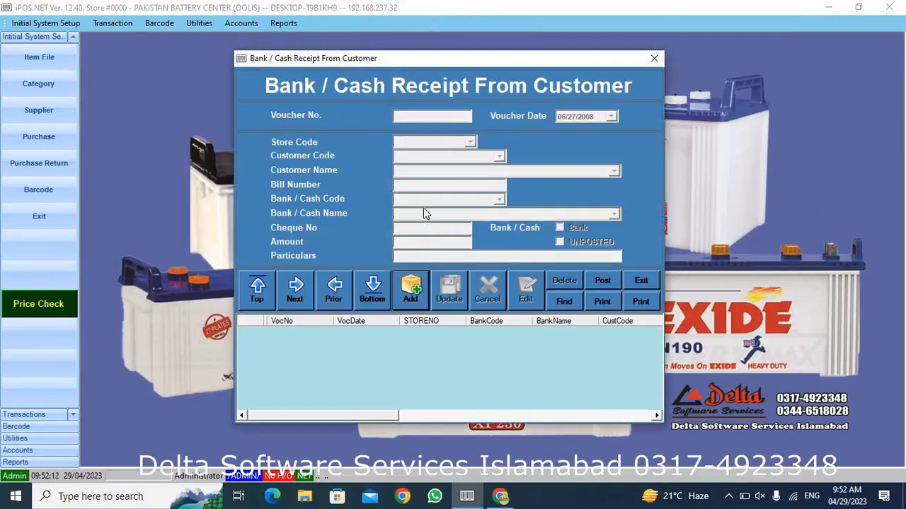
pyautogui.click(413, 288)
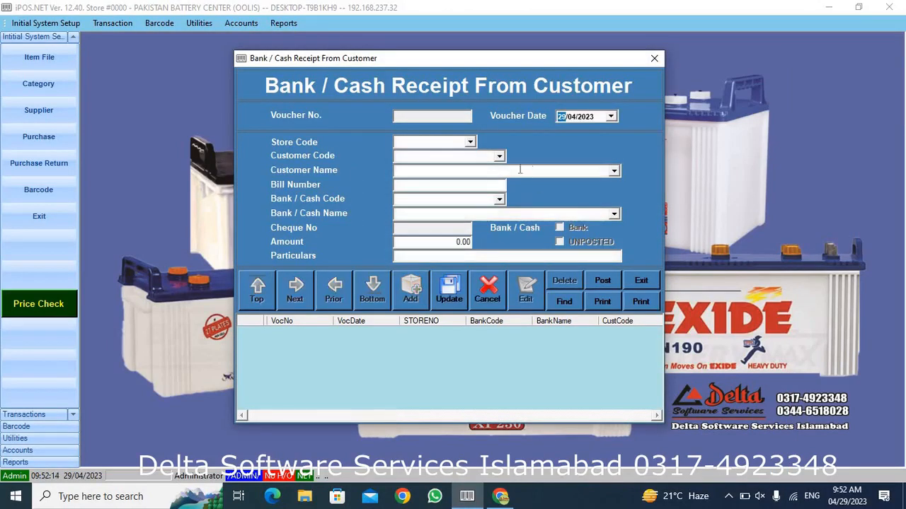
pyautogui.click(470, 143)
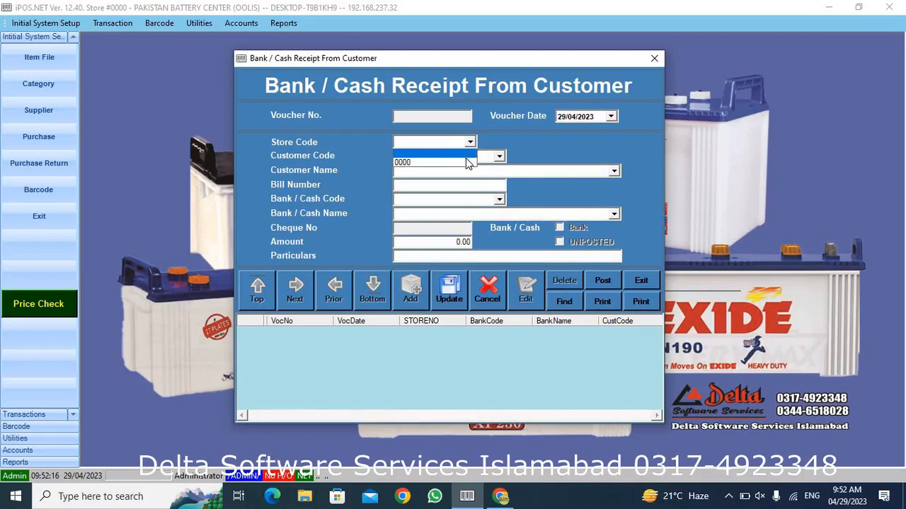
pyautogui.click(466, 157)
pyautogui.click(499, 157)
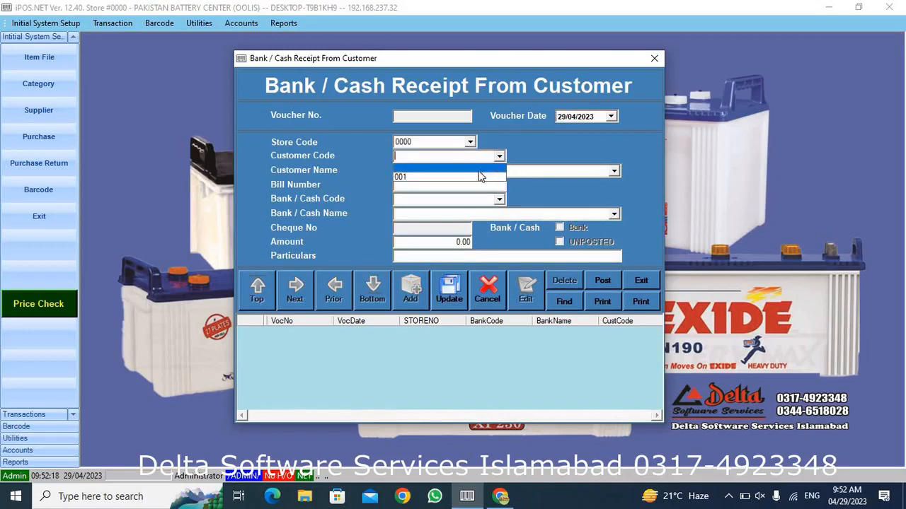
pyautogui.click(474, 177)
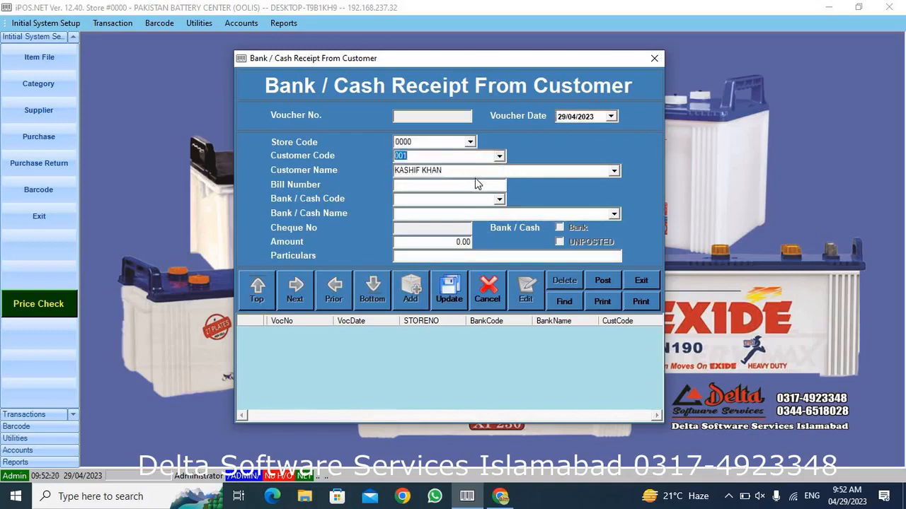
# Step: Leave the receipt's bill number blank and set its bank/cash code to 001, CASH
pyautogui.press('Tab')
pyautogui.press('Tab')
pyautogui.press('Tab')
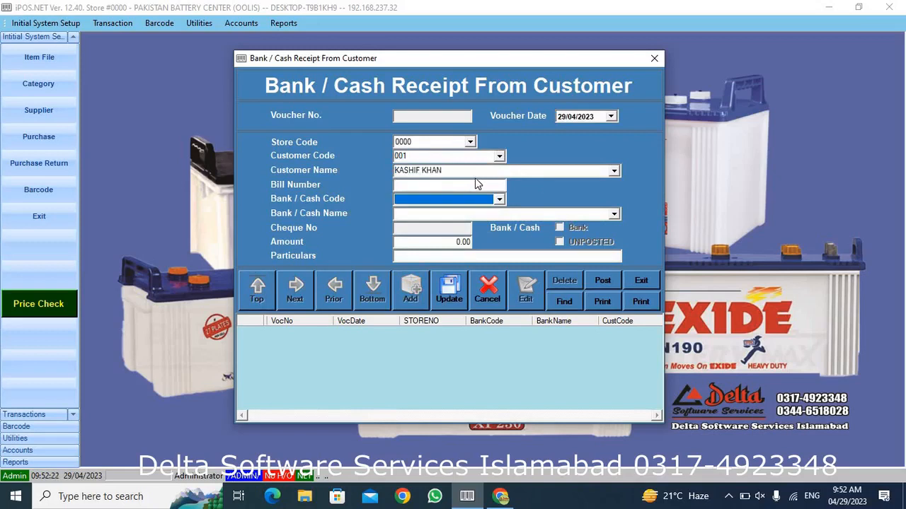
pyautogui.press('Down')
pyautogui.press('Down')
pyautogui.press('Down')
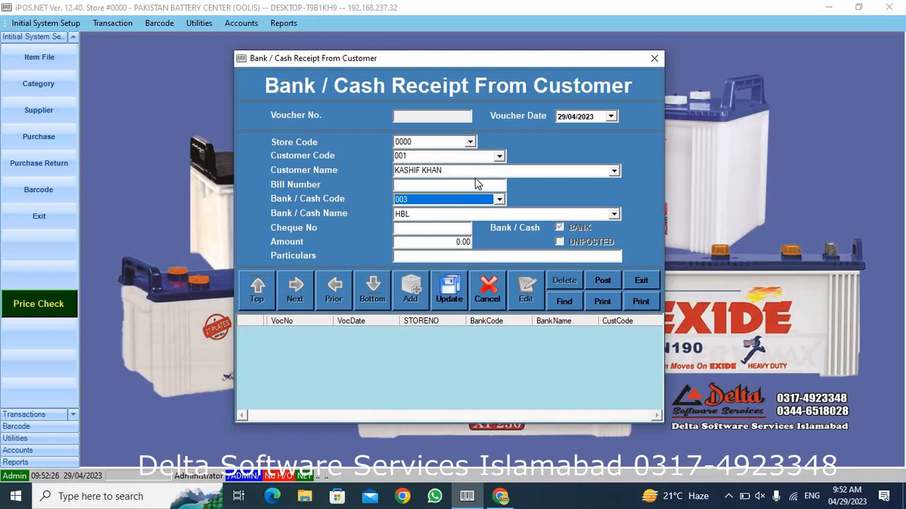
pyautogui.press('Up')
pyautogui.press('Up')
pyautogui.press('Tab')
pyautogui.press('Tab')
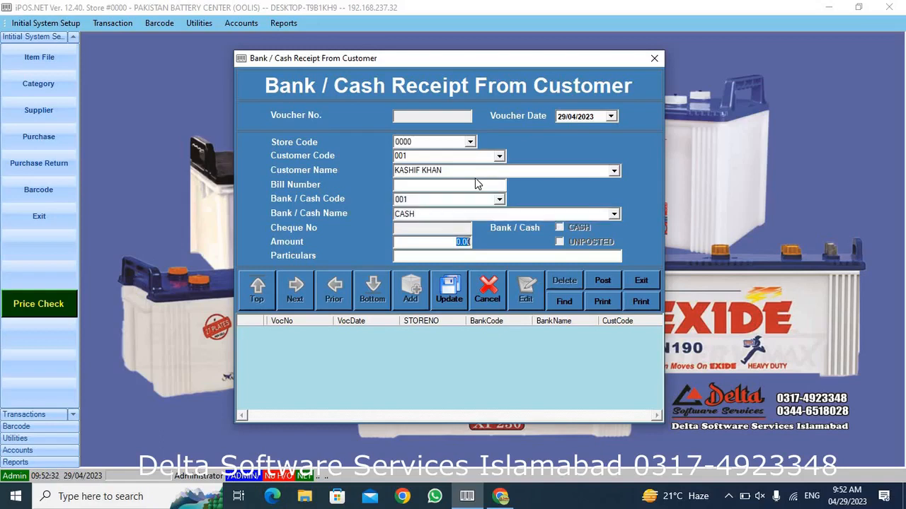
# Step: Enter a receipt amount of 50000, save the voucher and dismiss the confirmation
pyautogui.write('50000')
pyautogui.click(454, 295)
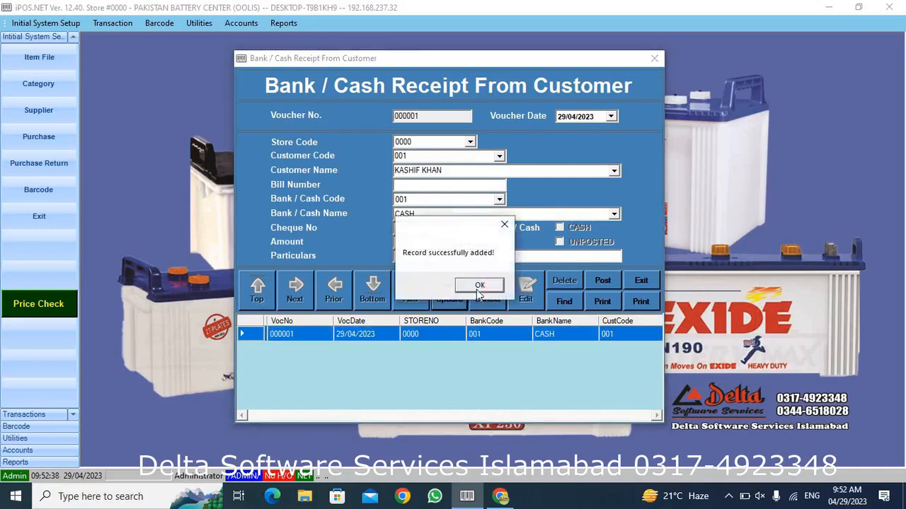
pyautogui.click(479, 285)
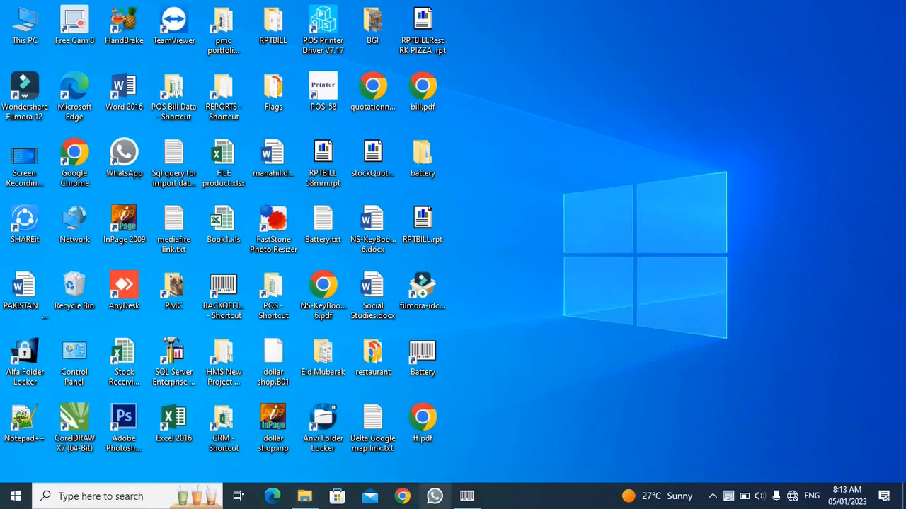
# Step: Switch from the desktop to the iPOS.NET back-office window
pyautogui.click(467, 496)
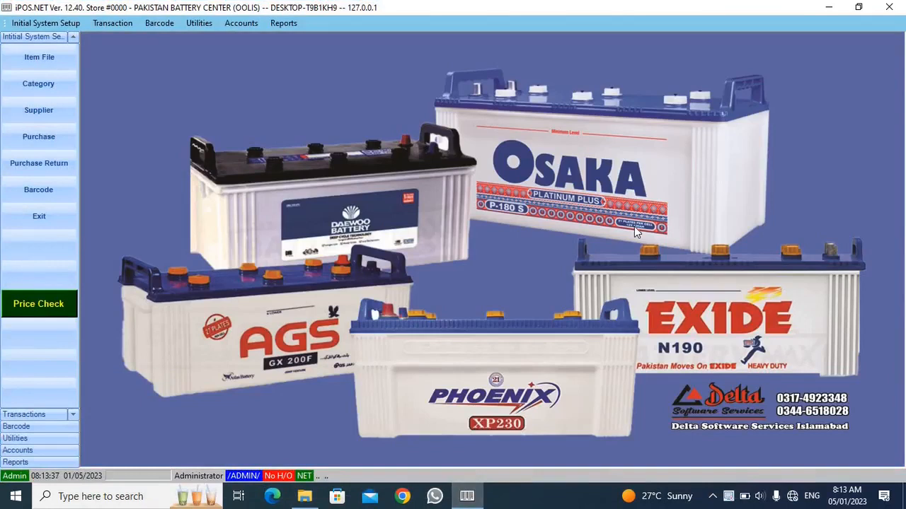
# Step: Preview the customer balances report from Customer Transaction Detail, check the total closing balance, and close the report
pyautogui.click(288, 27)
pyautogui.moveTo(354, 85)
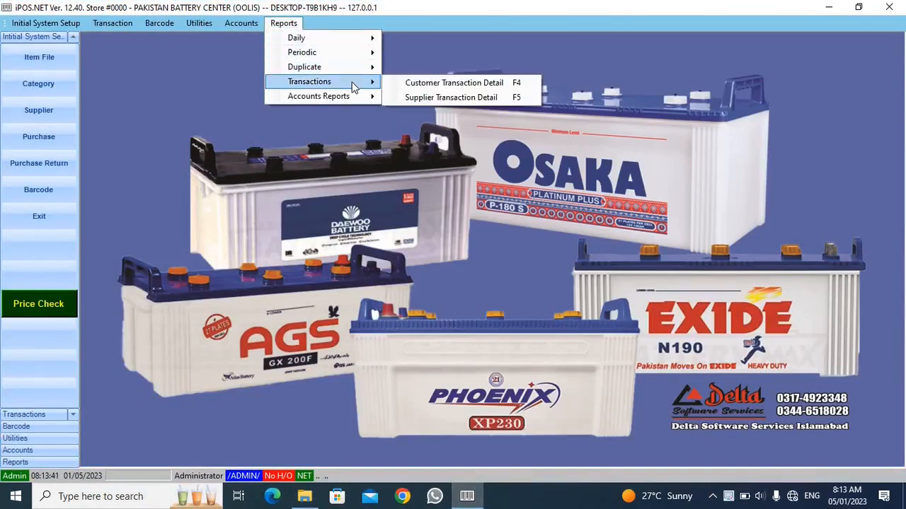
pyautogui.click(445, 84)
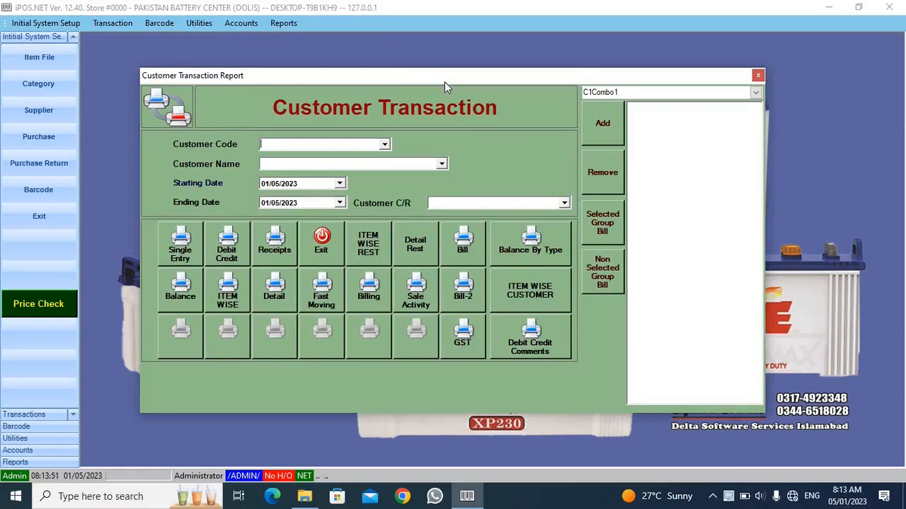
pyautogui.click(177, 292)
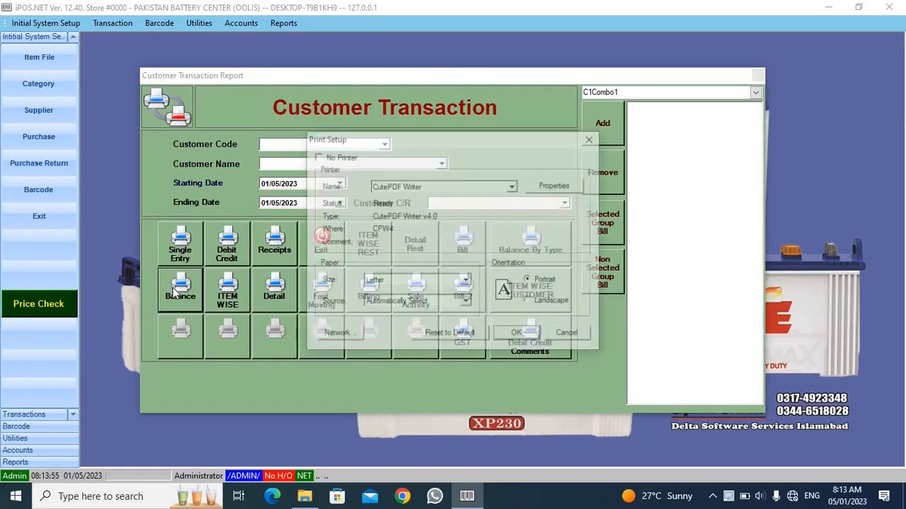
pyautogui.click(515, 335)
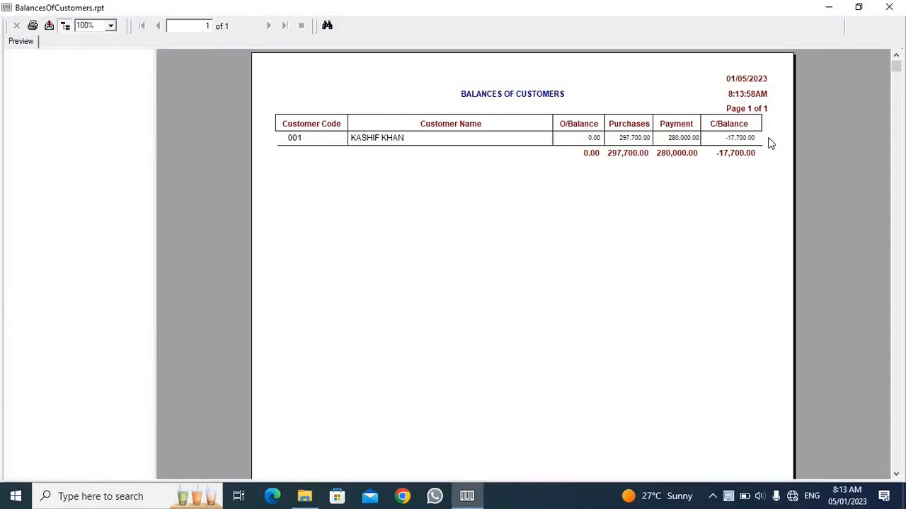
pyautogui.click(734, 154)
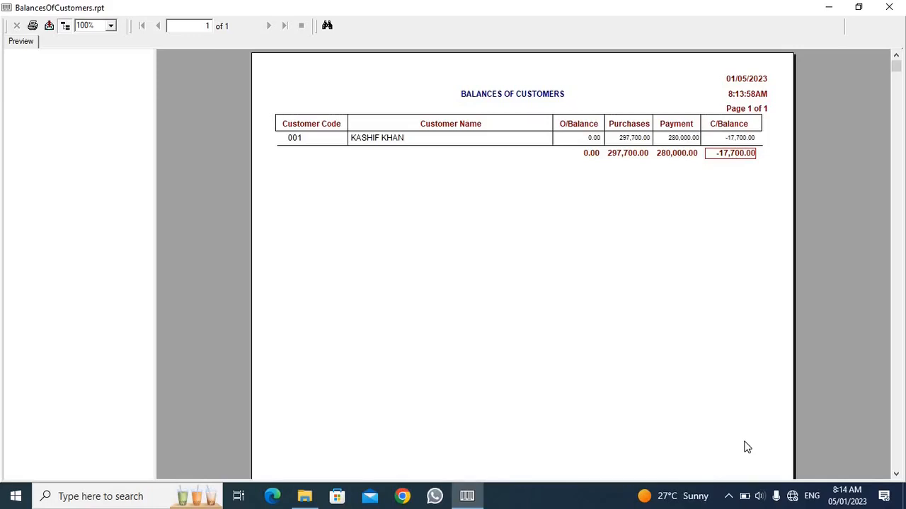
pyautogui.click(888, 7)
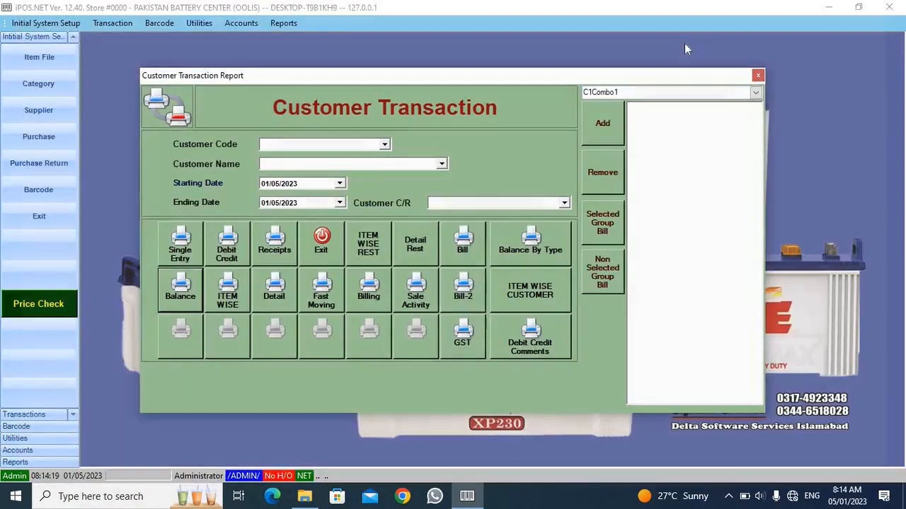
# Step: Select the listed customer, set the starting date to 01/04/2023, and preview the customer's Receipts report
pyautogui.click(385, 145)
pyautogui.click(355, 163)
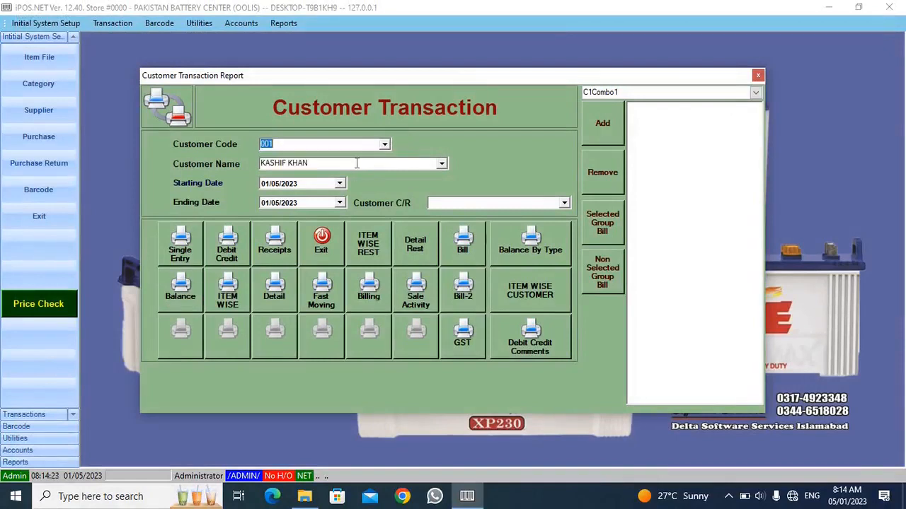
pyautogui.click(274, 184)
pyautogui.click(276, 253)
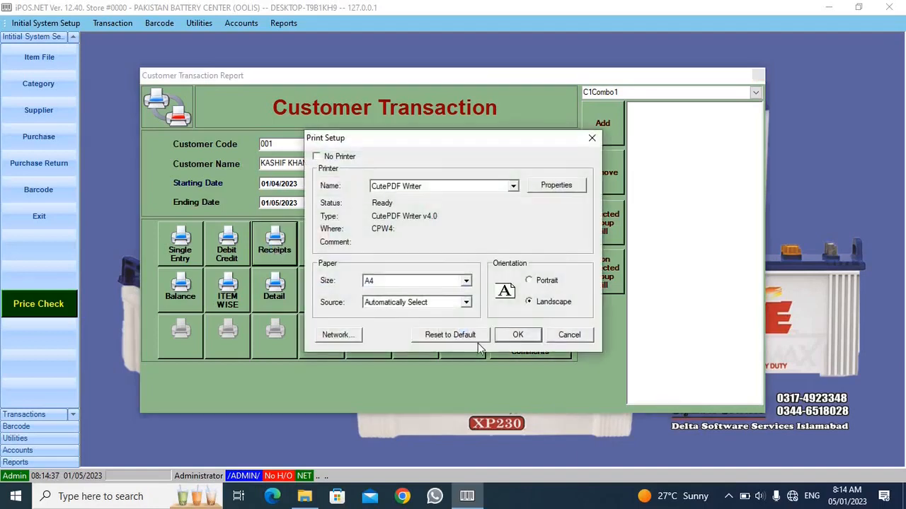
pyautogui.click(517, 337)
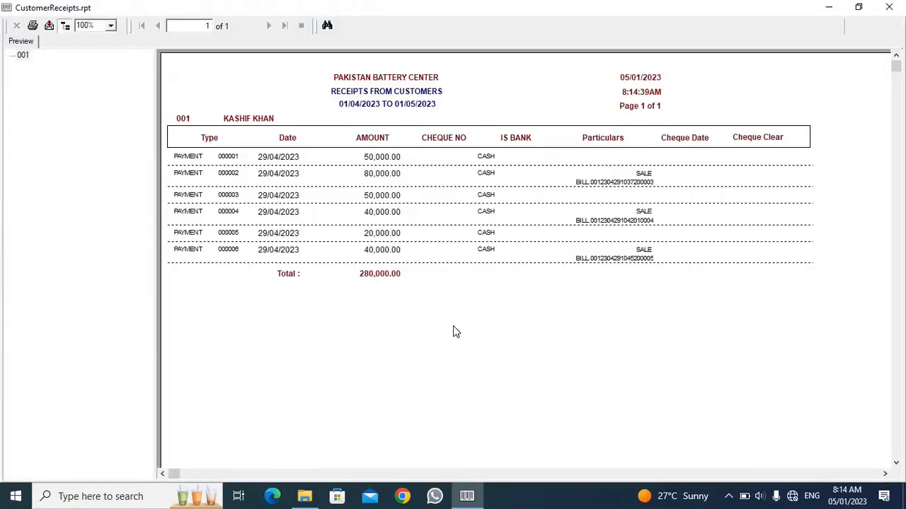
# Step: Examine the first three receipt amounts and the sale bill particulars of the second payment
pyautogui.click(375, 158)
pyautogui.click(390, 176)
pyautogui.click(392, 200)
pyautogui.click(602, 189)
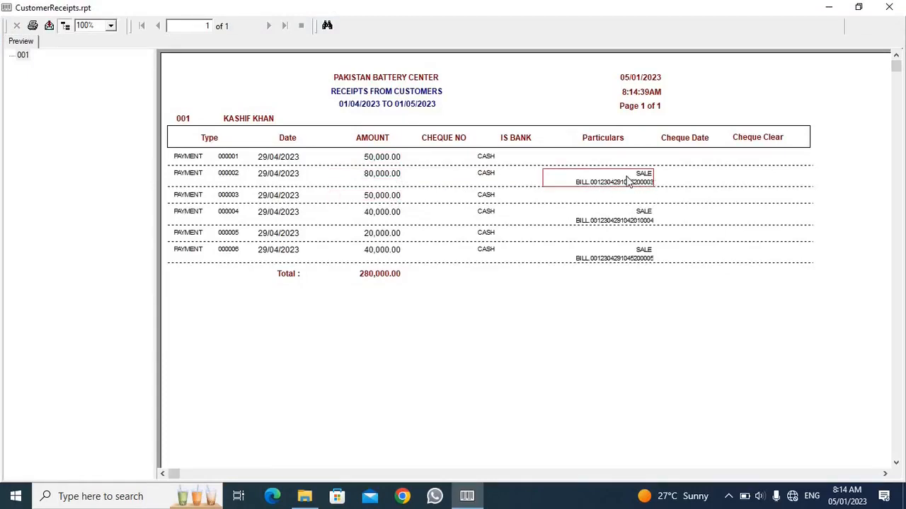
# Step: Enlarge the receipts report to 150% and review the amounts of payments two to six, including the fourth payment's sale bill
pyautogui.click(111, 26)
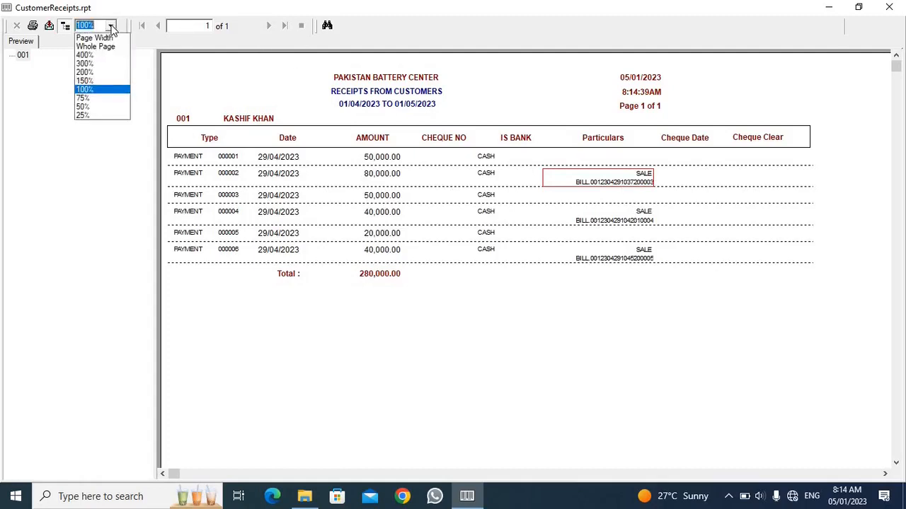
pyautogui.click(101, 85)
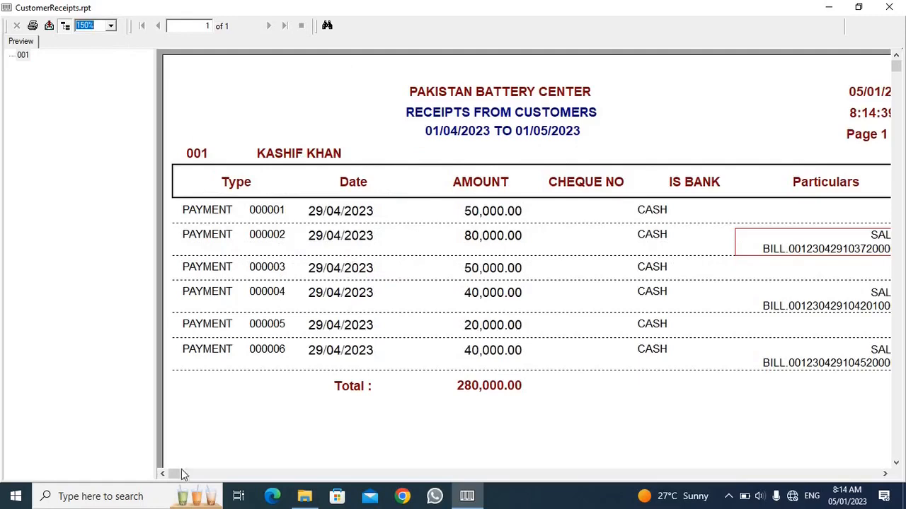
pyautogui.moveTo(175, 479); pyautogui.dragTo(211, 475)
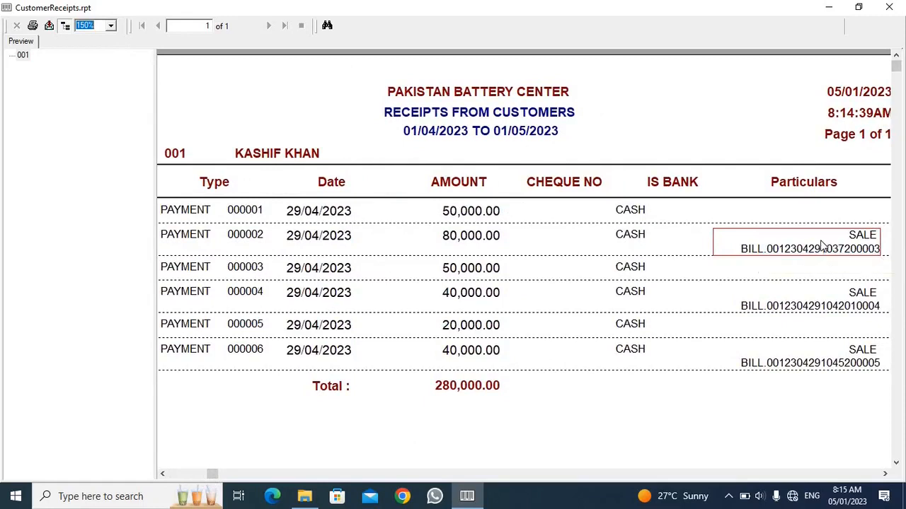
pyautogui.click(495, 239)
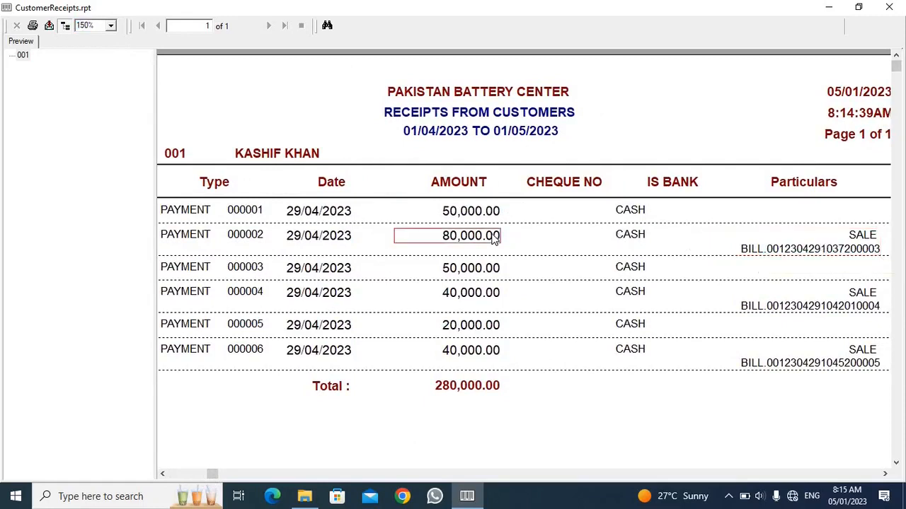
pyautogui.click(465, 275)
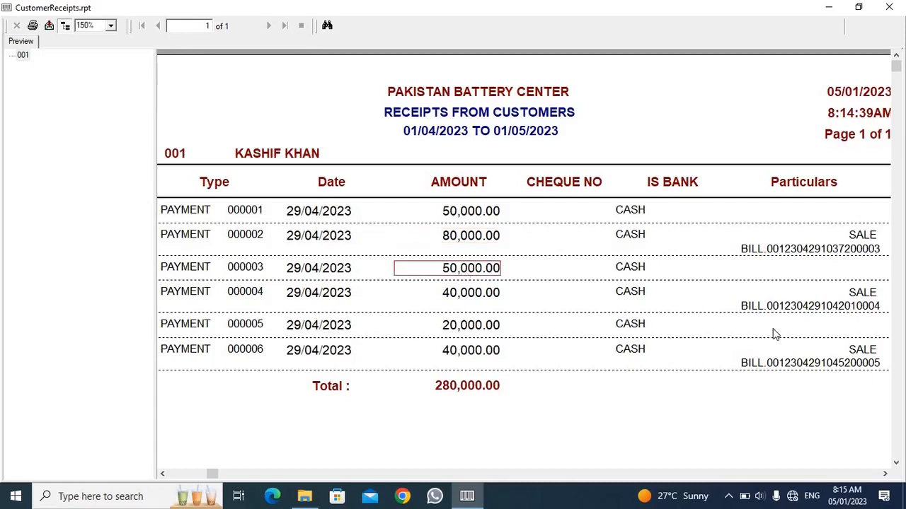
pyautogui.click(770, 306)
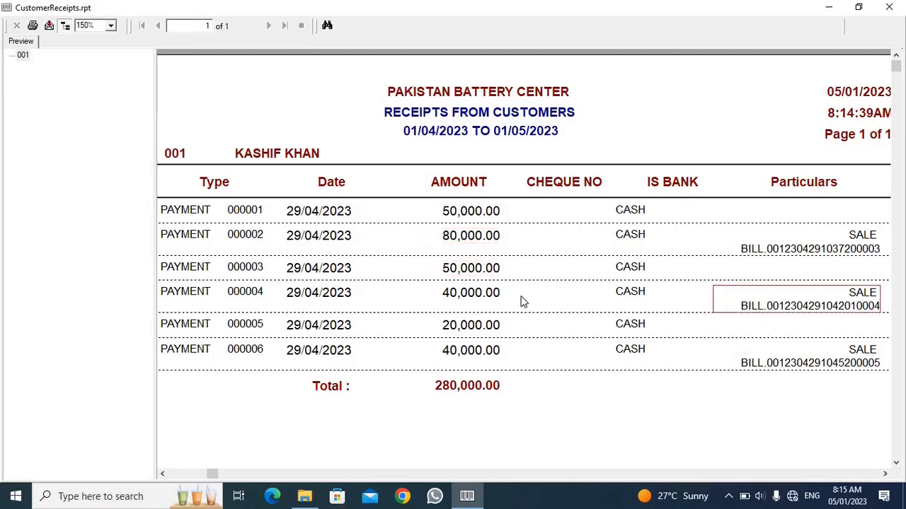
pyautogui.click(485, 300)
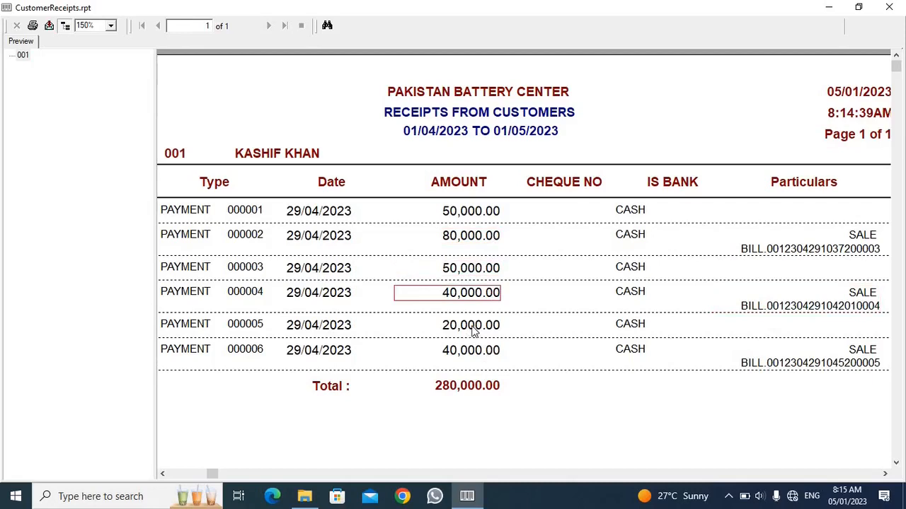
pyautogui.click(474, 329)
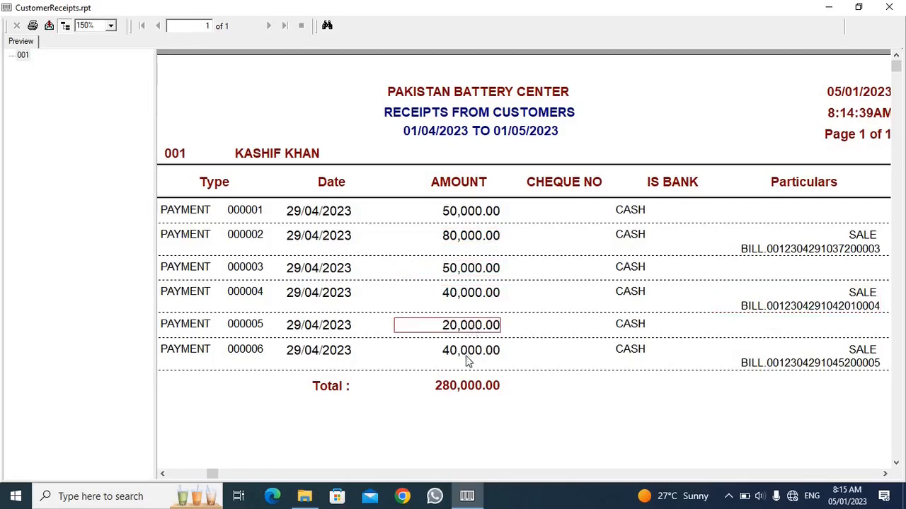
pyautogui.click(467, 358)
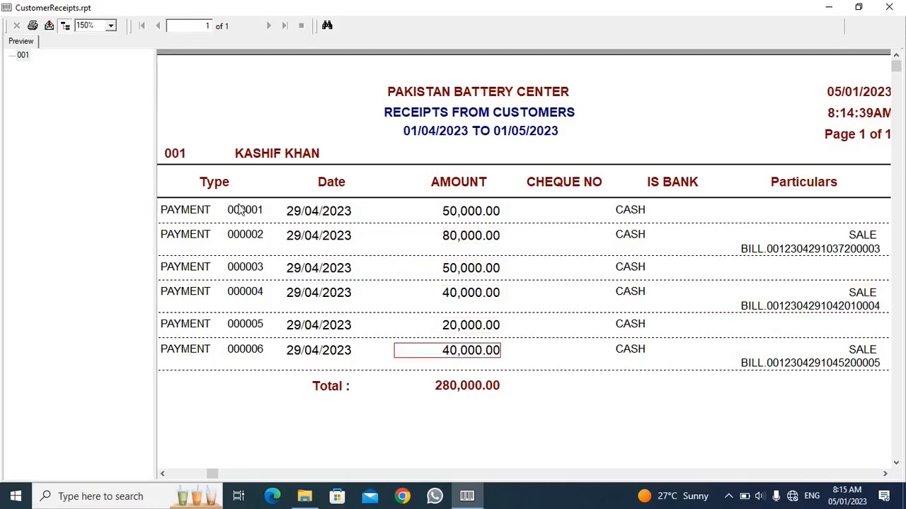
# Step: Check the first three payment numbers, the fourth payment's sale bill and the receipts total, and close the report
pyautogui.click(240, 210)
pyautogui.click(252, 244)
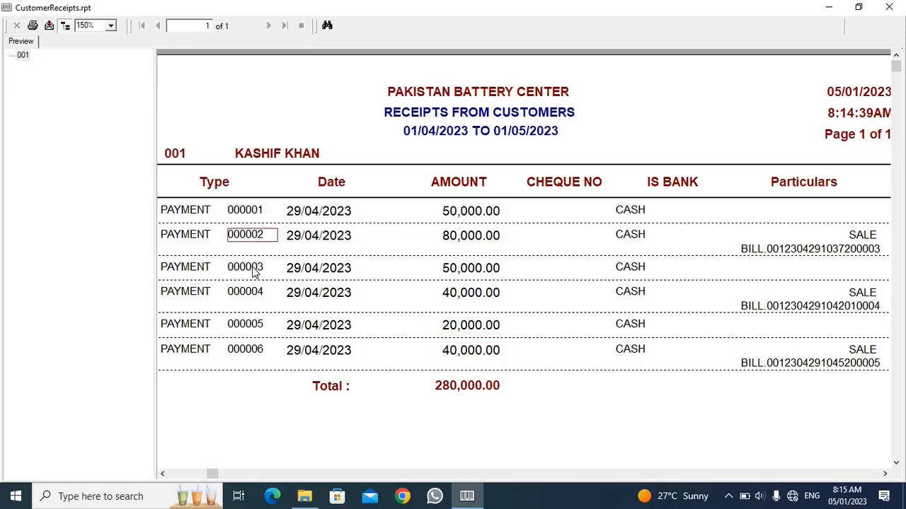
pyautogui.click(255, 272)
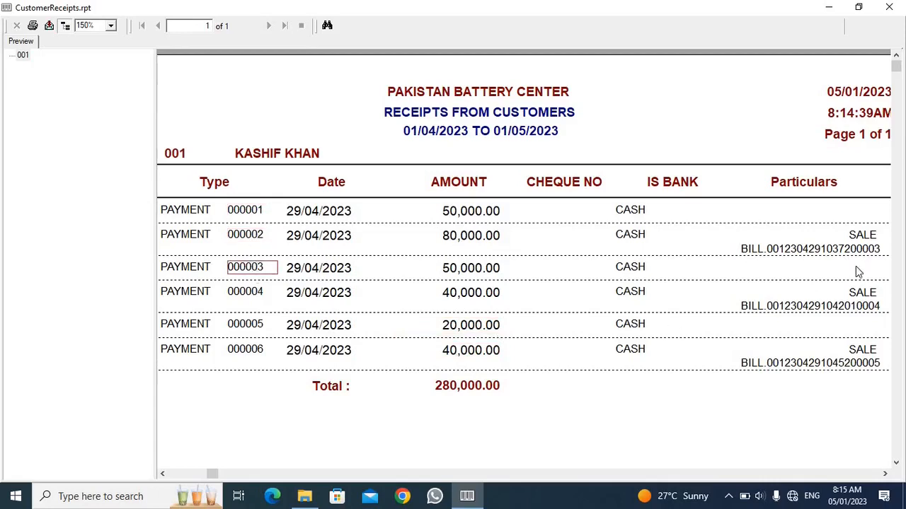
pyautogui.click(820, 311)
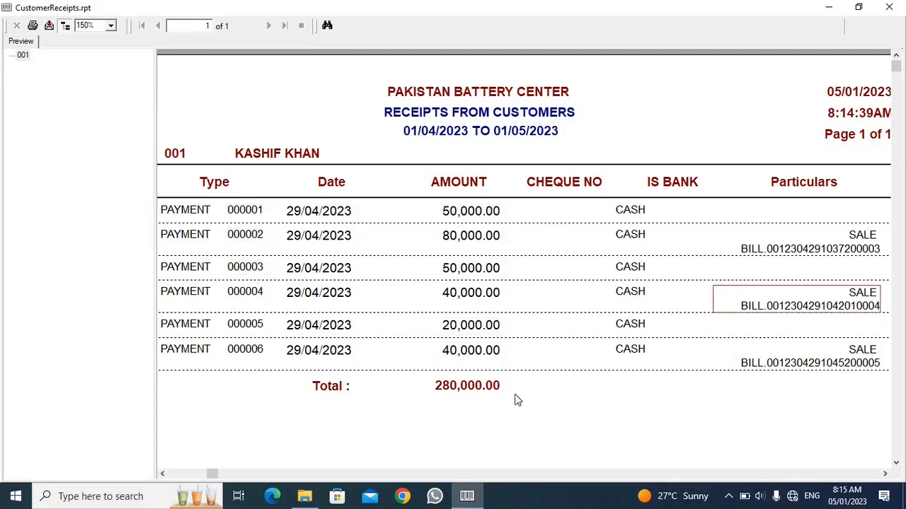
pyautogui.click(467, 388)
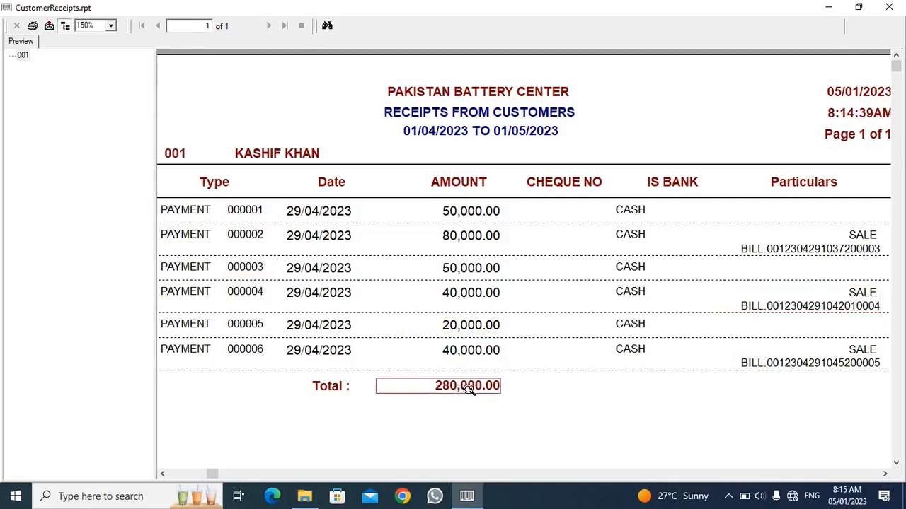
pyautogui.click(889, 7)
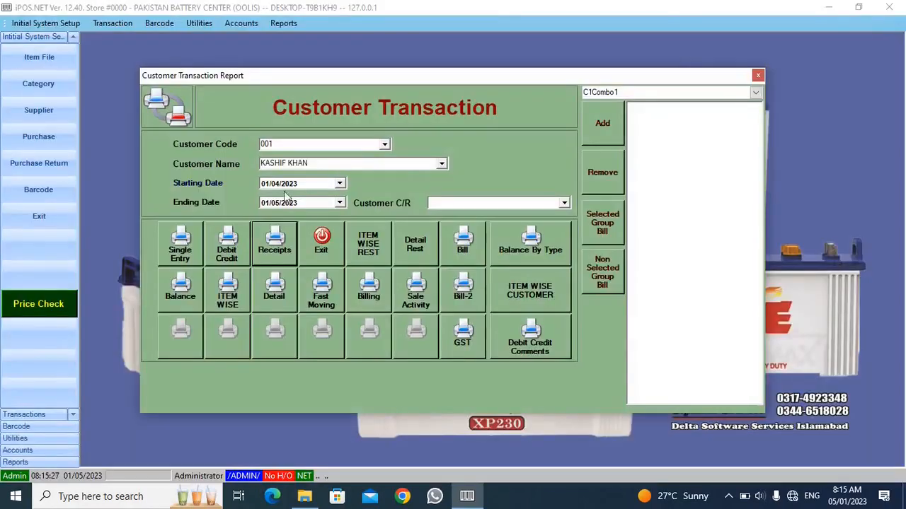
# Step: Preview the customer's Debit Credit report for the same date range at 130% magnification
pyautogui.click(221, 261)
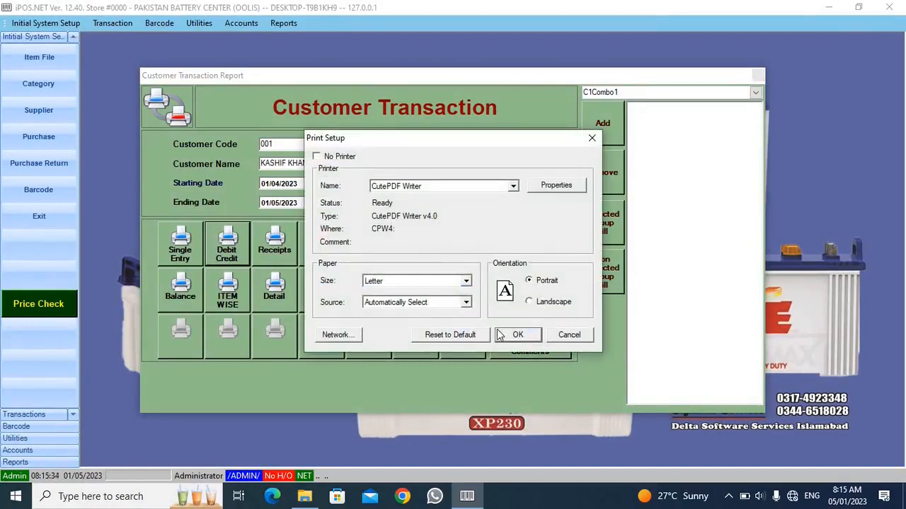
pyautogui.click(515, 335)
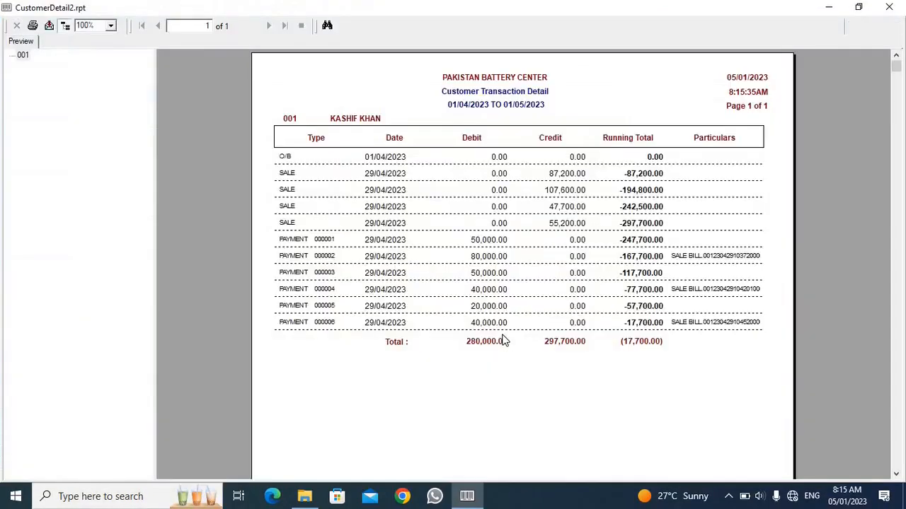
pyautogui.click(90, 27)
pyautogui.write('130')
pyautogui.press('Return')
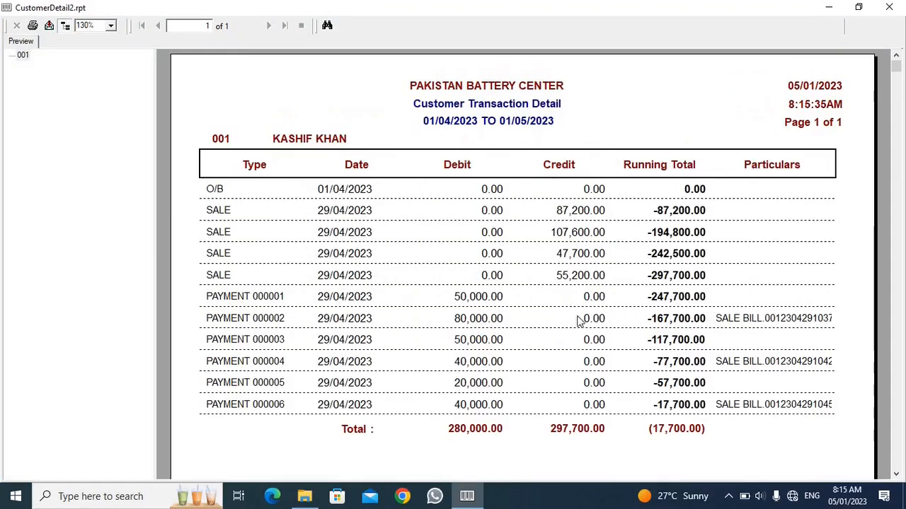
# Step: Examine the sale credits, payment debits, their totals and the final running total, and close the Debit Credit report
pyautogui.click(579, 430)
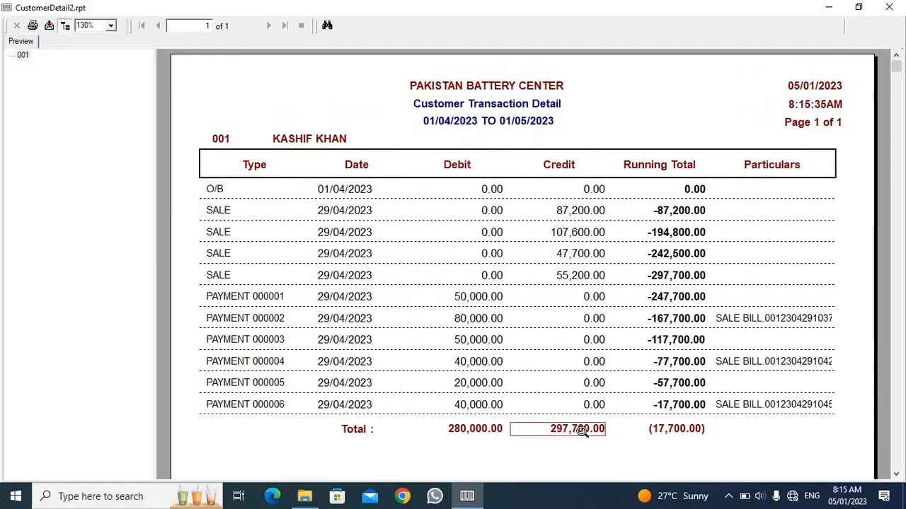
pyautogui.click(586, 214)
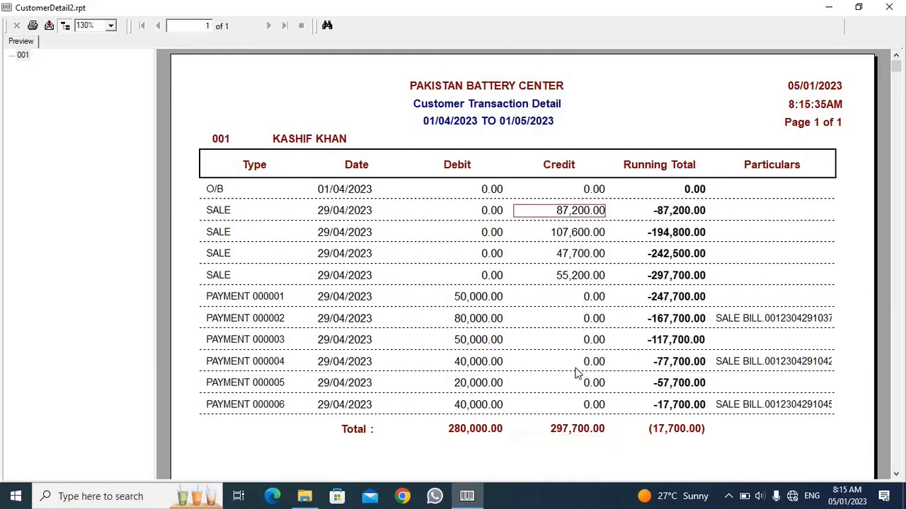
pyautogui.click(571, 429)
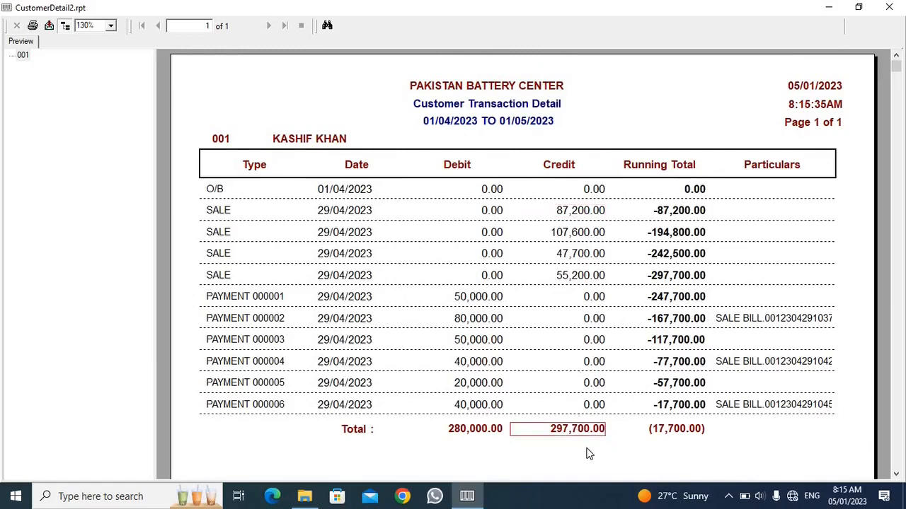
pyautogui.click(475, 297)
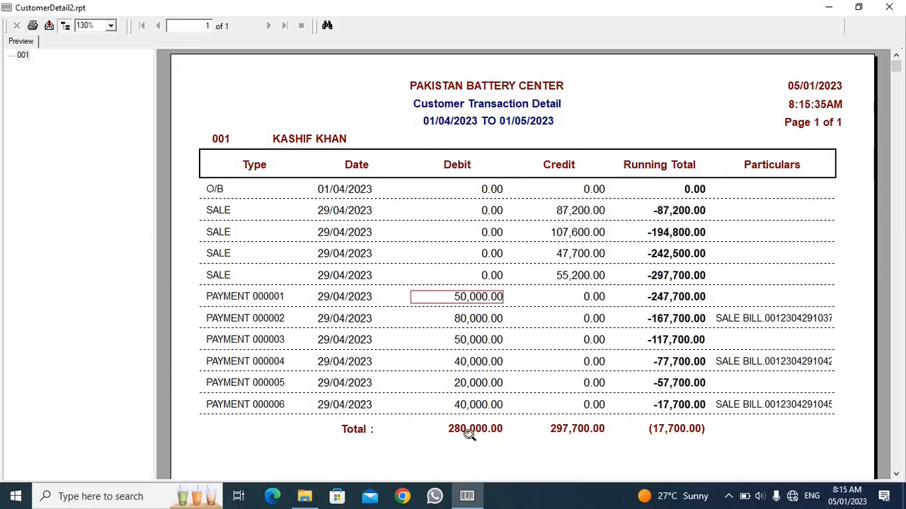
pyautogui.click(469, 433)
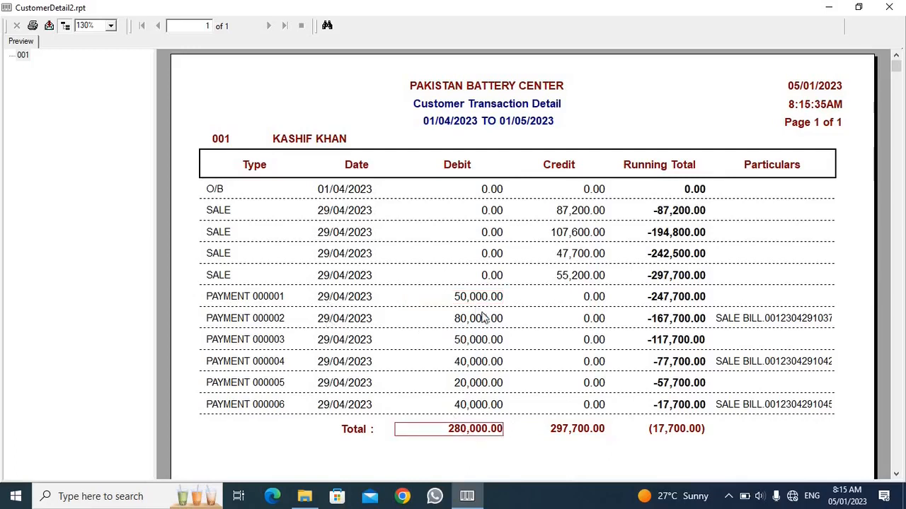
pyautogui.click(486, 322)
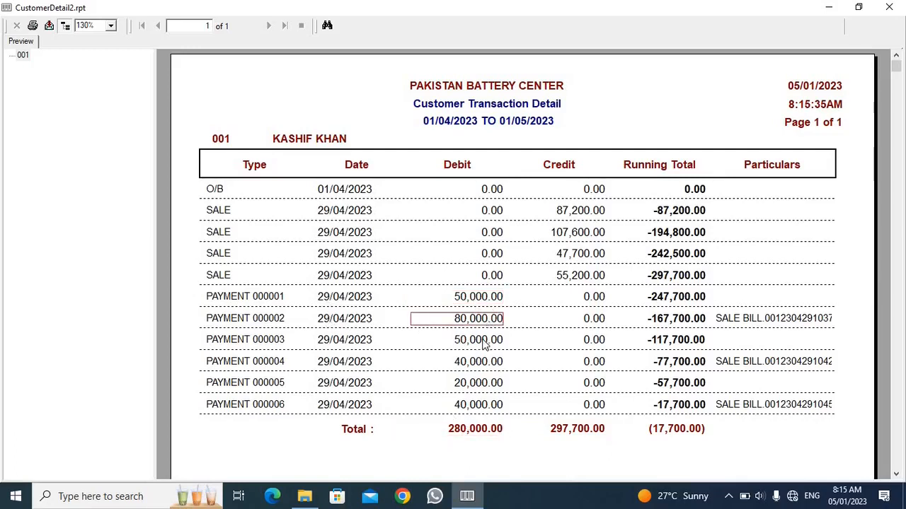
pyautogui.click(681, 435)
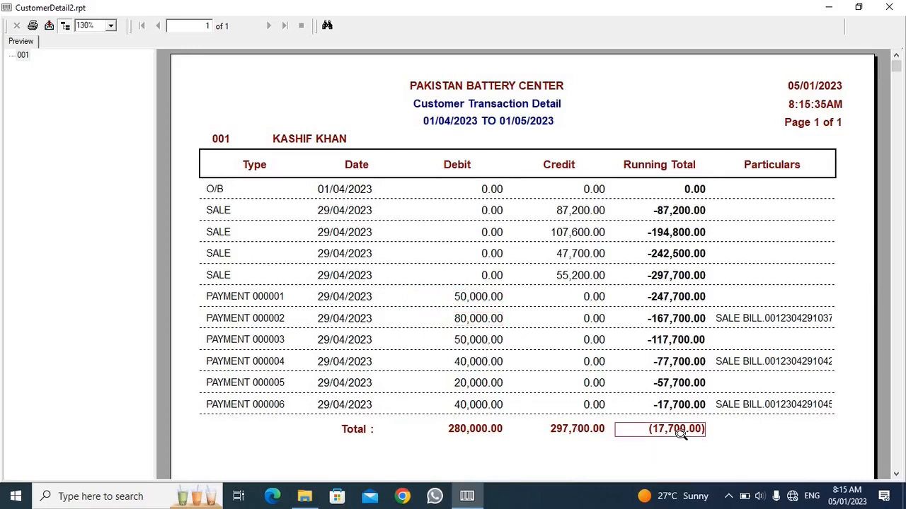
pyautogui.click(893, 7)
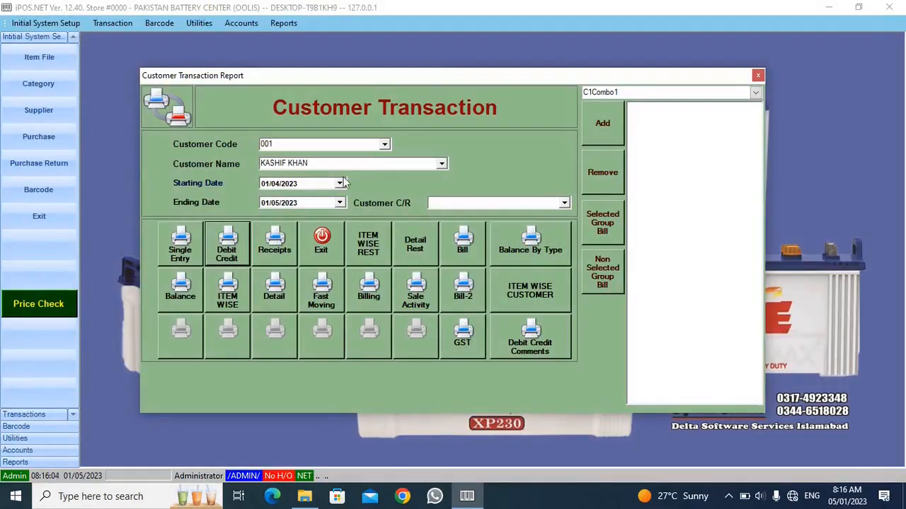
# Step: Leave the Customer Transaction report form and open the Daily Sale Report form
pyautogui.click(322, 240)
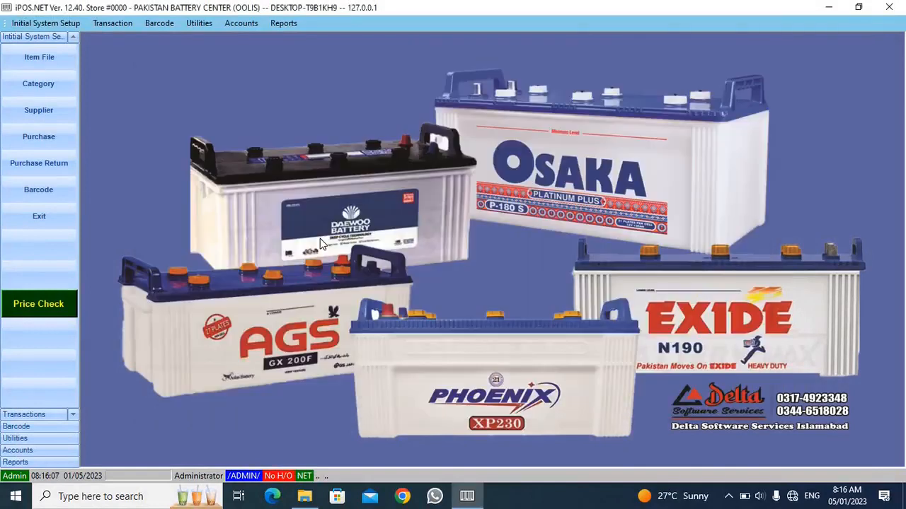
pyautogui.click(281, 25)
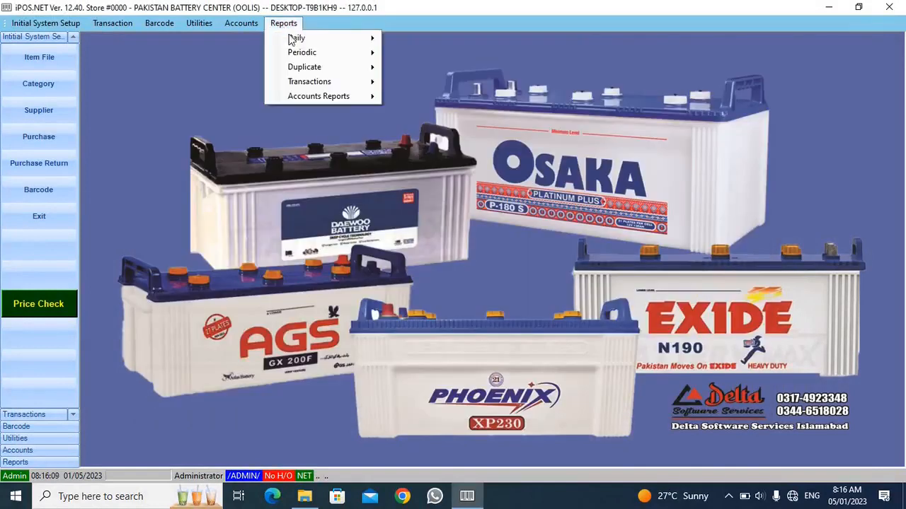
pyautogui.moveTo(317, 38)
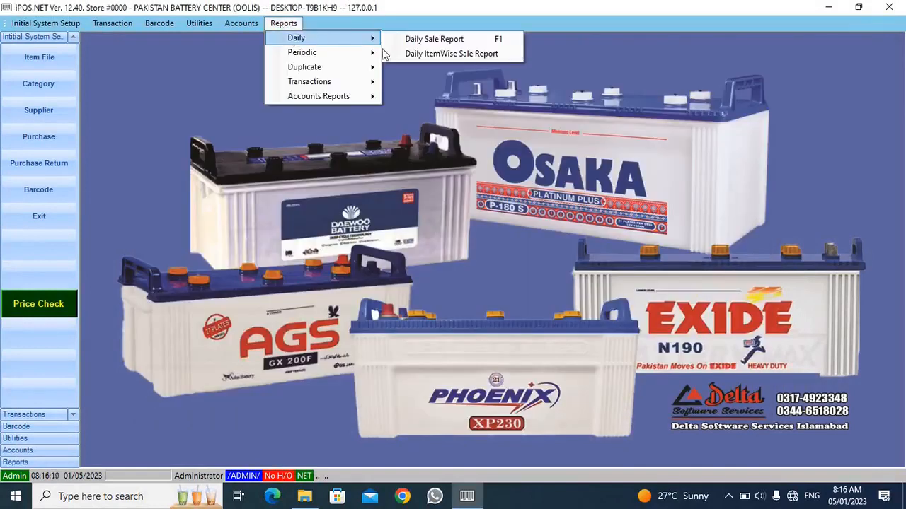
pyautogui.click(441, 38)
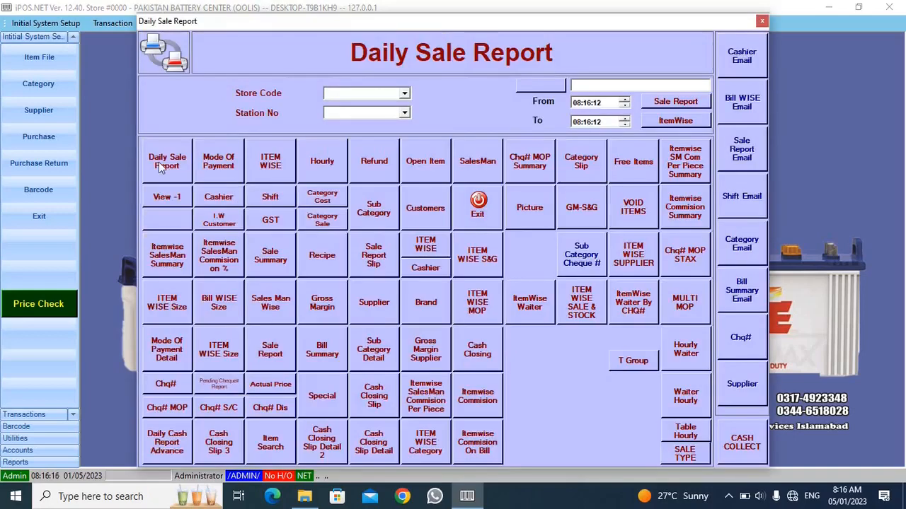
# Step: Preview the Daily Sale Report with the default print setup, check its grand total, and close the report
pyautogui.click(159, 162)
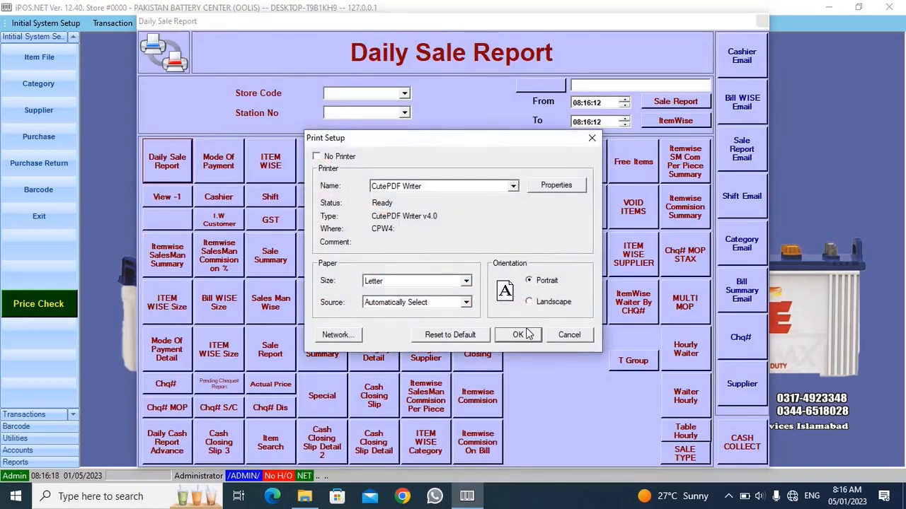
pyautogui.click(521, 334)
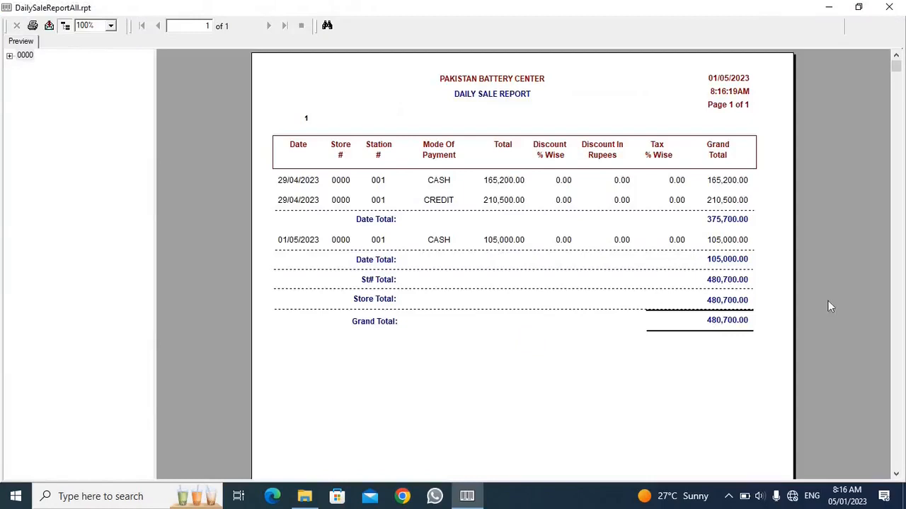
pyautogui.click(725, 324)
pyautogui.click(889, 7)
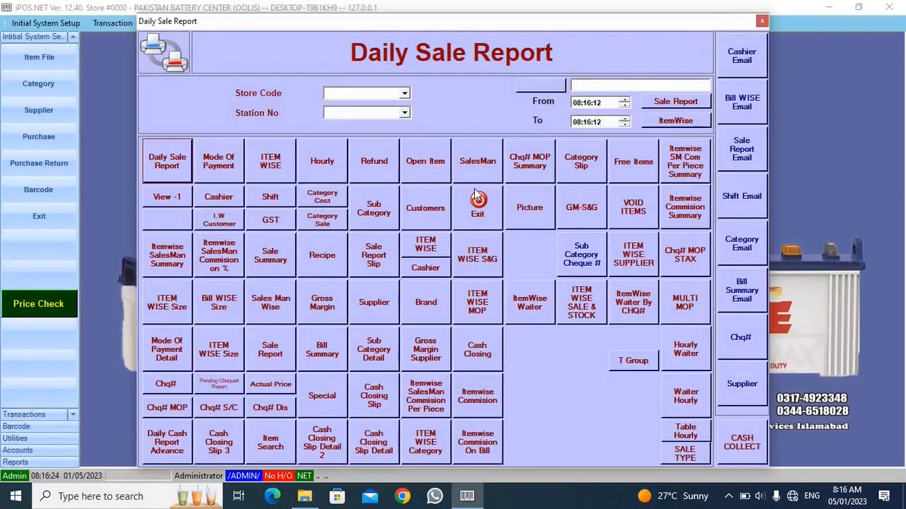
# Step: Preview the daily item-wise sale report, check the Exide N70 Battery 9P description and quantity, and close the report
pyautogui.click(277, 163)
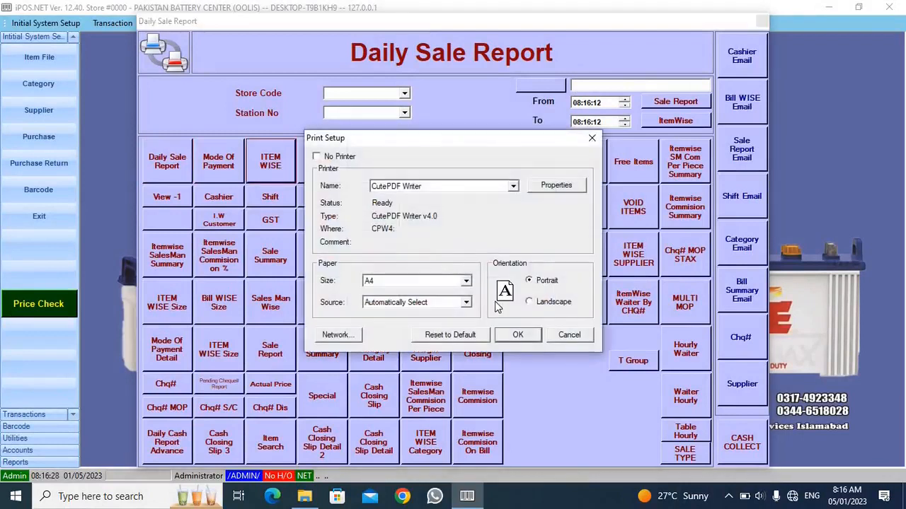
pyautogui.click(517, 336)
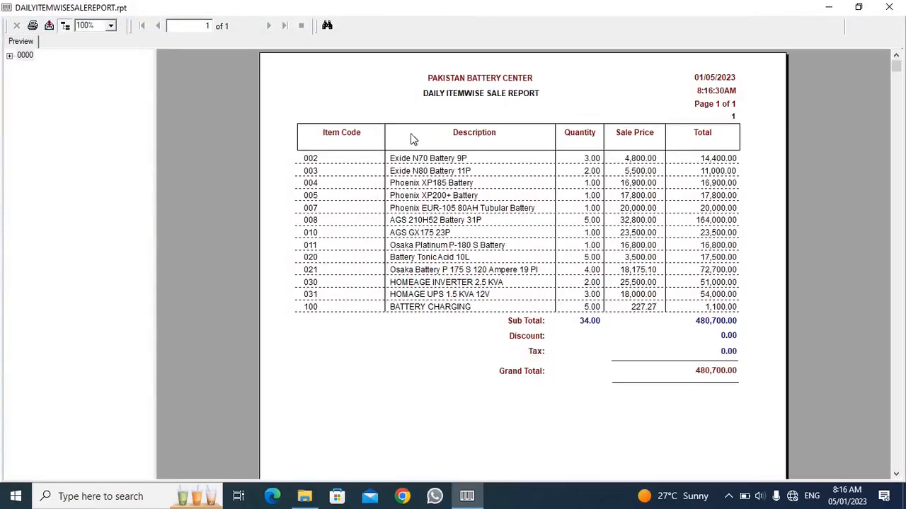
pyautogui.click(429, 159)
pyautogui.click(591, 162)
pyautogui.click(889, 9)
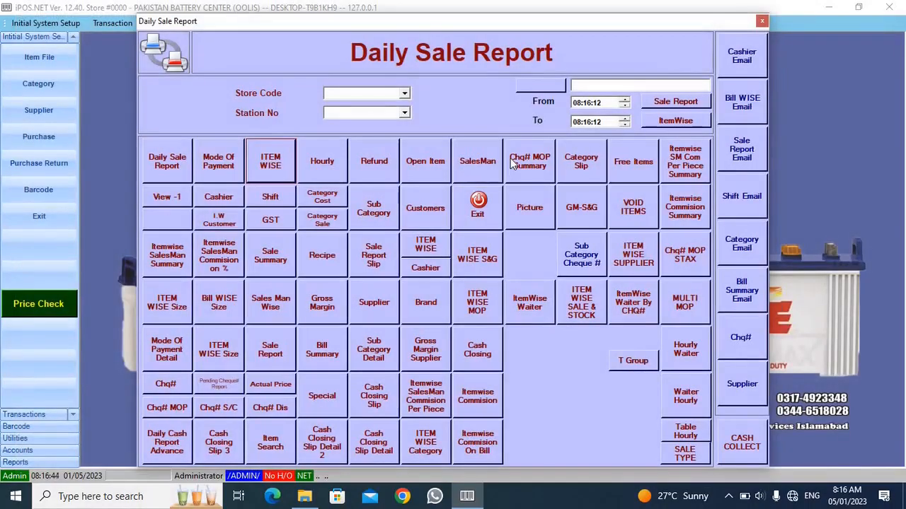
# Step: Preview the daily Mode Of Payment report, review the cash and credit totals for 29/04/2023 and the 01/05/2023 totals, and close it
pyautogui.click(221, 171)
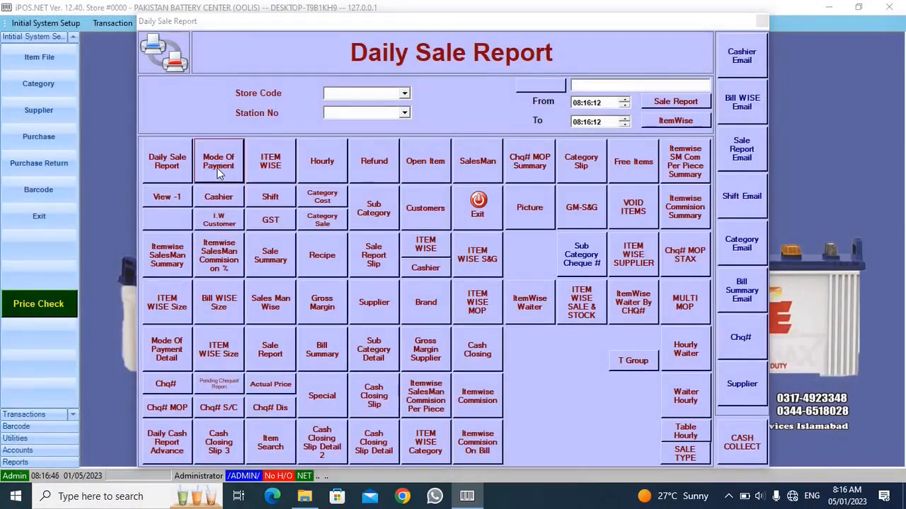
pyautogui.click(499, 335)
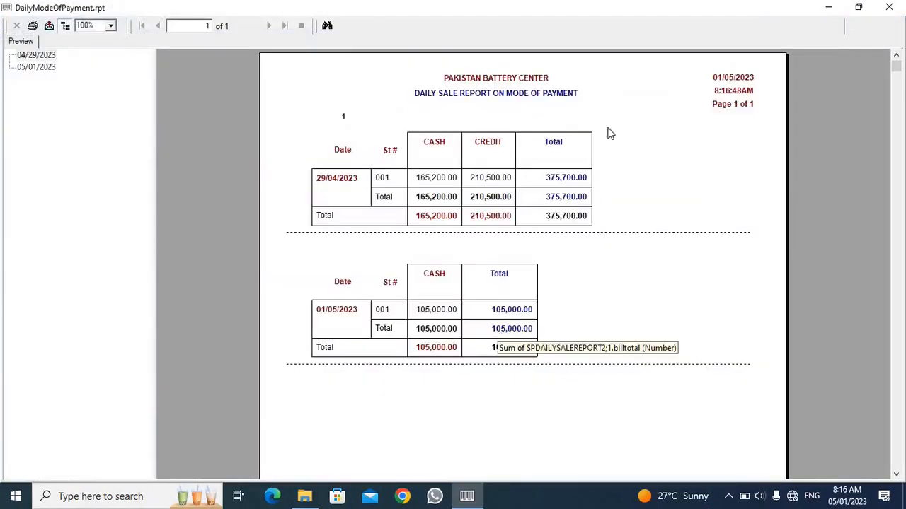
pyautogui.click(339, 179)
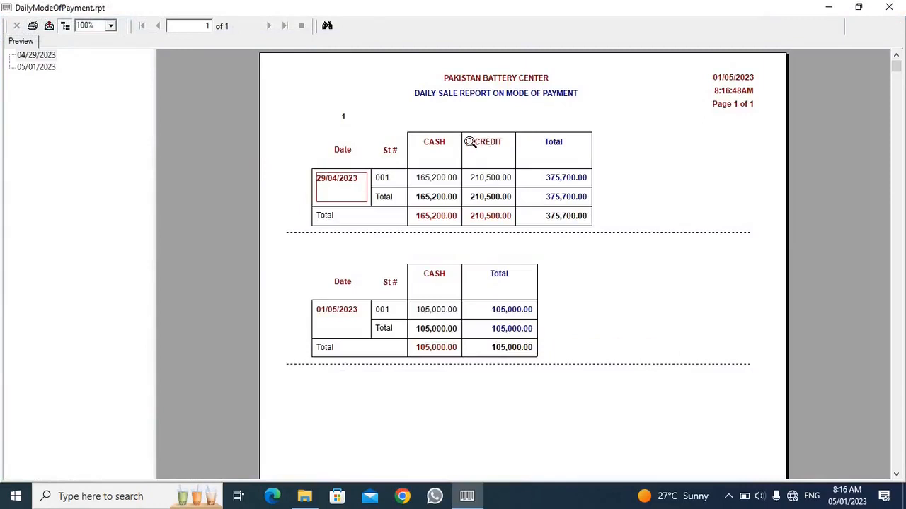
pyautogui.click(433, 221)
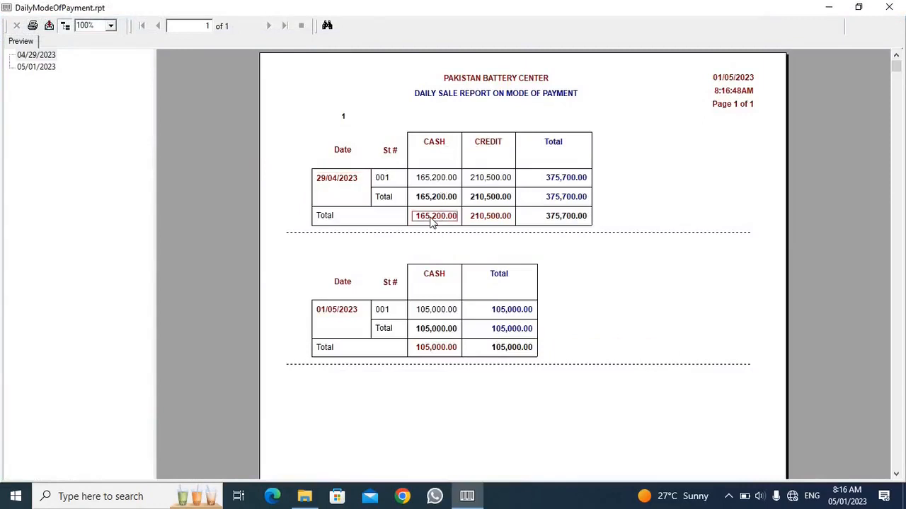
pyautogui.click(499, 220)
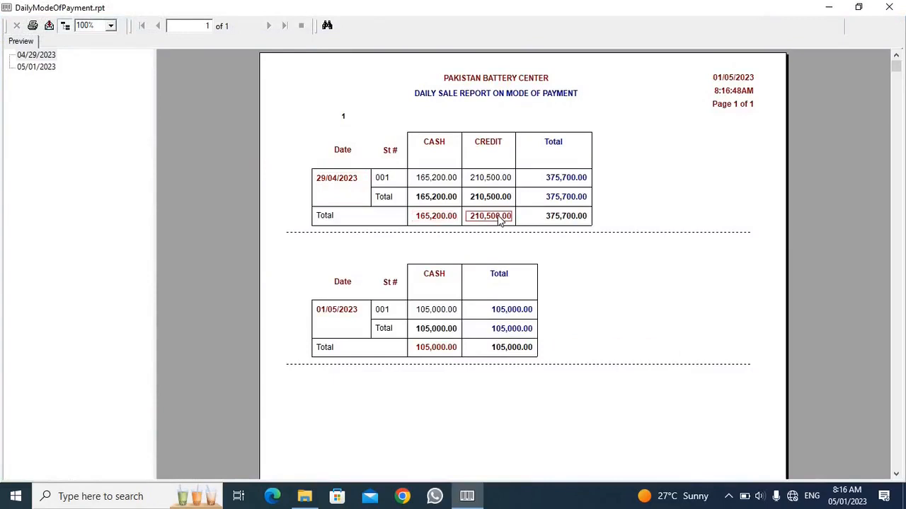
pyautogui.click(438, 312)
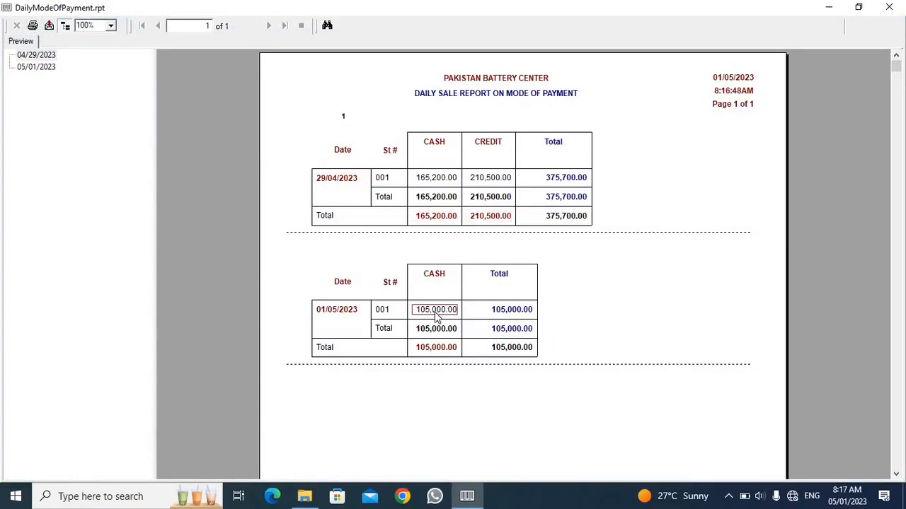
pyautogui.click(497, 351)
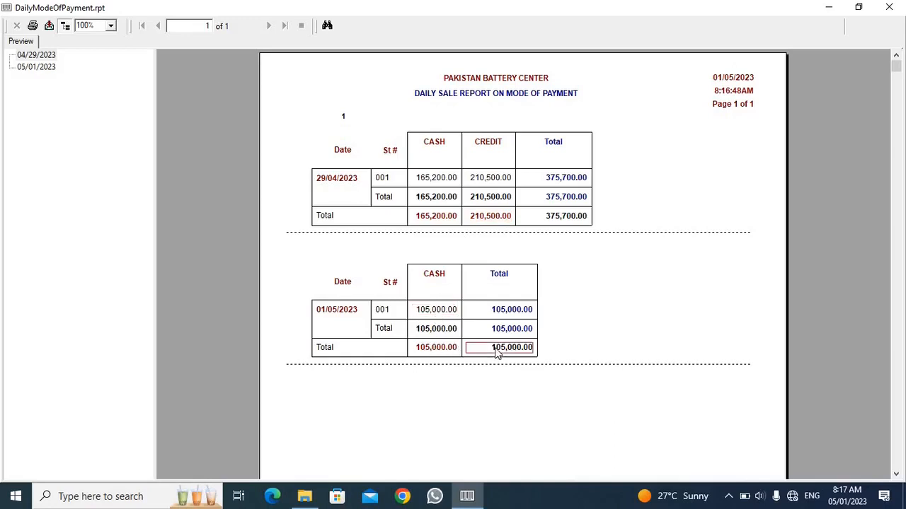
pyautogui.click(900, 7)
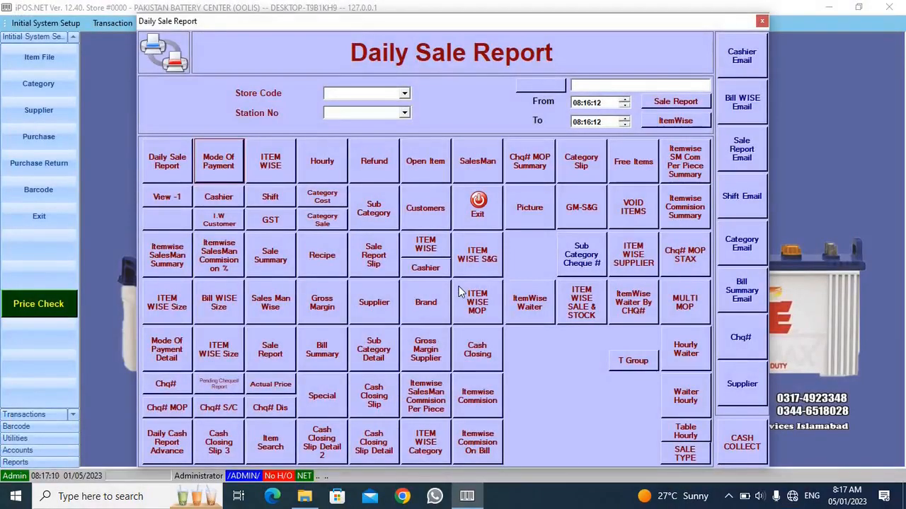
# Step: Preview the daily Bill Summary report, review the quantities and amounts of the first two cash bills, and close the report
pyautogui.click(324, 349)
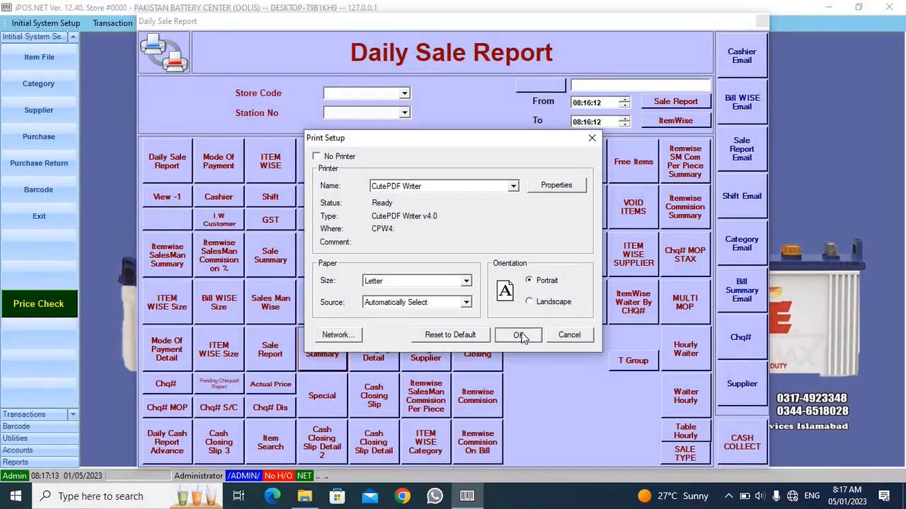
pyautogui.click(520, 336)
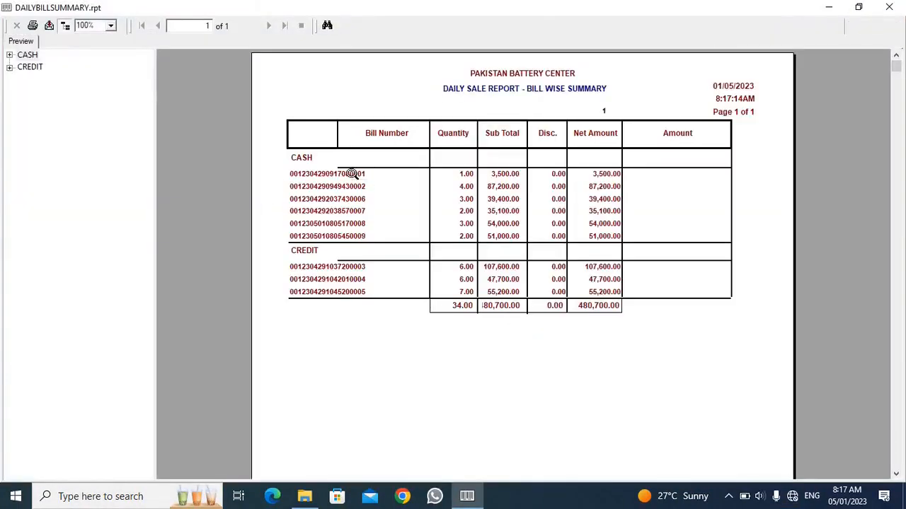
pyautogui.click(354, 174)
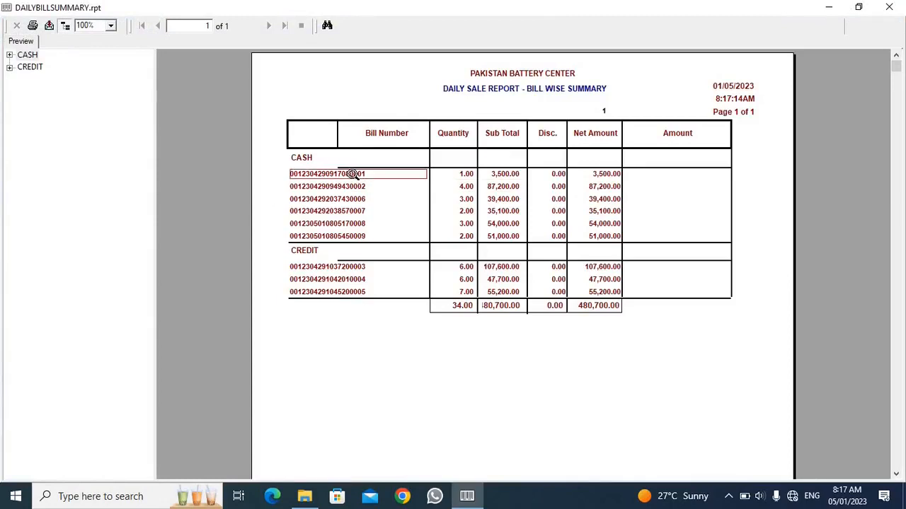
pyautogui.click(461, 174)
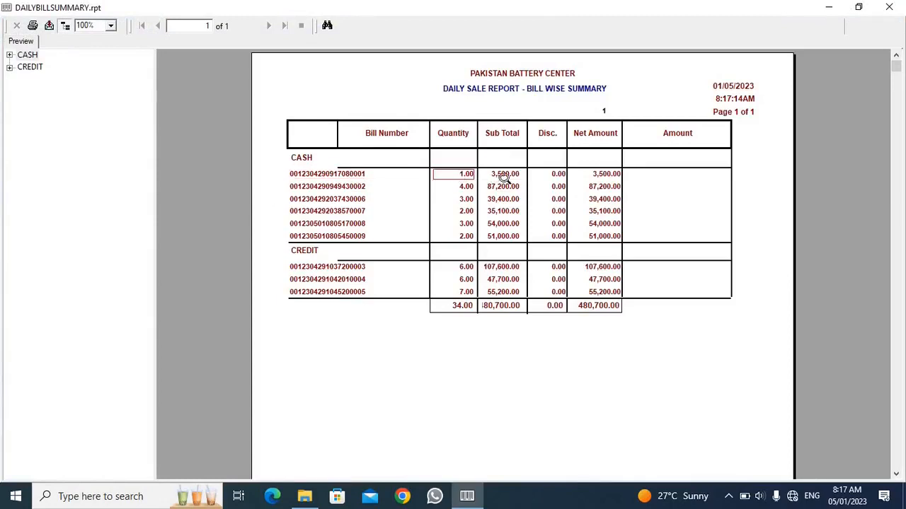
pyautogui.click(603, 176)
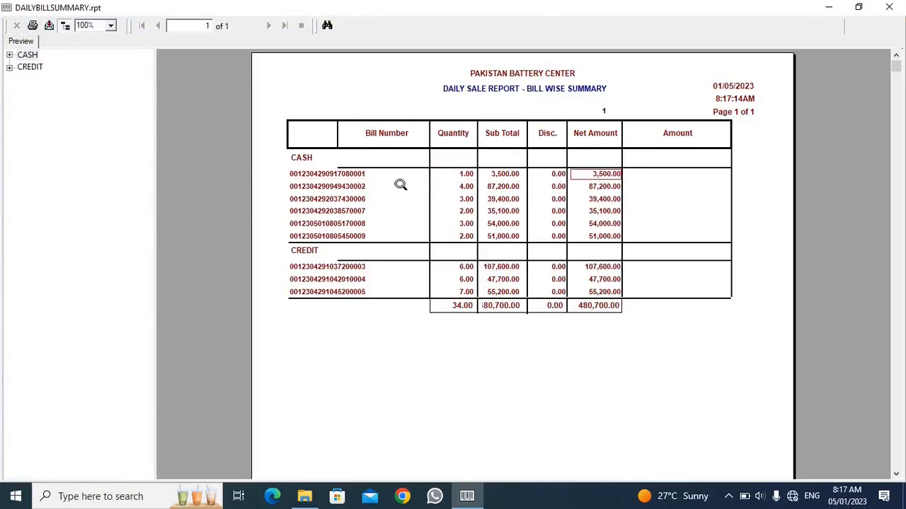
pyautogui.click(362, 185)
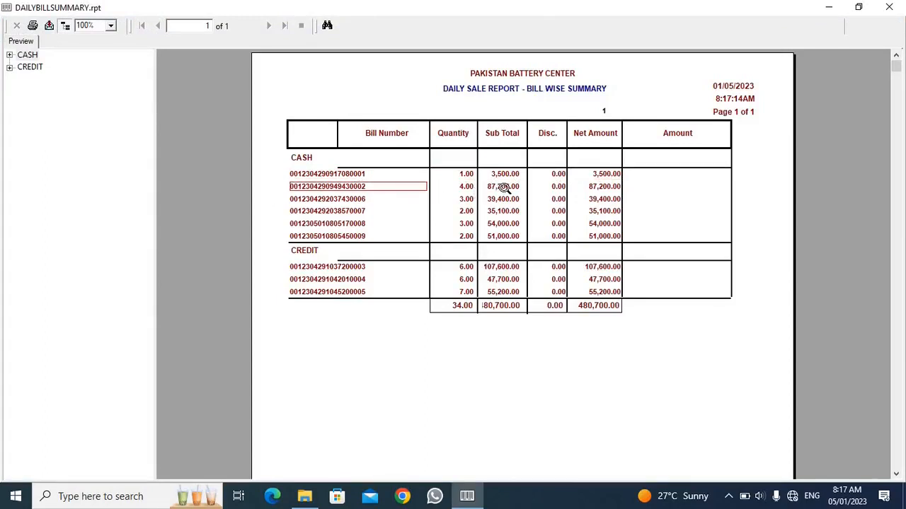
pyautogui.click(503, 187)
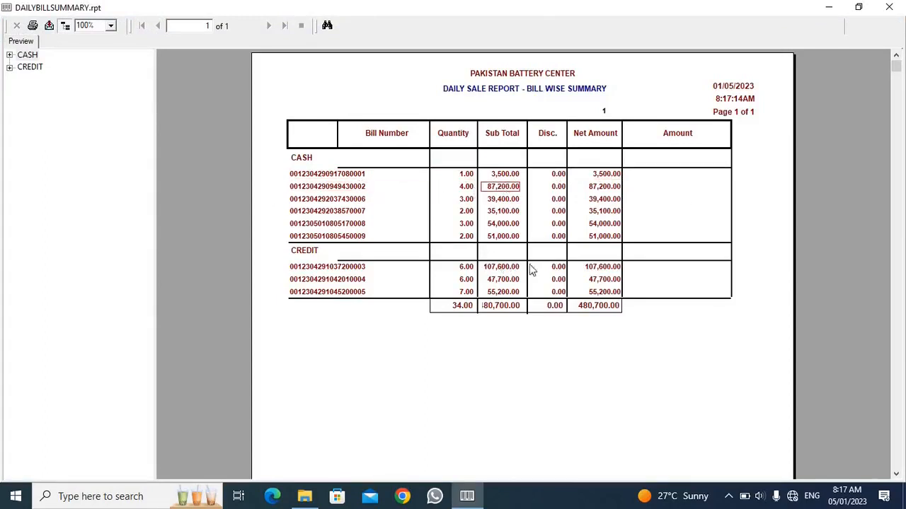
pyautogui.click(893, 6)
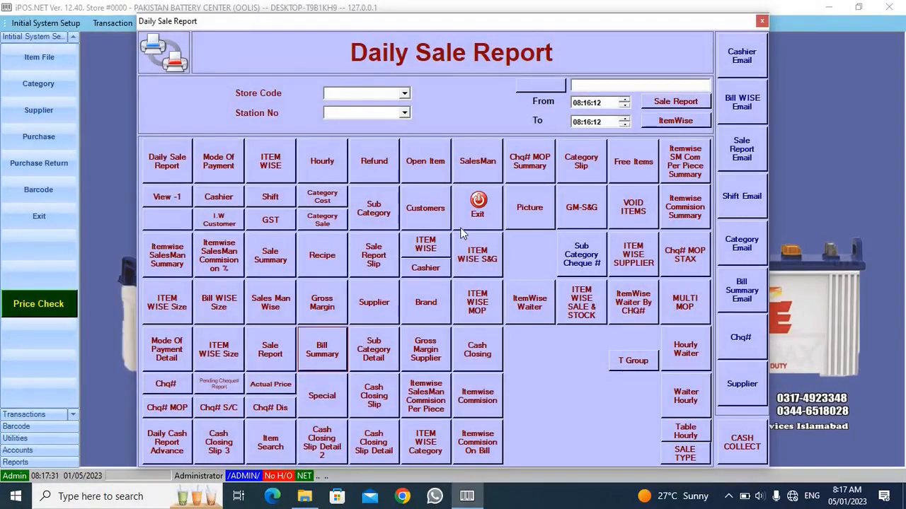
# Step: Preview the bill-wise daily sale report in A4 landscape and examine the items sold on the first two bills
pyautogui.click(222, 310)
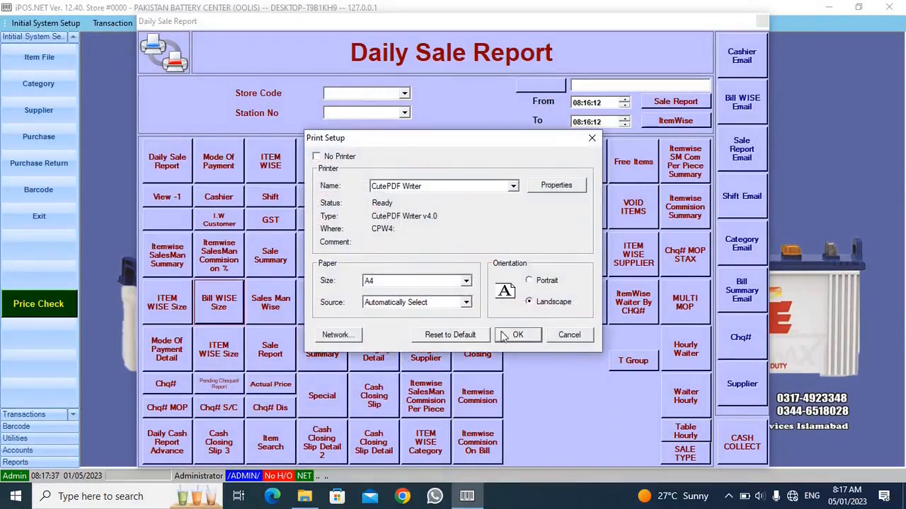
pyautogui.click(517, 336)
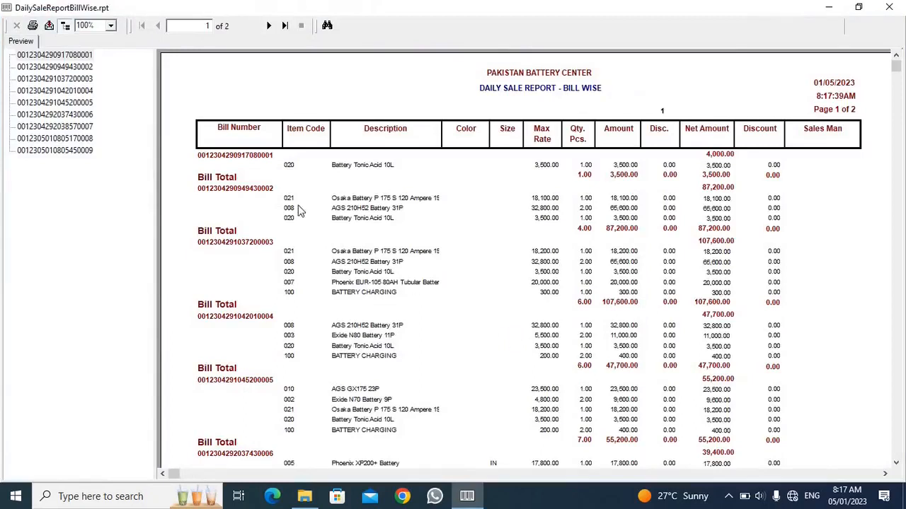
pyautogui.click(249, 154)
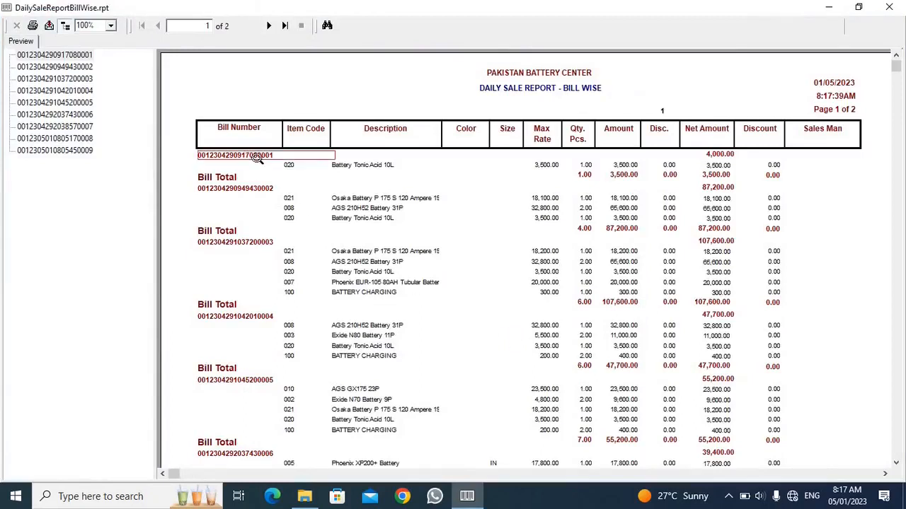
pyautogui.click(368, 168)
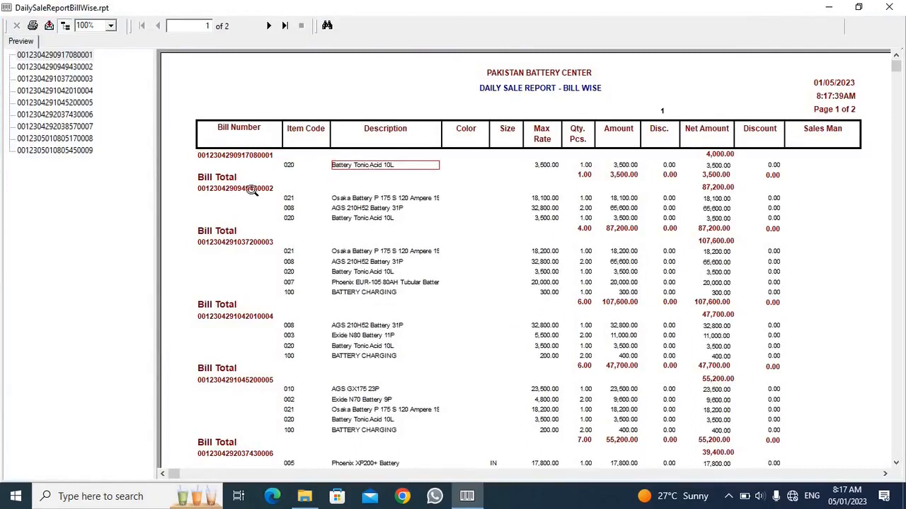
pyautogui.click(258, 189)
pyautogui.click(364, 197)
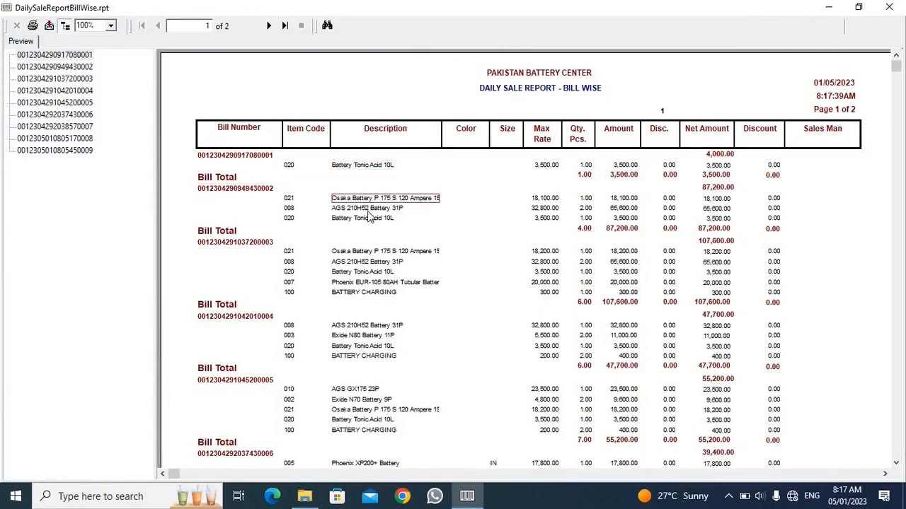
pyautogui.click(370, 219)
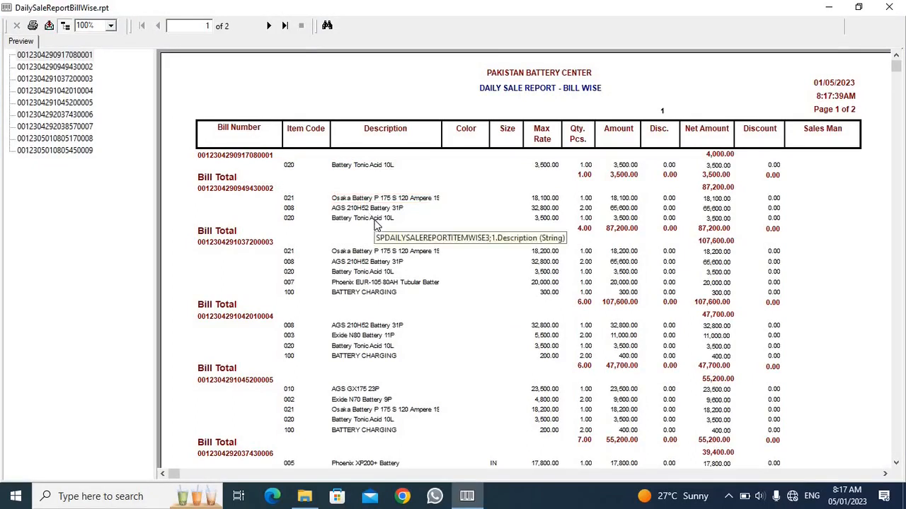
# Step: Examine the first three items of the third bill in the bill-wise report, and close the report
pyautogui.click(256, 243)
pyautogui.click(350, 254)
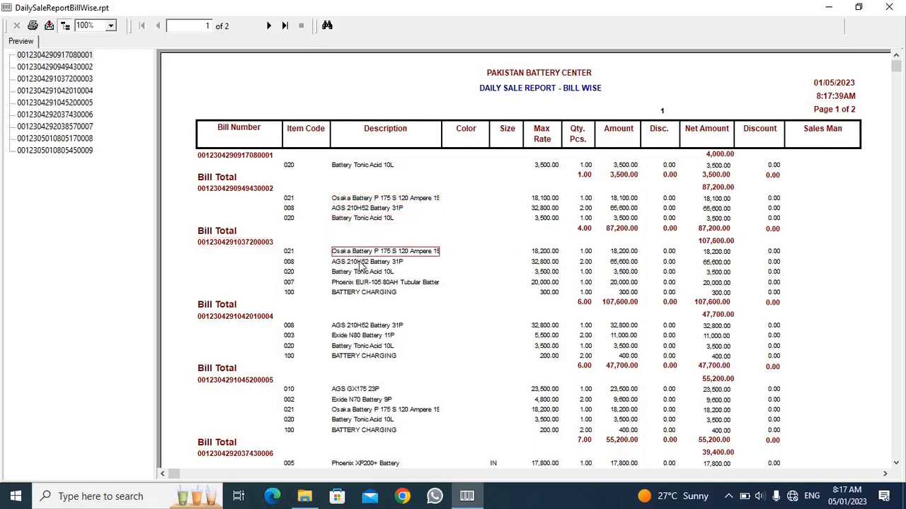
pyautogui.click(359, 261)
pyautogui.click(362, 273)
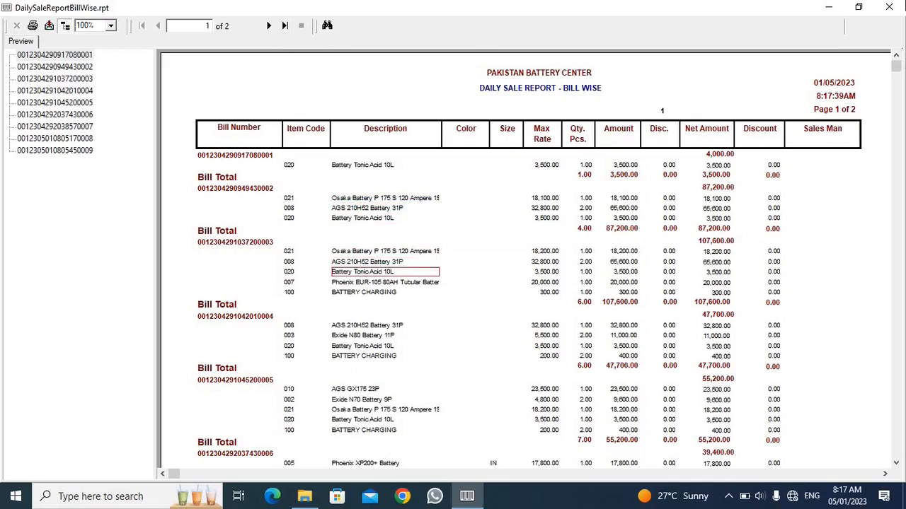
pyautogui.click(890, 7)
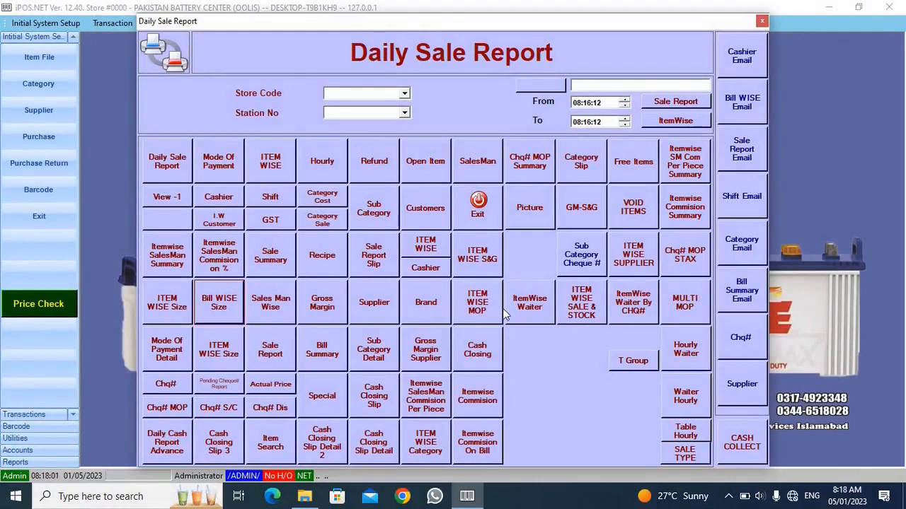
# Step: Preview the daily Gross Margin report in A4 landscape and examine the gross profit and profit percentage subtotals
pyautogui.click(317, 306)
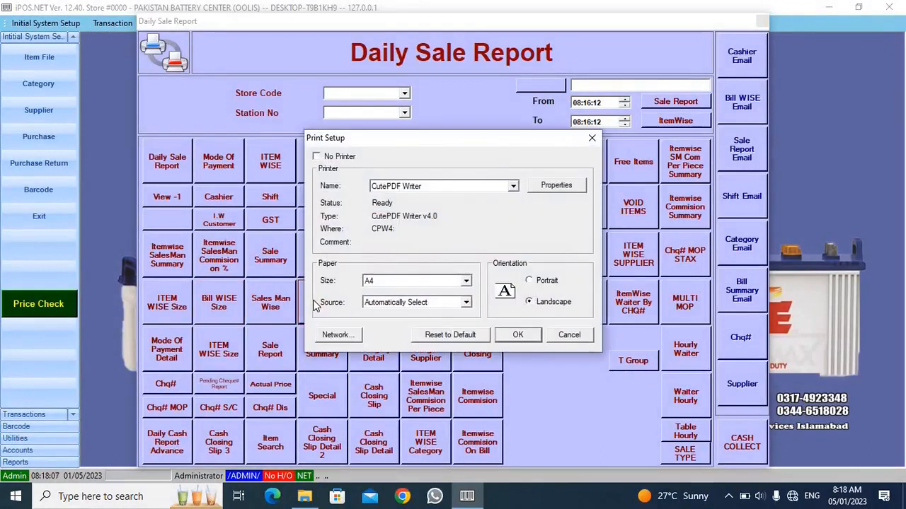
pyautogui.click(517, 335)
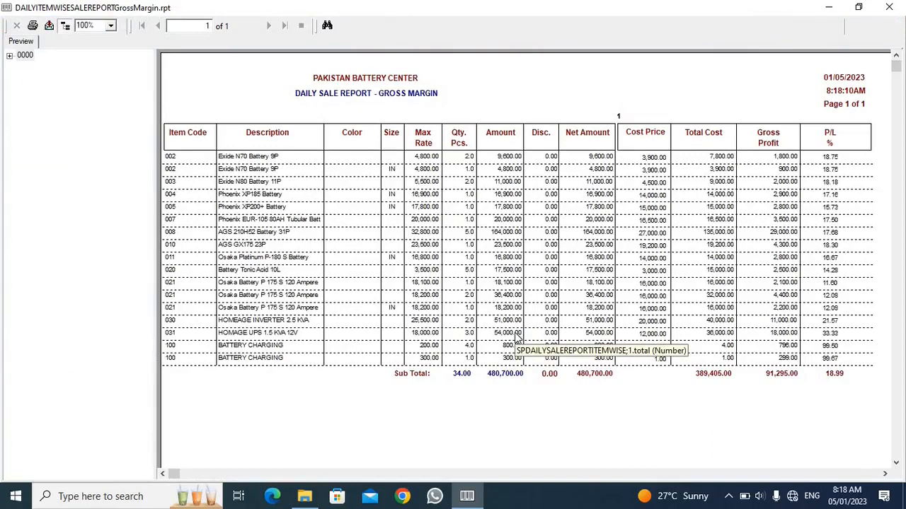
pyautogui.click(783, 378)
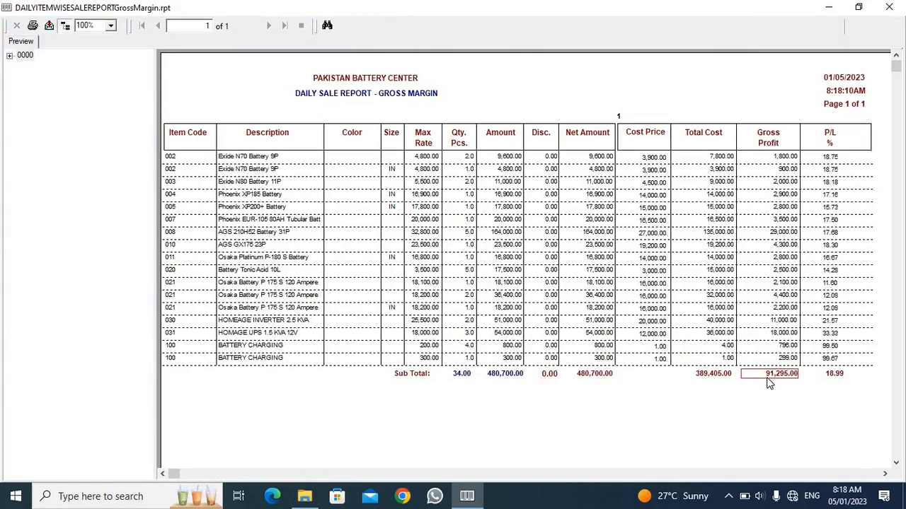
pyautogui.click(842, 377)
# Step: Compare the net amount, total cost and gross profit subtotals, and close both the Gross Margin report and the Daily Sale Report window
pyautogui.click(596, 377)
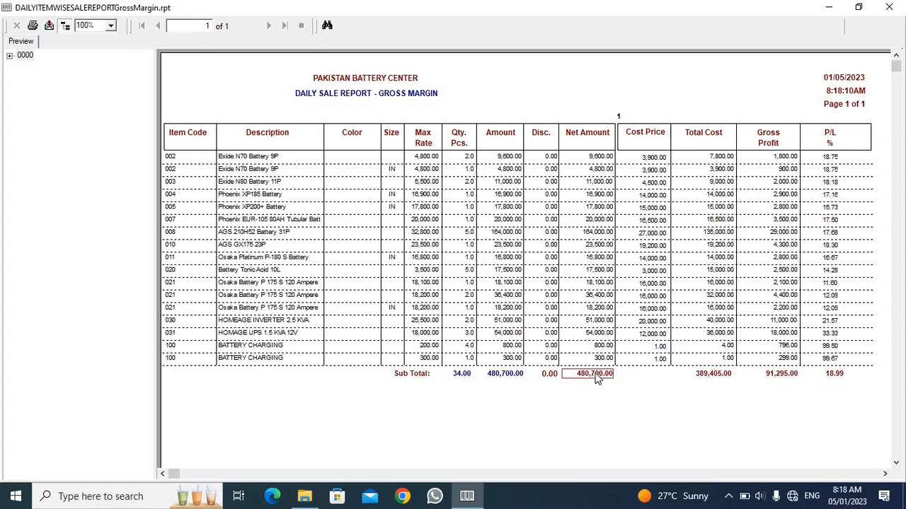
pyautogui.click(712, 377)
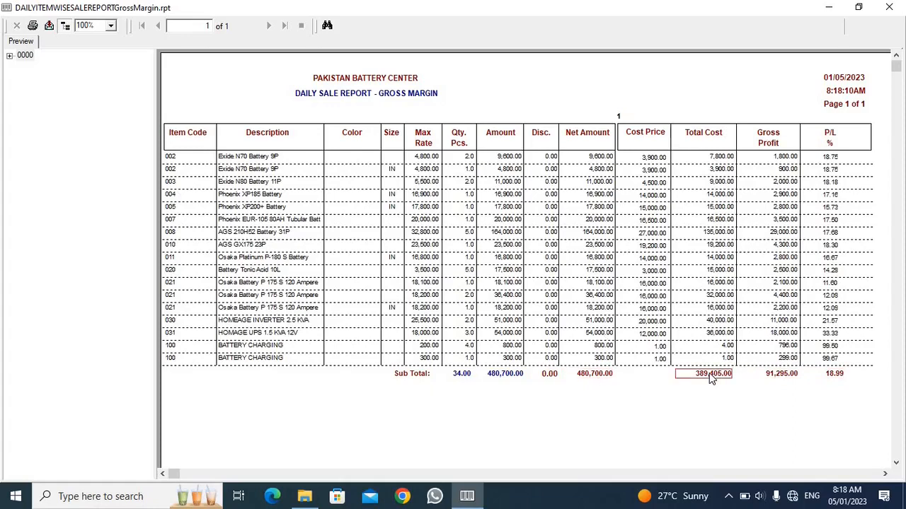
pyautogui.click(782, 377)
pyautogui.click(888, 7)
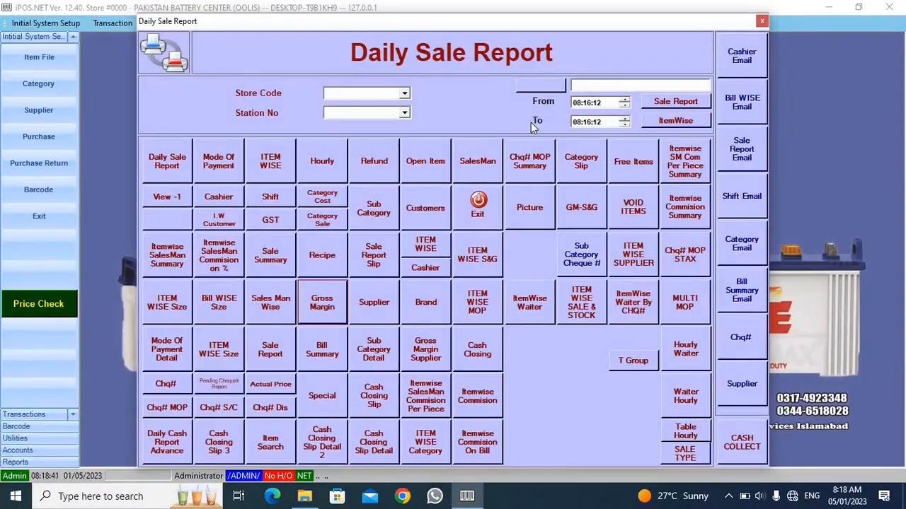
pyautogui.click(468, 222)
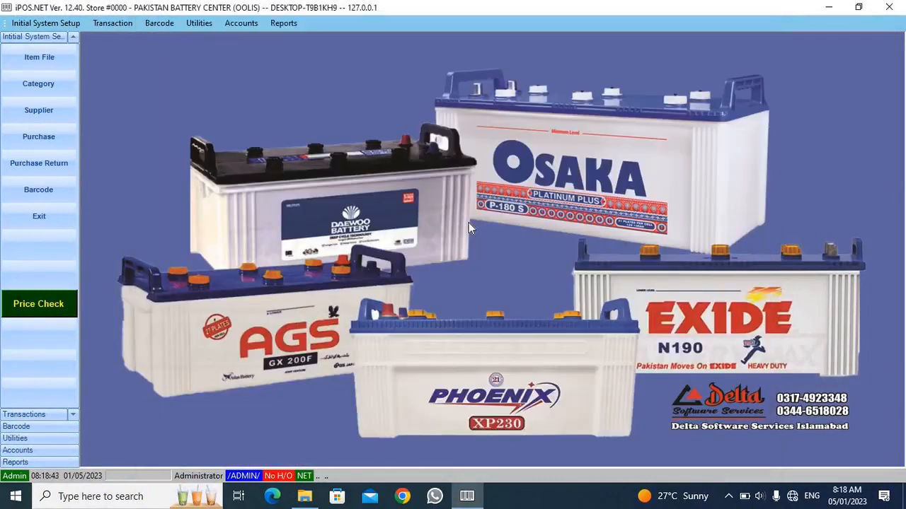